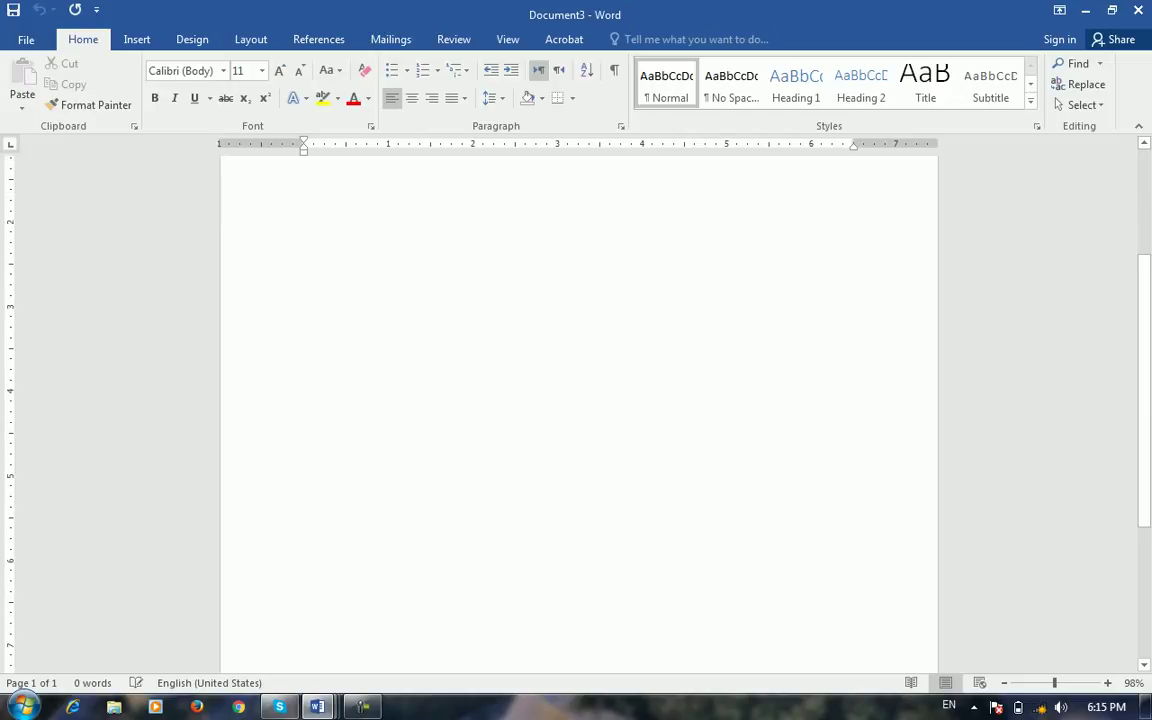
Enter the word "barya" on the first line of the blank document.
type("barya")
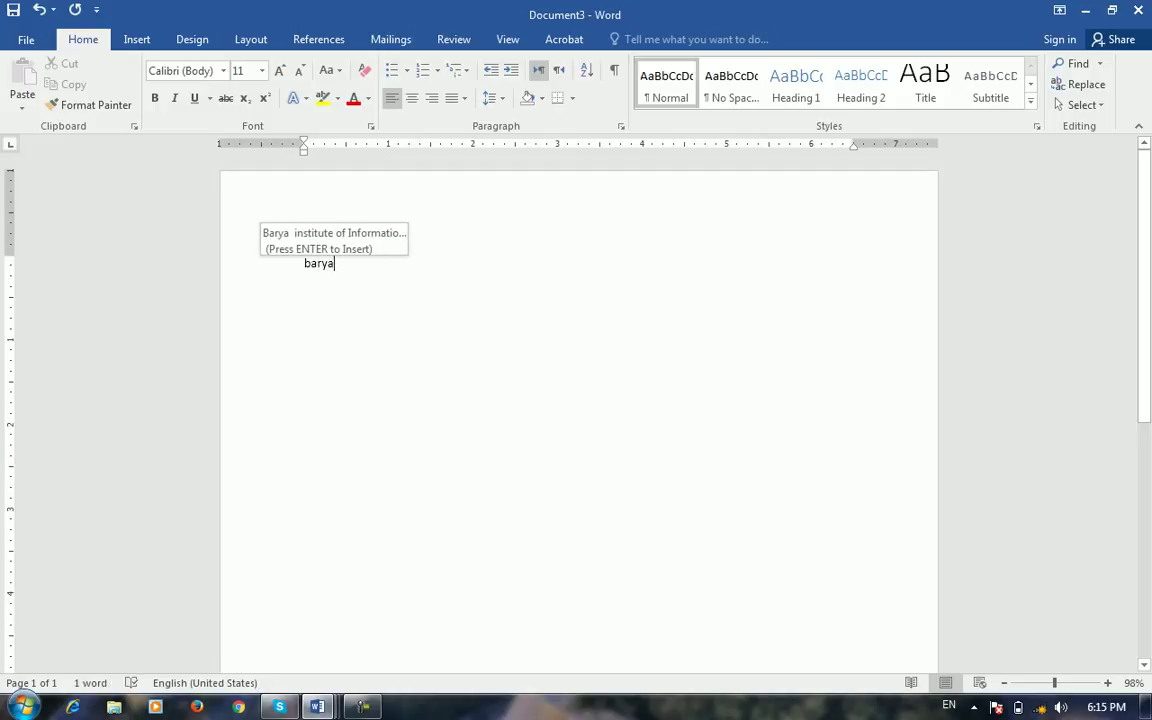
scroll(578, 420, "down", 5)
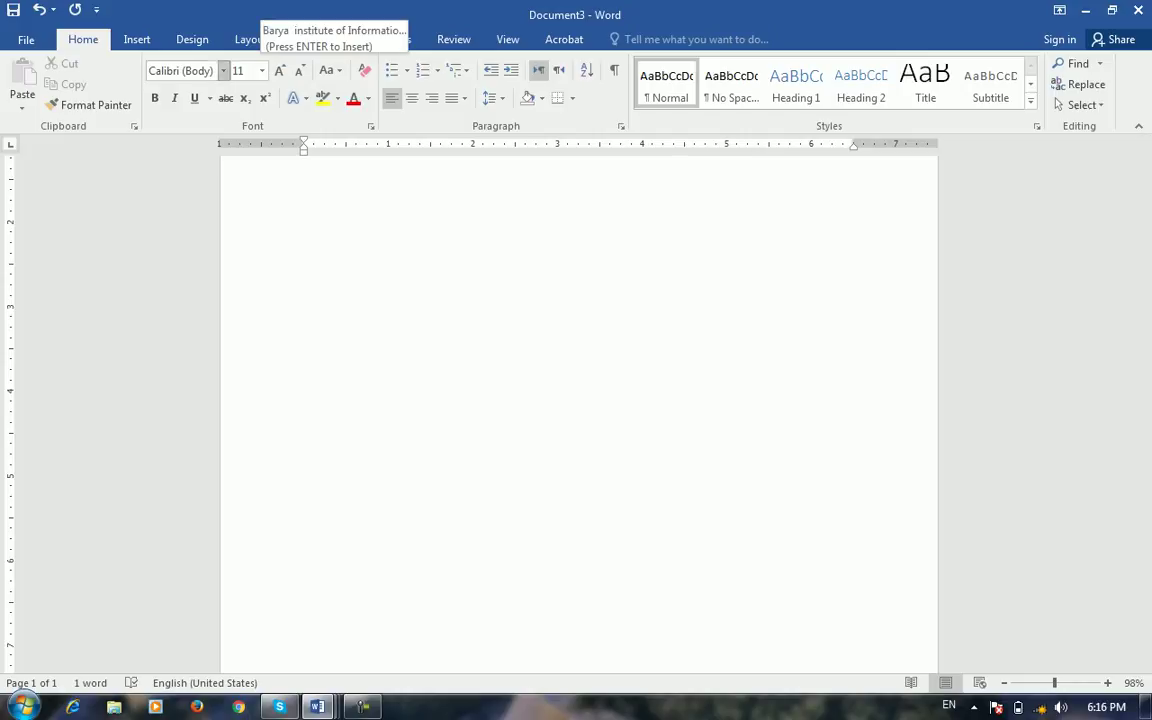
scroll(578, 414, "up", 2)
left_click(318, 39)
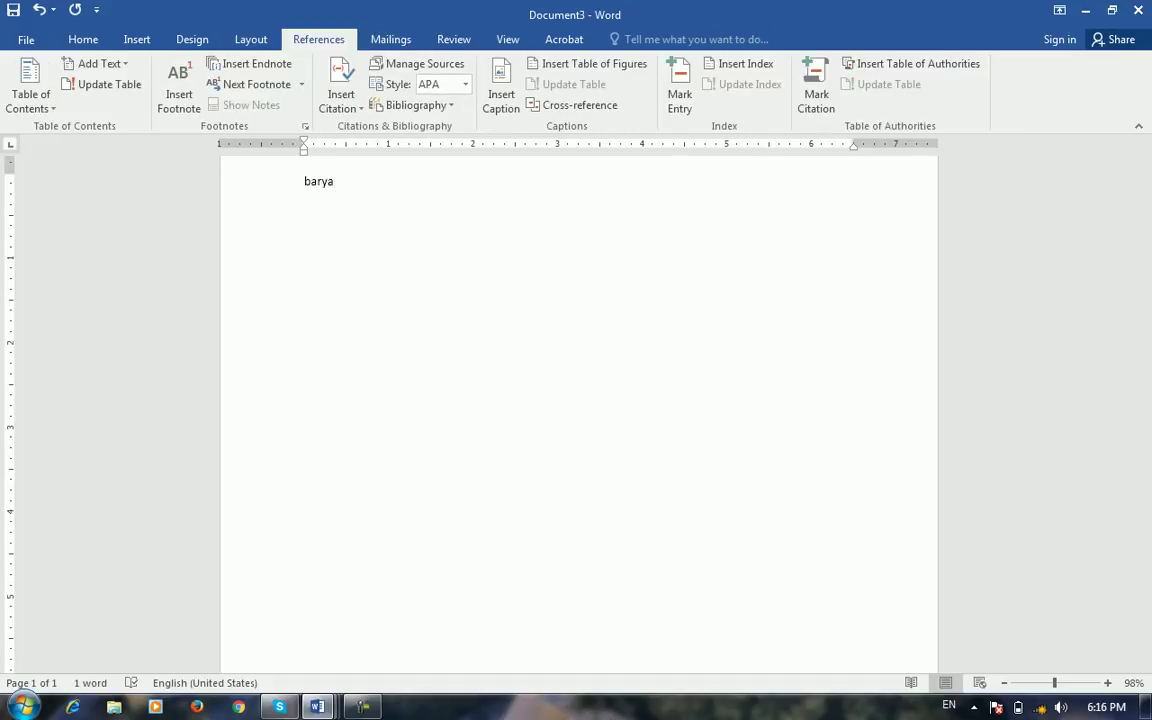
scroll(578, 414, "up", 2)
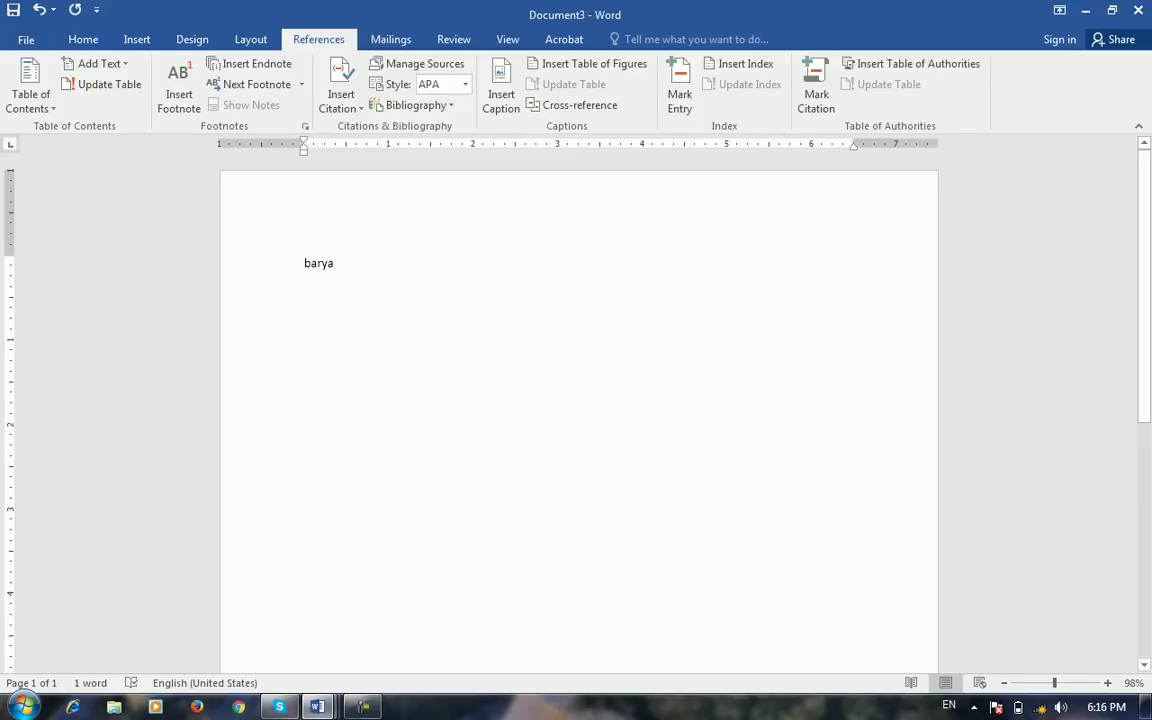
Try the Heading 1 style on the word "barya".
left_click_drag(334, 264, 304, 264)
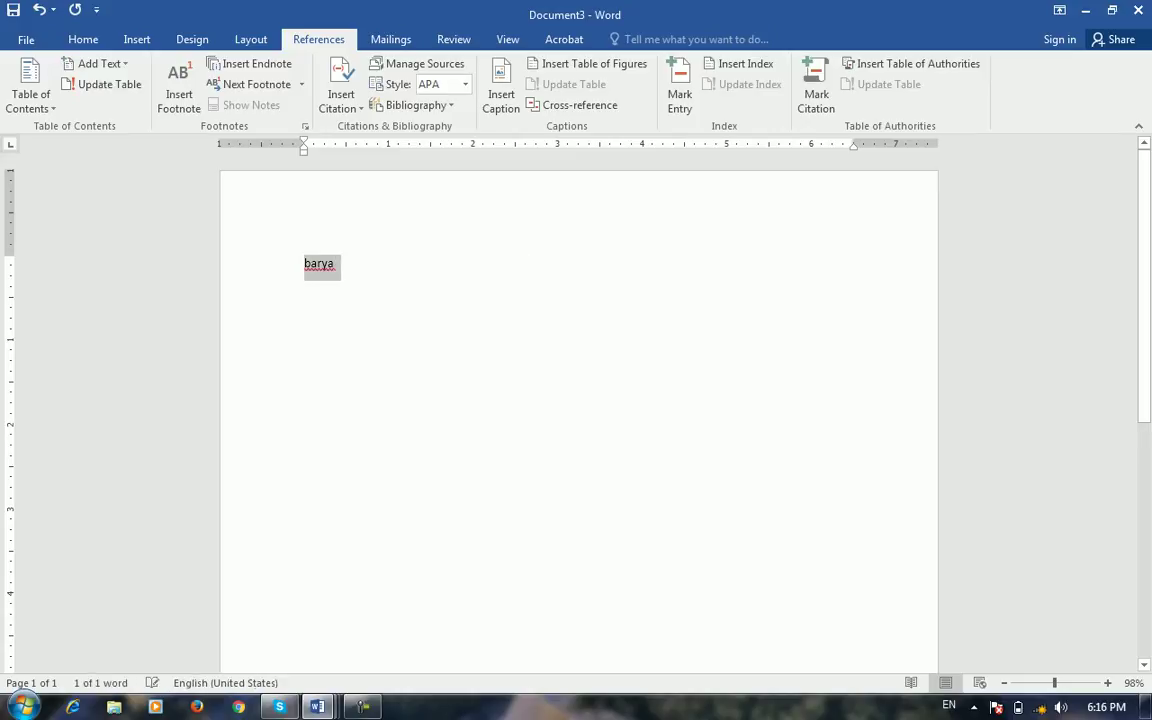
left_click(83, 39)
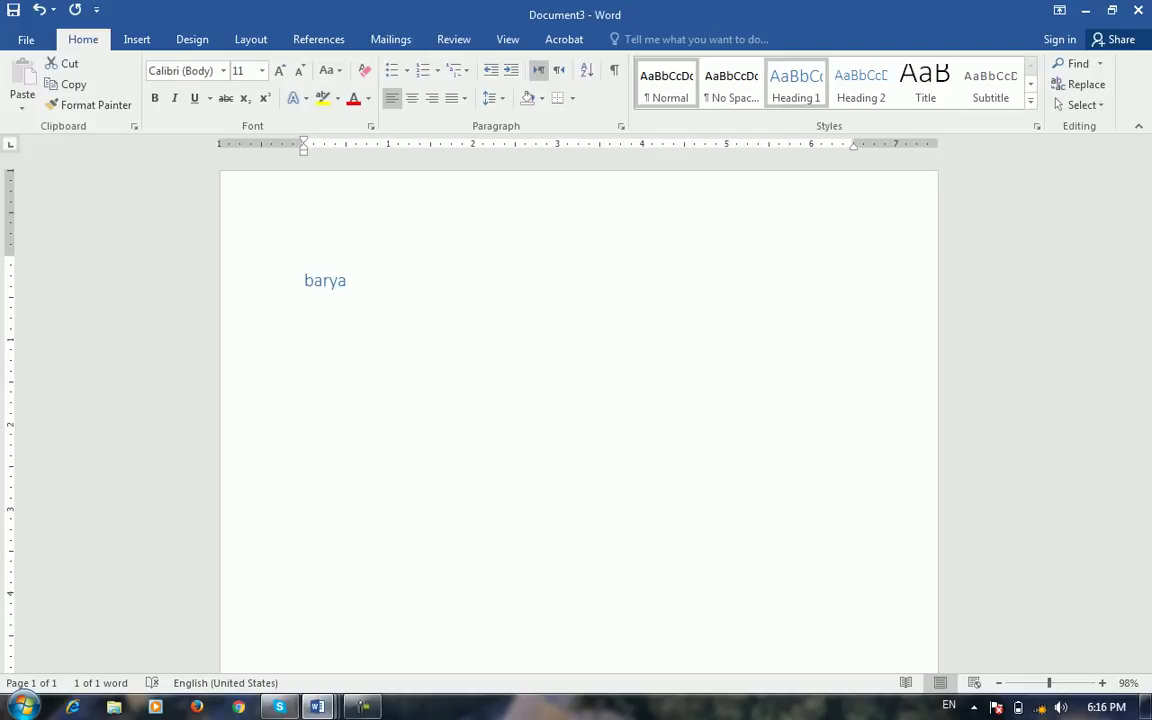
left_click(796, 85)
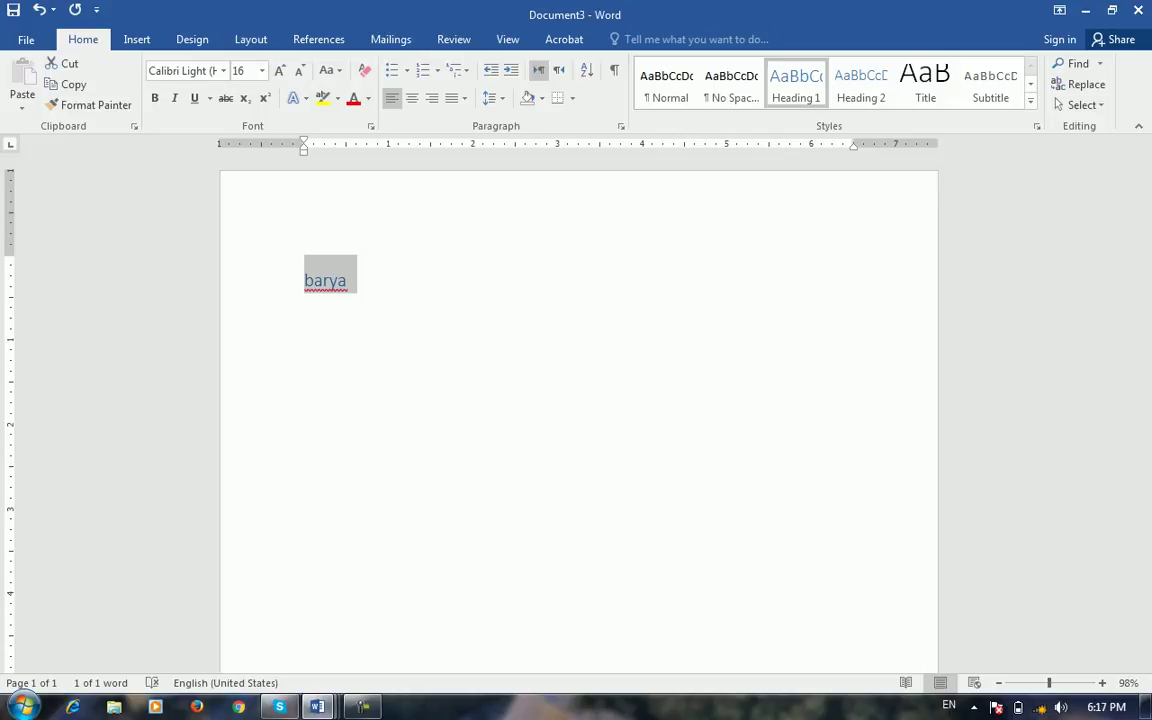
left_click(318, 39)
left_click(83, 39)
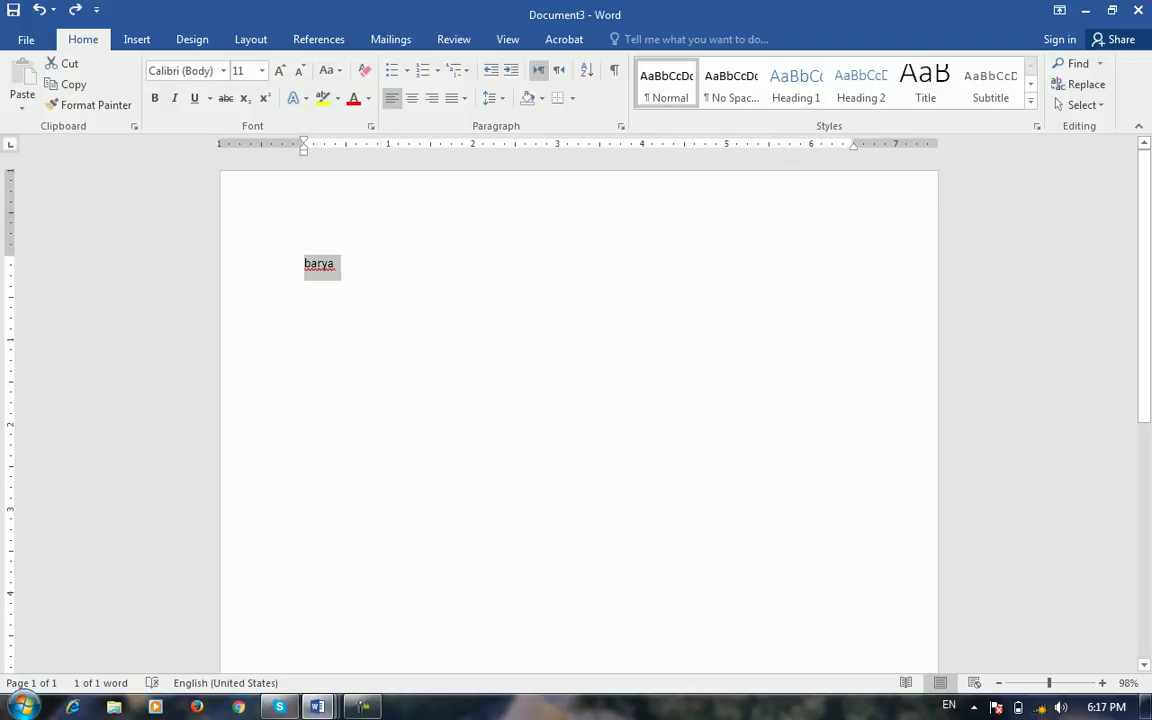
Add the title line "Windows:" directly above the word "barya".
key("Left")
key("Return")
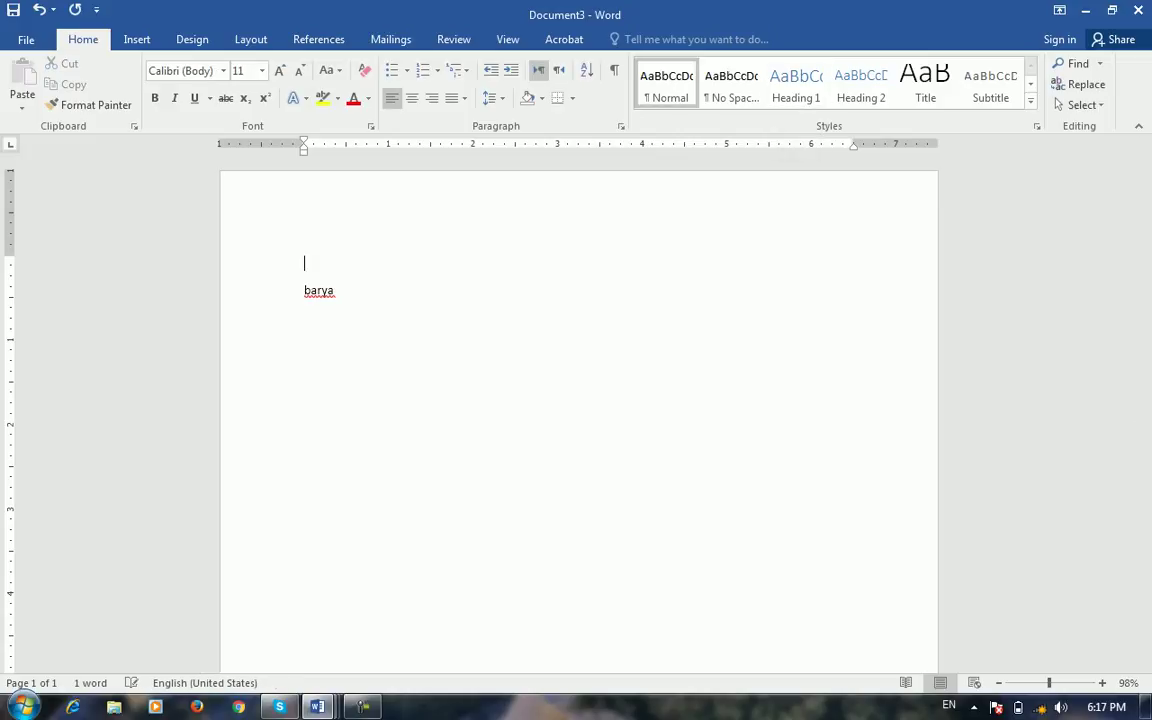
type("Window")
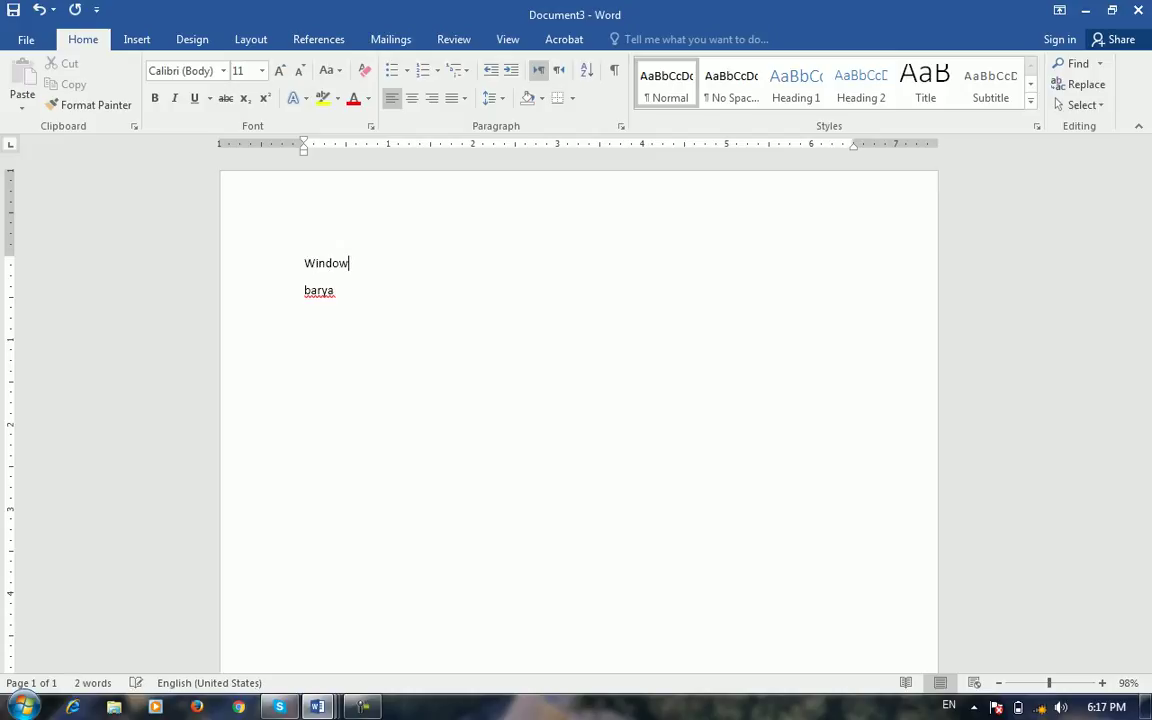
type("s:")
key("Return")
key("Delete")
Indent the "barya" line and expand the word into the stored phrase "Barya institute of Information technology".
key("Tab")
left_click(376, 290)
key("BackSpace")
key("BackSpace")
type("y")
key("Return")
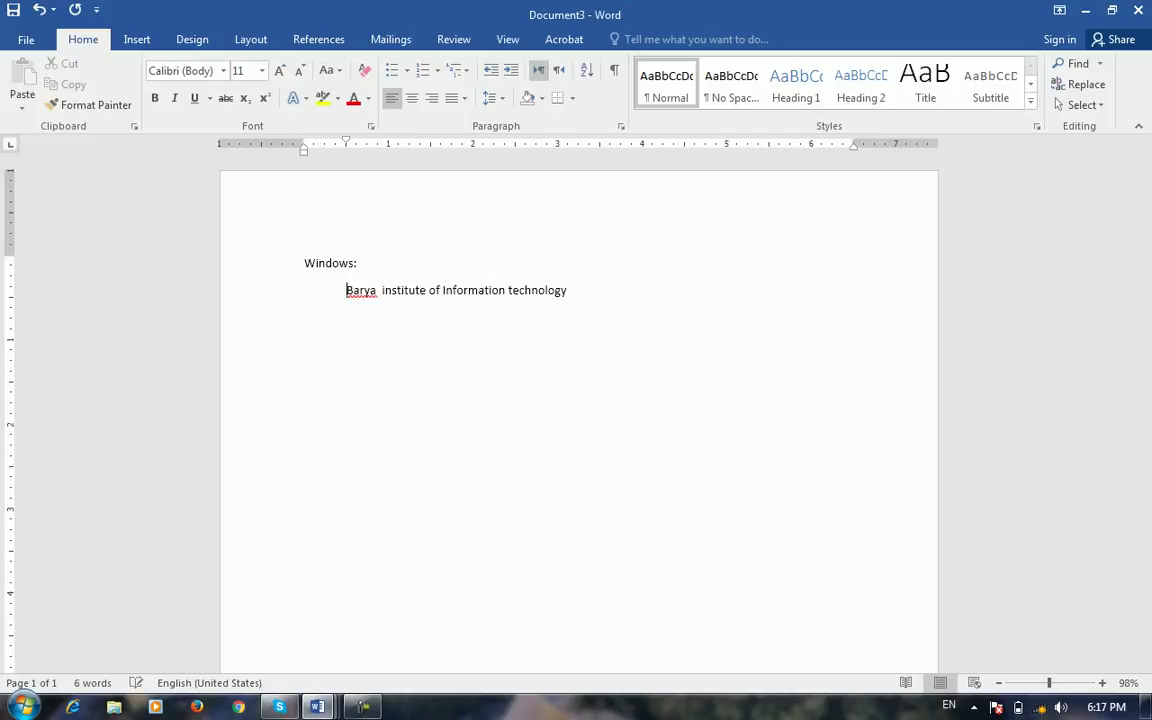
Copy the phrase "Barya institute of Information technology" and paste it repeatedly to fill a paragraph under "Windows:".
key("shift+Home")
key("ctrl+c")
key("End")
key("ctrl+v")
key("ctrl+v")
key("ctrl+v")
key("ctrl+v")
key("ctrl+v")
key("ctrl+v")
key("ctrl+v")
key("ctrl+v")
key("ctrl+v")
key("ctrl+v")
key("ctrl+v")
key("ctrl+v")
key("ctrl+v")
key("ctrl+v")
key("ctrl+v")
key("ctrl+v")
key("ctrl+v")
key("ctrl+v")
key("ctrl+v")
key("ctrl+v")
key("ctrl+v")
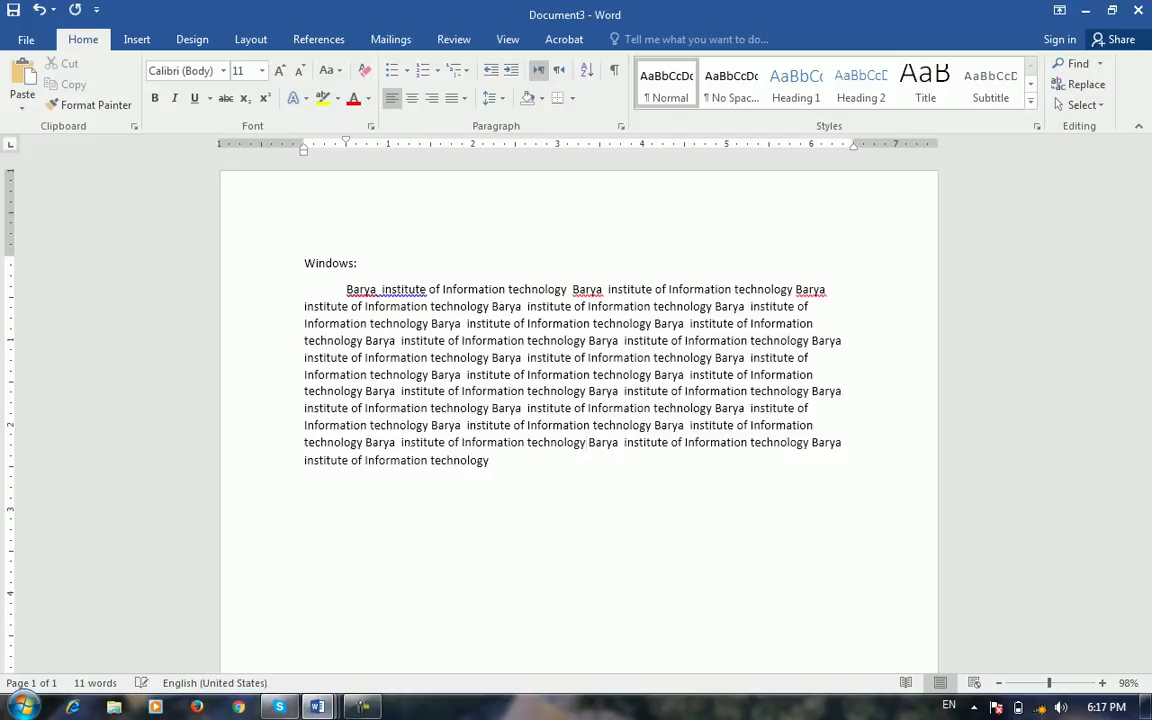
Insert a page break after the Windows paragraph and add the title line "Word:" on the new page.
key("ctrl+Return")
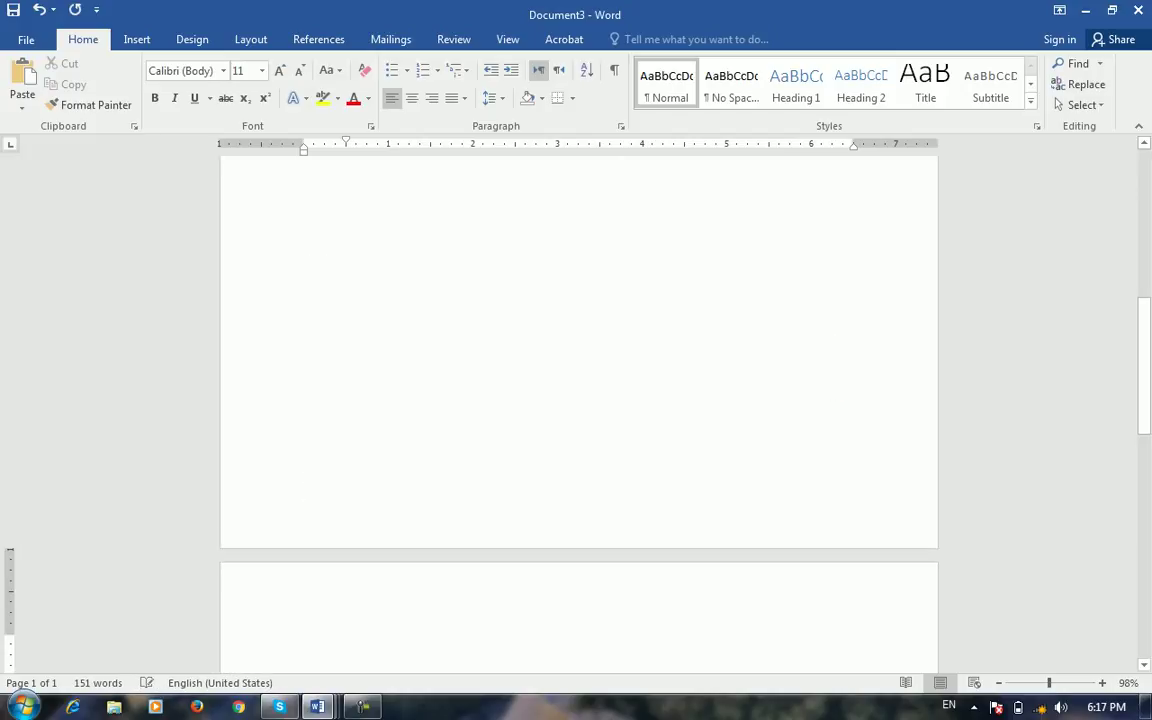
type("Word:")
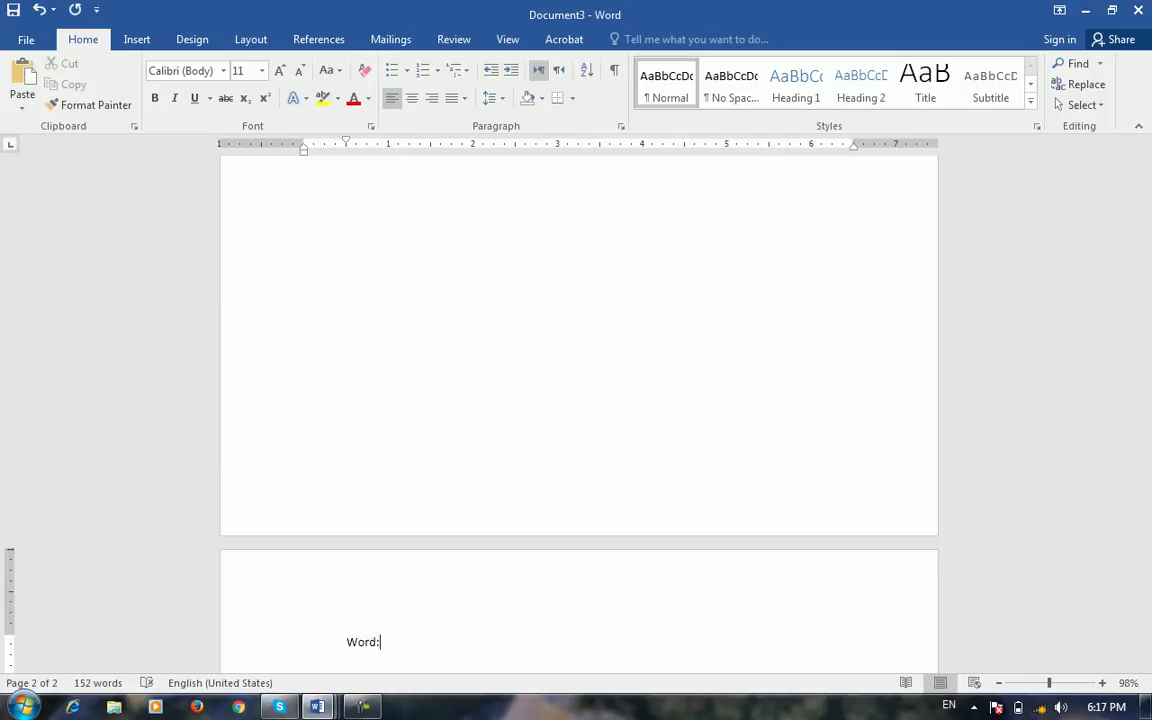
key("Return")
Fill a paragraph under "Word:" with repeated pastes of the copied institute phrase.
key("ctrl+v")
key("ctrl+v")
key("ctrl+v")
key("ctrl+v")
key("ctrl+v")
key("ctrl+v")
key("ctrl+v")
key("ctrl+v")
key("ctrl+v")
key("ctrl+v")
key("ctrl+v")
key("ctrl+v")
key("ctrl+v")
key("ctrl+v")
key("ctrl+v")
key("ctrl+v")
key("ctrl+v")
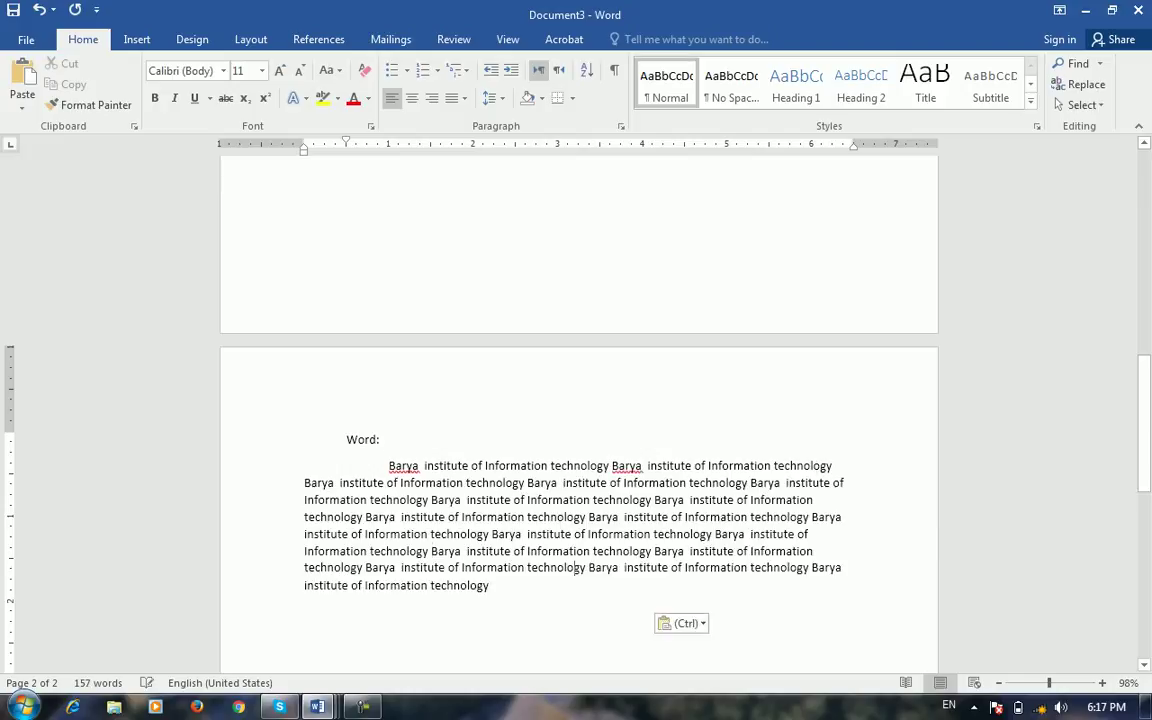
key("ctrl+v")
key("ctrl+v")
key("ctrl+v")
key("ctrl+v")
key("ctrl+v")
key("ctrl+v")
key("ctrl+v")
Insert a page break after the Word paragraph and add the title line "Excel:" on the new page.
key("ctrl+Return")
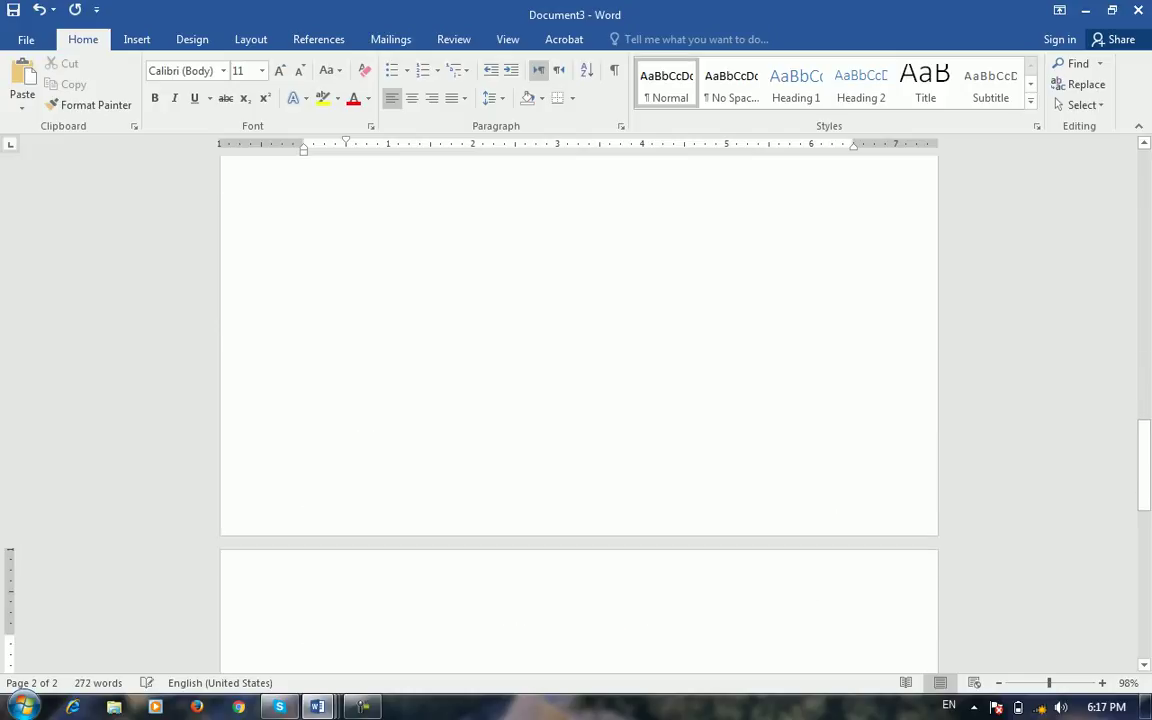
type("Excel:")
key("Return")
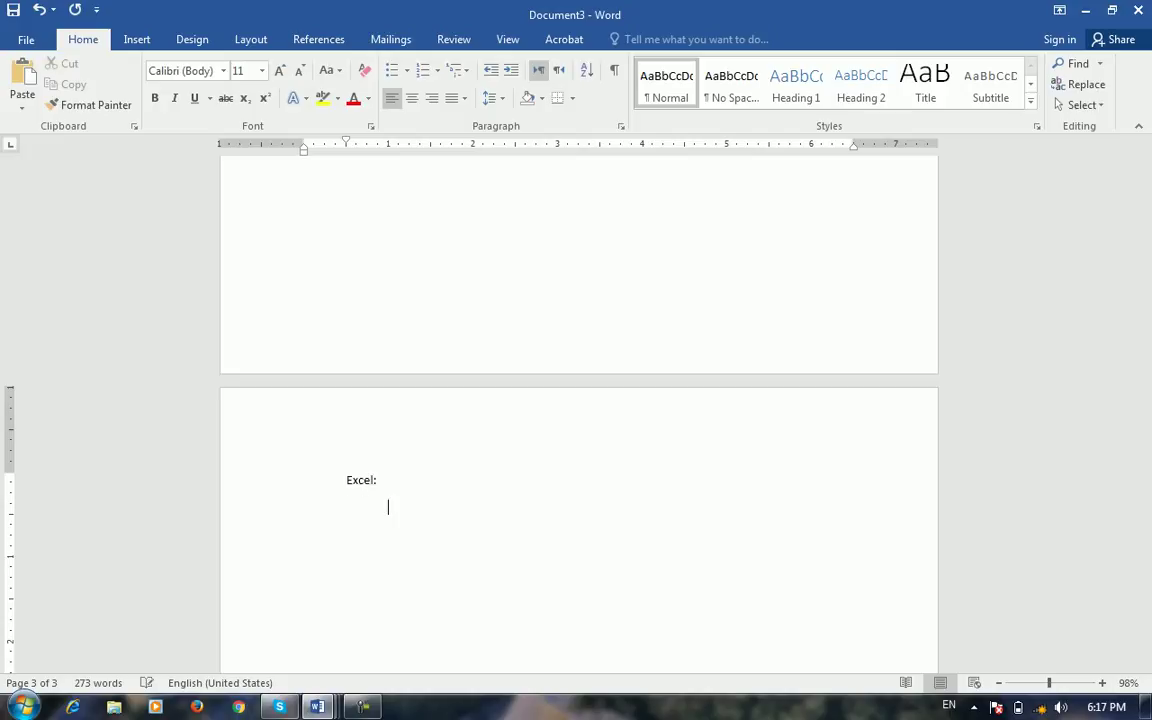
Fill a paragraph under "Excel:" with repeated pastes of the copied institute phrase.
key("ctrl+v")
key("ctrl+v")
key("ctrl+v")
key("ctrl+v")
key("ctrl+v")
key("ctrl+v")
key("ctrl+v")
key("ctrl+v")
key("ctrl+v")
key("ctrl+v")
key("ctrl+v")
key("ctrl+v")
key("ctrl+v")
key("ctrl+v")
key("ctrl+v")
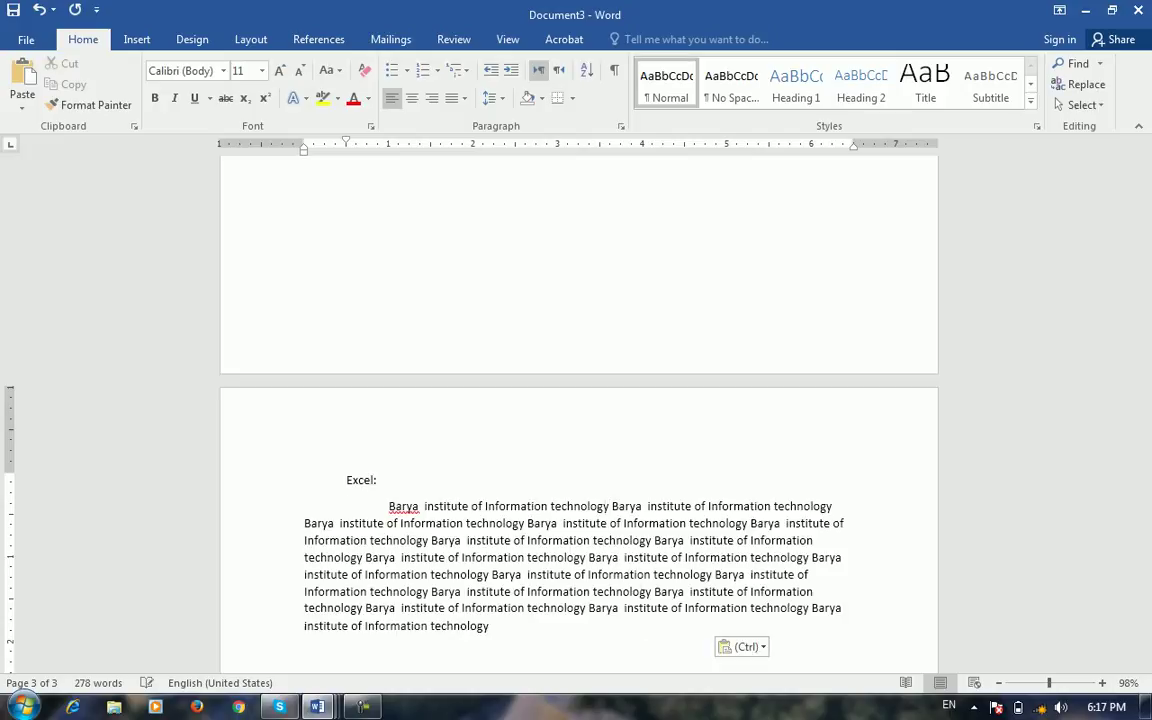
key("ctrl+v")
key("ctrl+v")
key("ctrl+v")
key("ctrl+v")
key("ctrl+v")
key("ctrl+v")
key("ctrl+v")
key("ctrl+v")
key("ctrl+v")
key("ctrl+v")
key("ctrl+v")
key("ctrl+v")
key("ctrl+v")
key("ctrl+v")
key("ctrl+v")
key("ctrl+v")
key("ctrl+v")
key("ctrl+v")
key("ctrl+v")
key("ctrl+v")
Insert a page break after the Excel paragraph and add the title "Power Point:" with an indented line below it.
key("ctrl+Return")
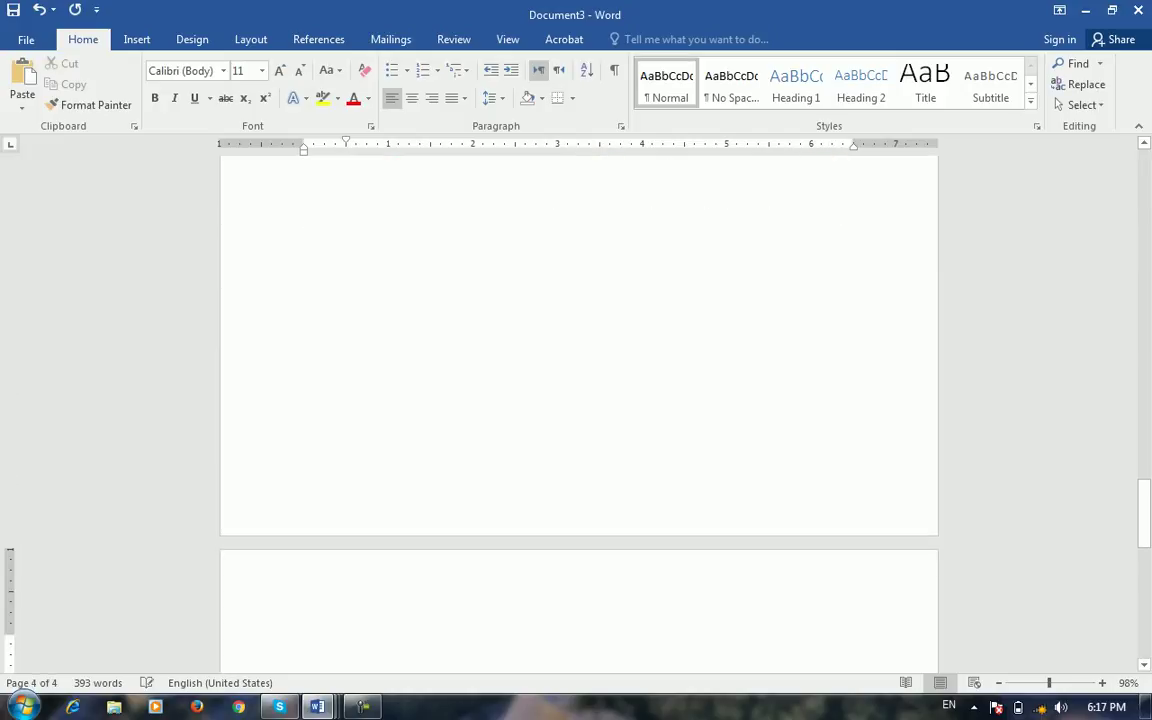
type("Power Point:")
key("Tab")
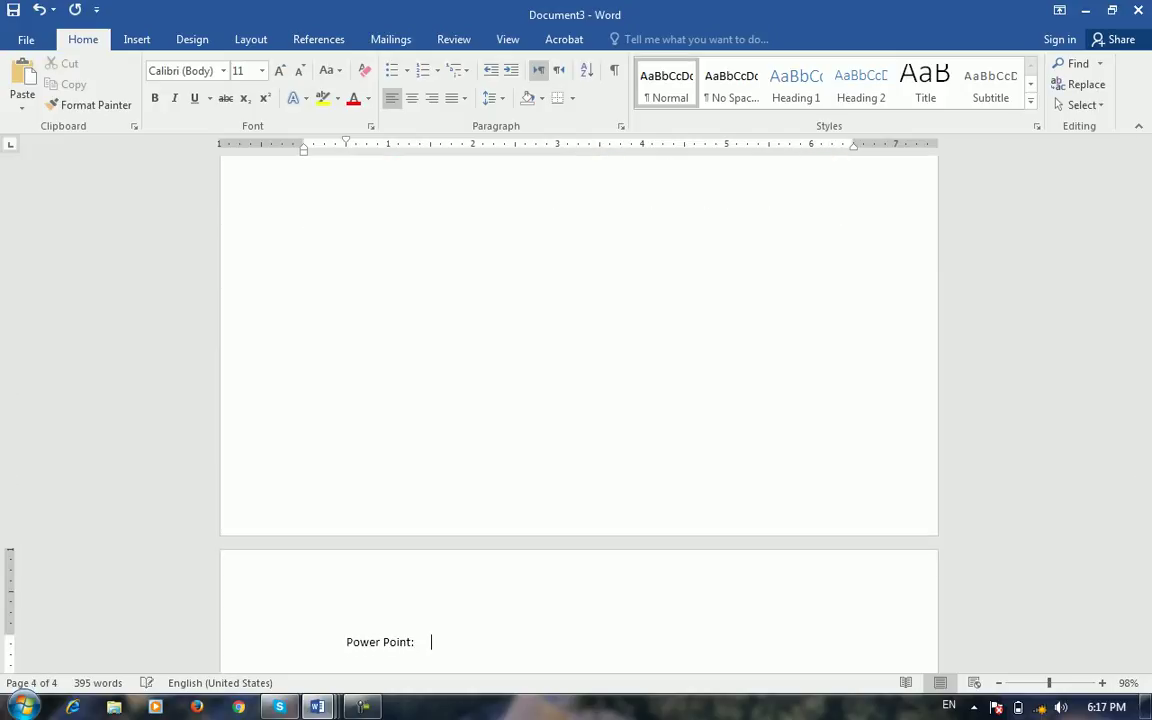
key("Return")
key("Tab")
Fill a paragraph under "Power Point:" with repeated pastes of the copied institute phrase.
key("ctrl+v")
key("ctrl+v")
key("ctrl+v")
key("ctrl+v")
key("ctrl+v")
key("ctrl+v")
key("ctrl+v")
key("ctrl+v")
key("ctrl+v")
key("ctrl+v")
key("ctrl+v")
key("ctrl+v")
key("ctrl+v")
key("ctrl+v")
key("ctrl+v")
key("ctrl+v")
key("ctrl+v")
key("ctrl+v")
key("ctrl+v")
key("ctrl+v")
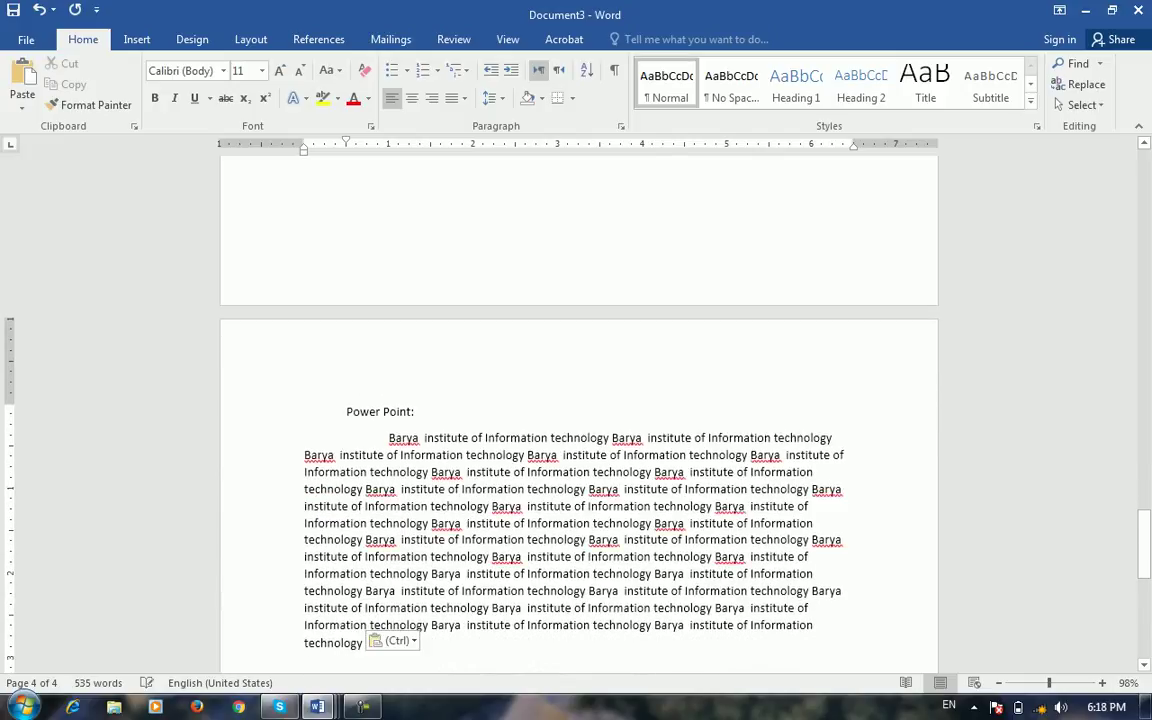
Apply the Heading 1 style to the "Windows:" title on the first page.
scroll(578, 414, "up", 20)
scroll(579, 400, "up", 15)
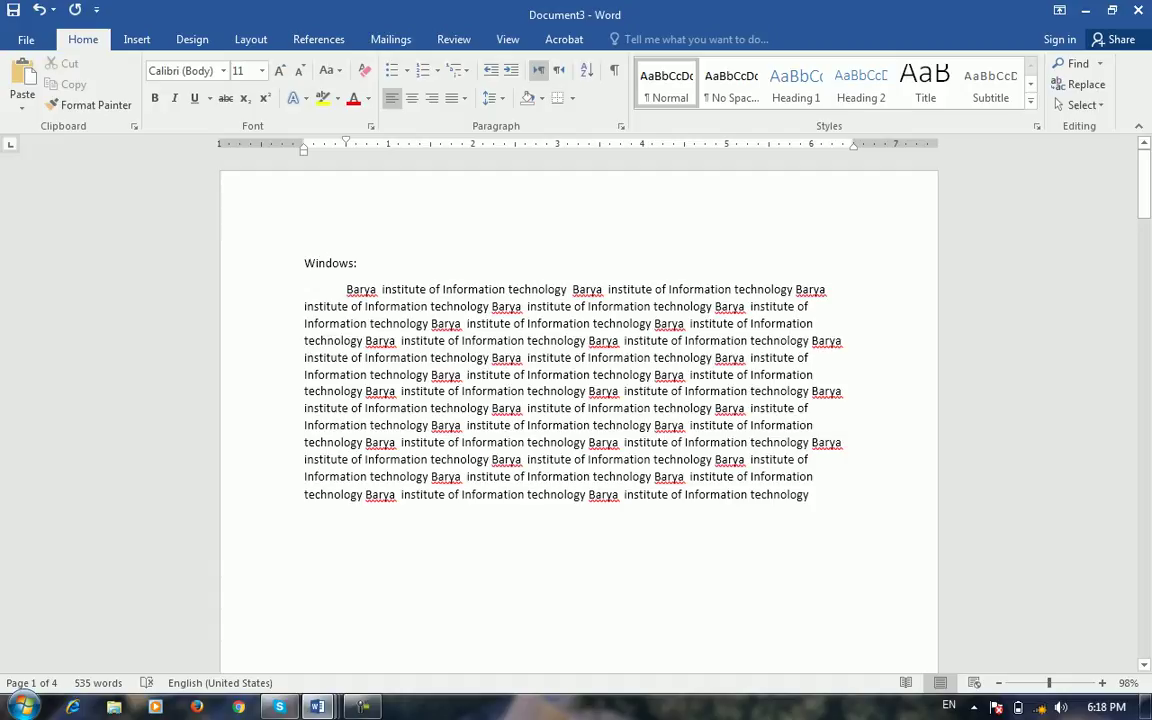
left_click(332, 263)
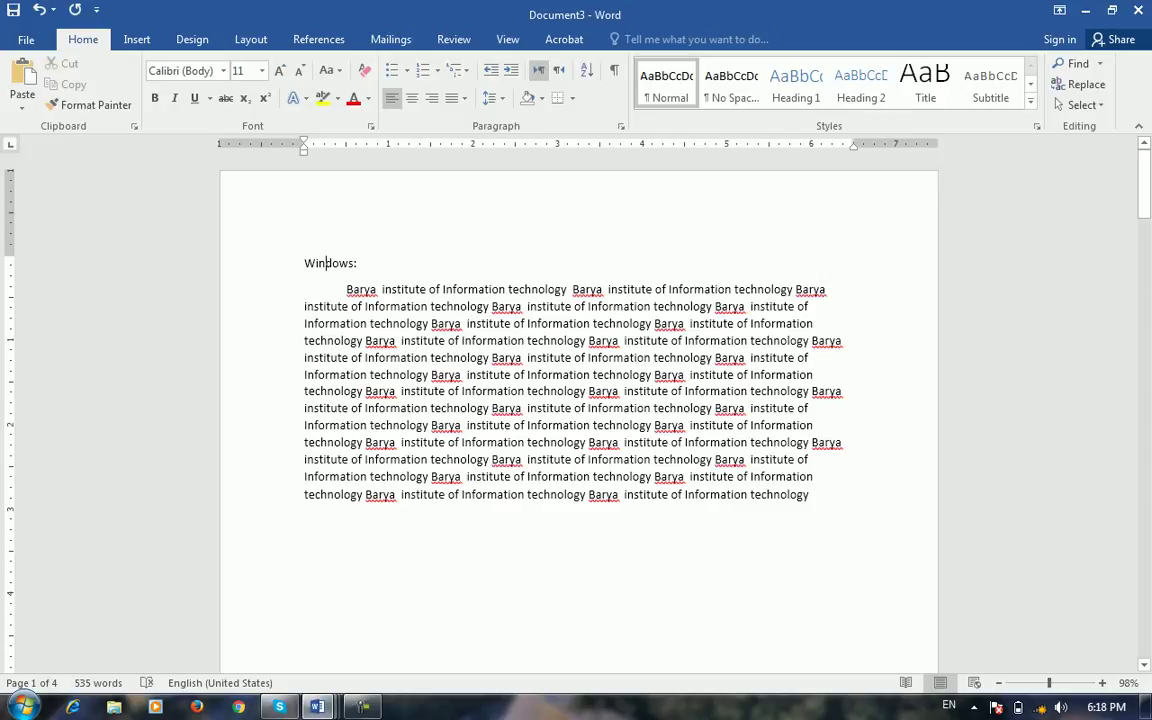
left_click(796, 84)
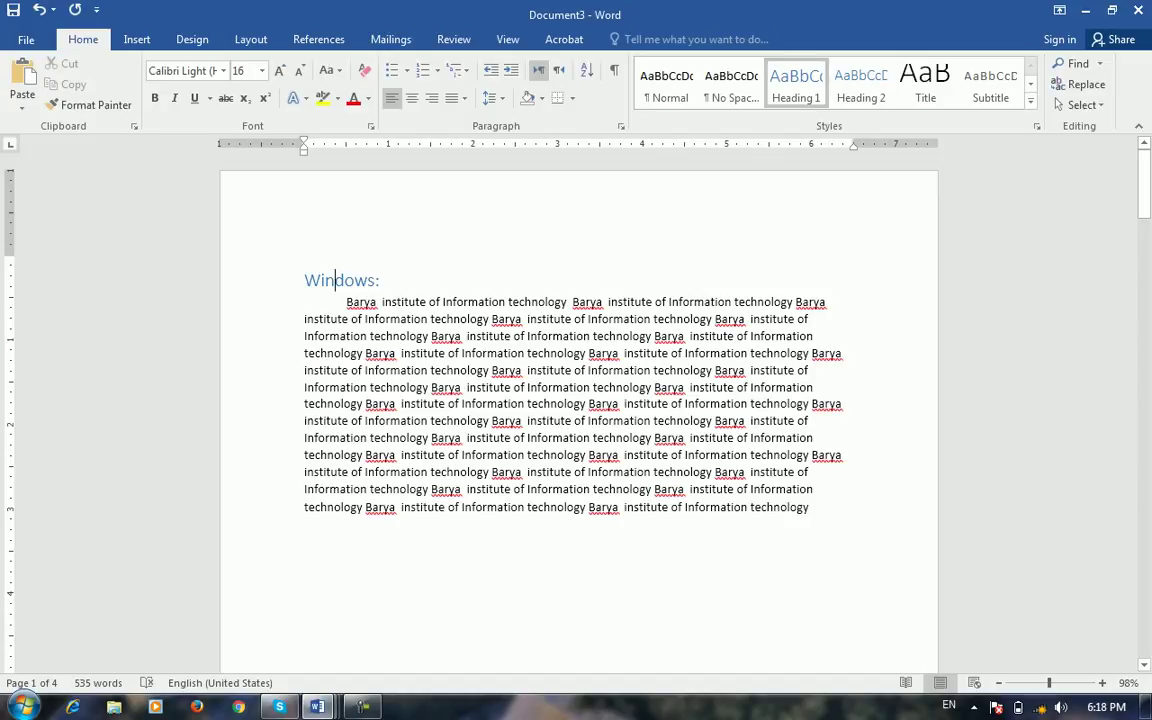
Add the subtitle line "Type Operating system" below the Windows paragraph, followed by an indented new line.
left_click(809, 507)
key("Return")
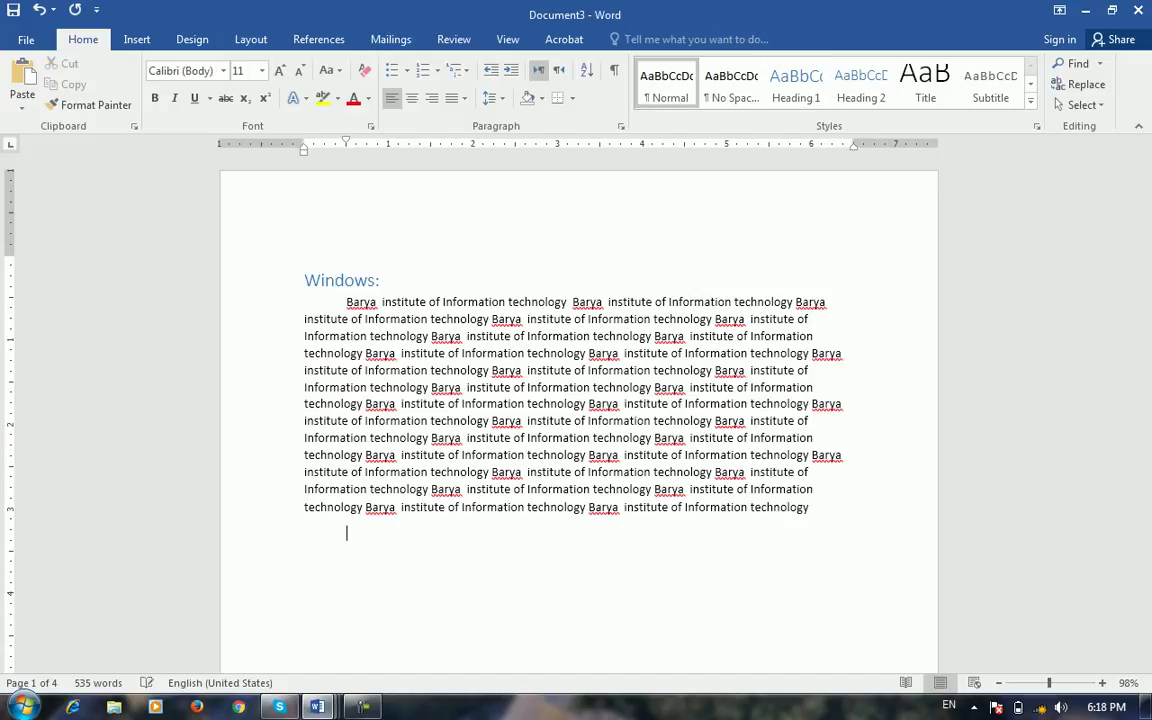
key("BackSpace")
key("Return")
type("Operating")
left_click(304, 559)
type("Type")
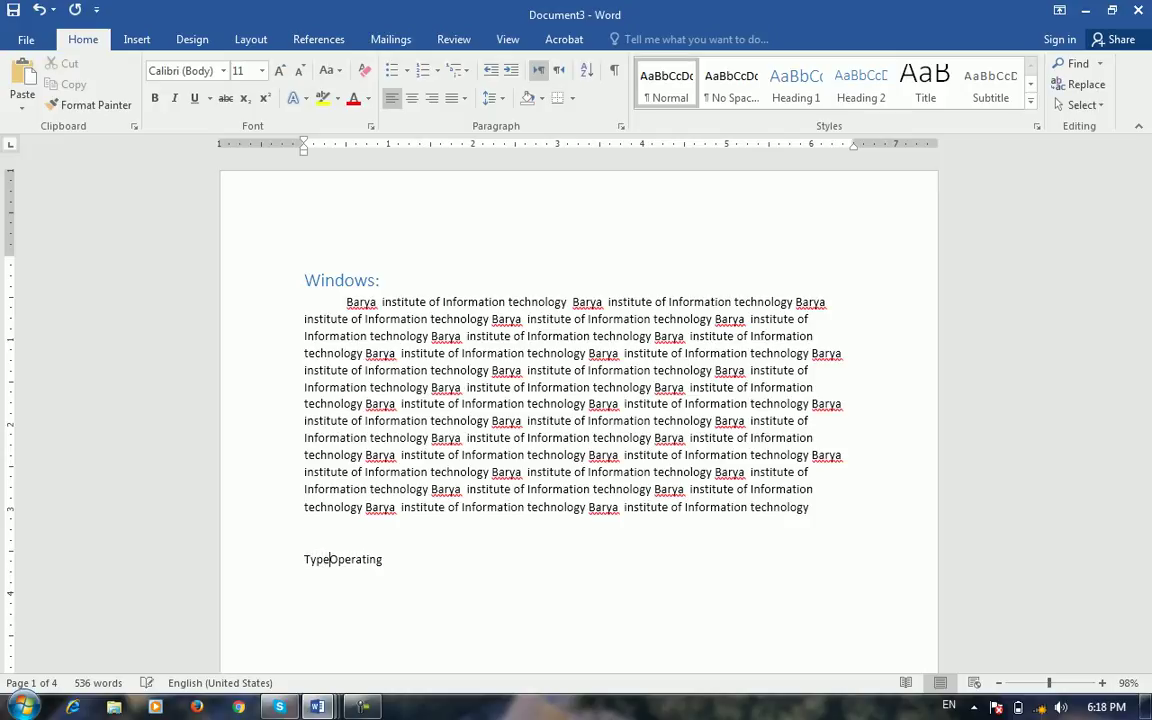
key("End")
type("system")
key("Return")
key("Tab")
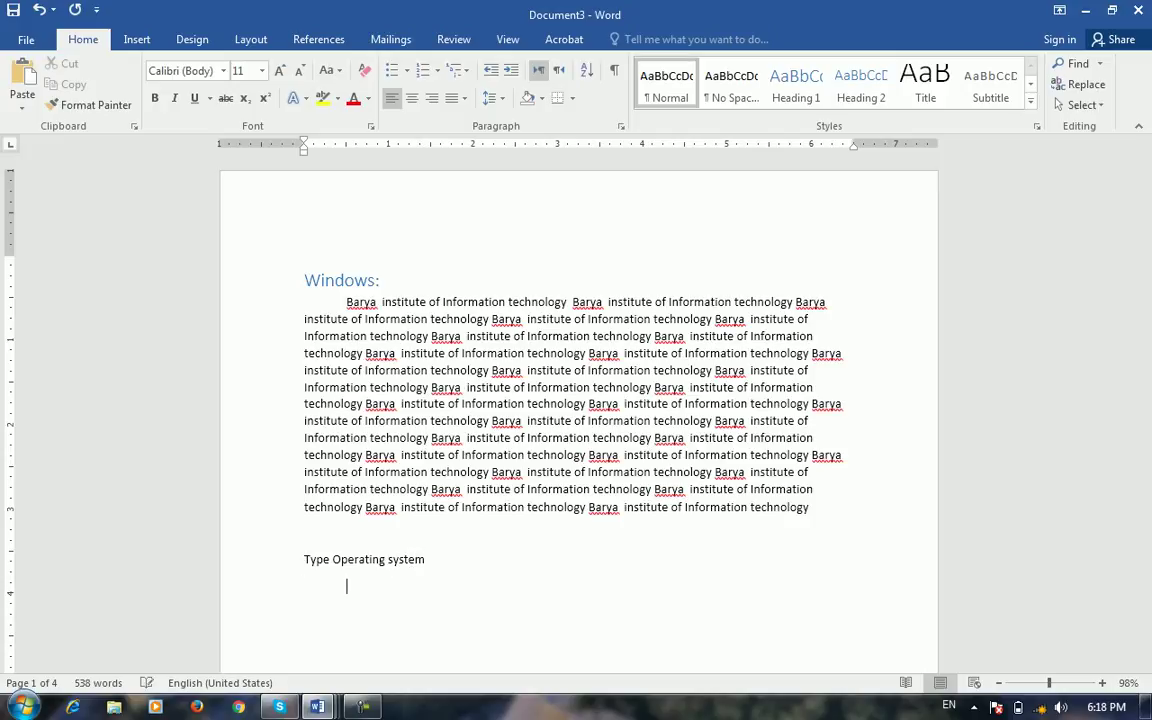
Fill the text under "Type Operating system" with one pasted institute phrase, followed by a new paragraph of repeated pastes.
key("ctrl+v")
key("Return")
key("ctrl+v")
key("ctrl+v")
key("ctrl+v")
key("ctrl+v")
key("ctrl+v")
key("ctrl+v")
key("ctrl+v")
key("ctrl+v")
key("ctrl+v")
key("ctrl+v")
key("ctrl+v")
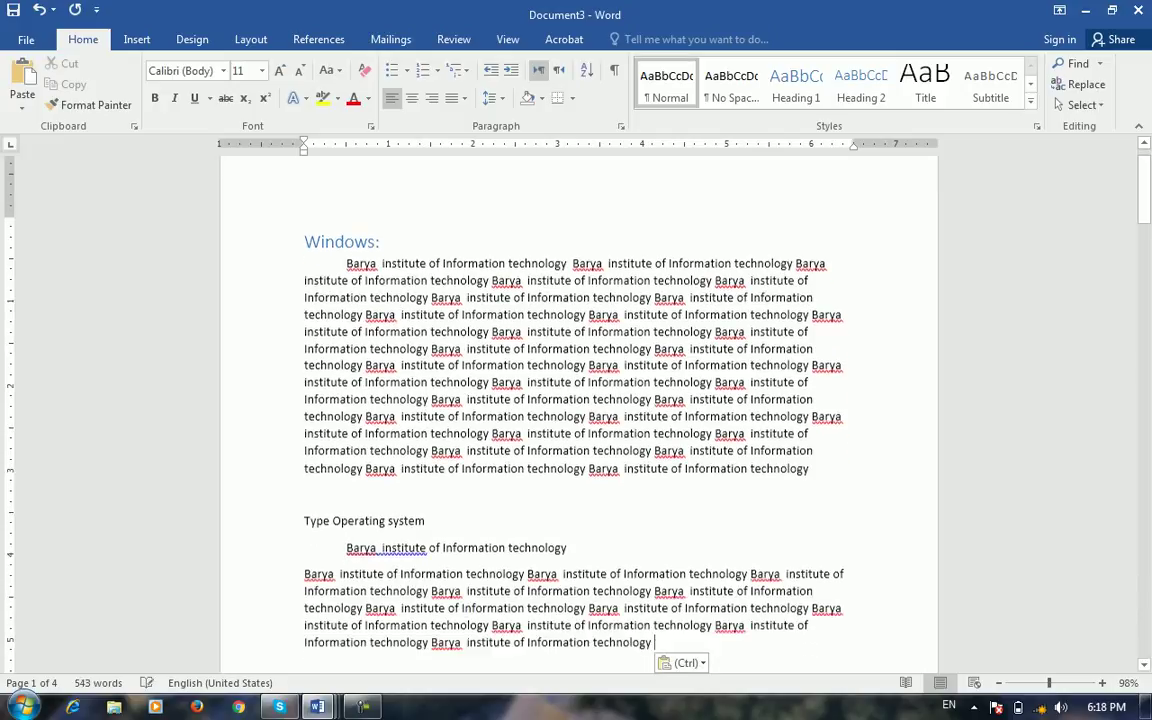
Add the subtitle "Graphical:" after a blank line below the Type Operating system text, followed by an indented new line.
scroll(575, 400, "down", 1)
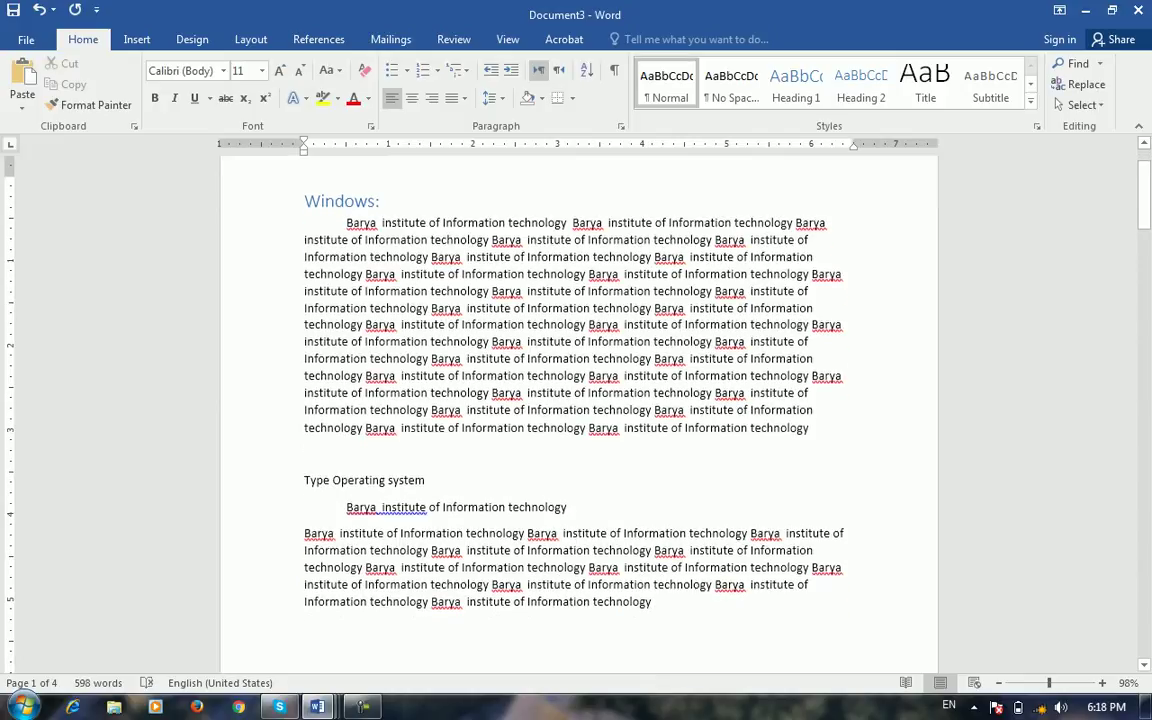
key("Return")
key("Return")
type("Graphical:")
key("Return")
Fill a paragraph under "Graphical:" with repeated pastes of the copied institute phrase.
key("ctrl+v")
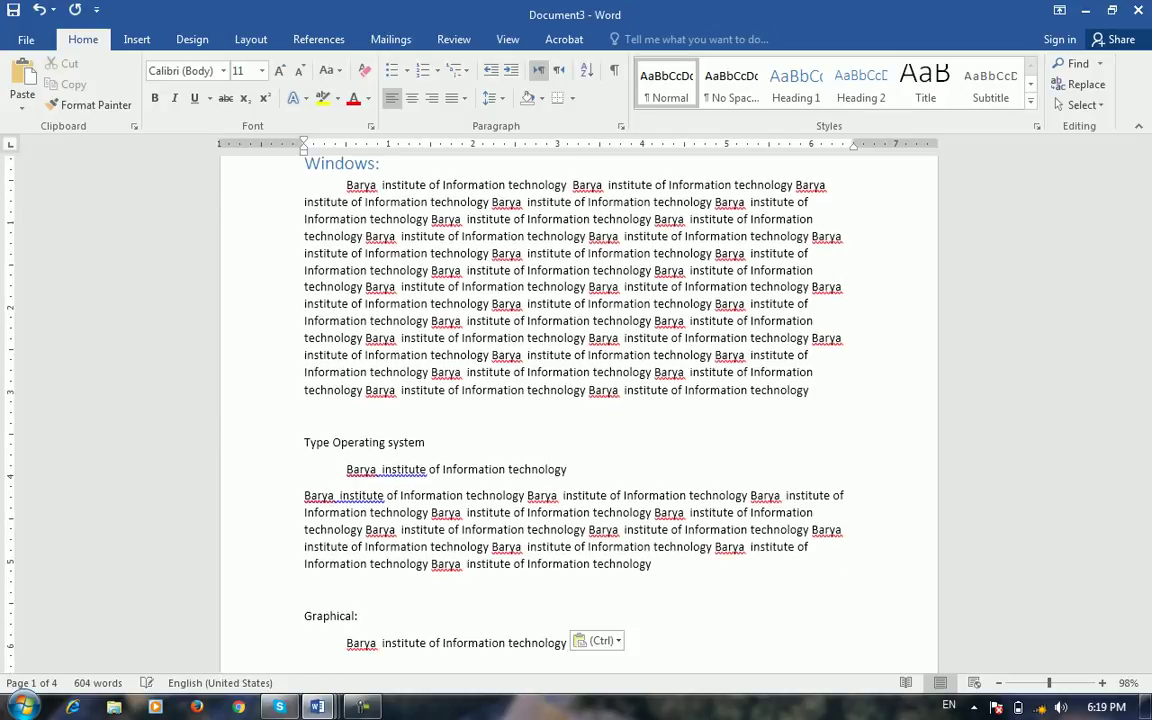
key("ctrl+v")
key("ctrl+v")
key("ctrl+v")
key("ctrl+v")
key("ctrl+v")
key("ctrl+v")
key("ctrl+v")
key("ctrl+v")
key("ctrl+v")
key("ctrl+v")
key("ctrl+v")
key("ctrl+v")
key("ctrl+v")
key("ctrl+v")
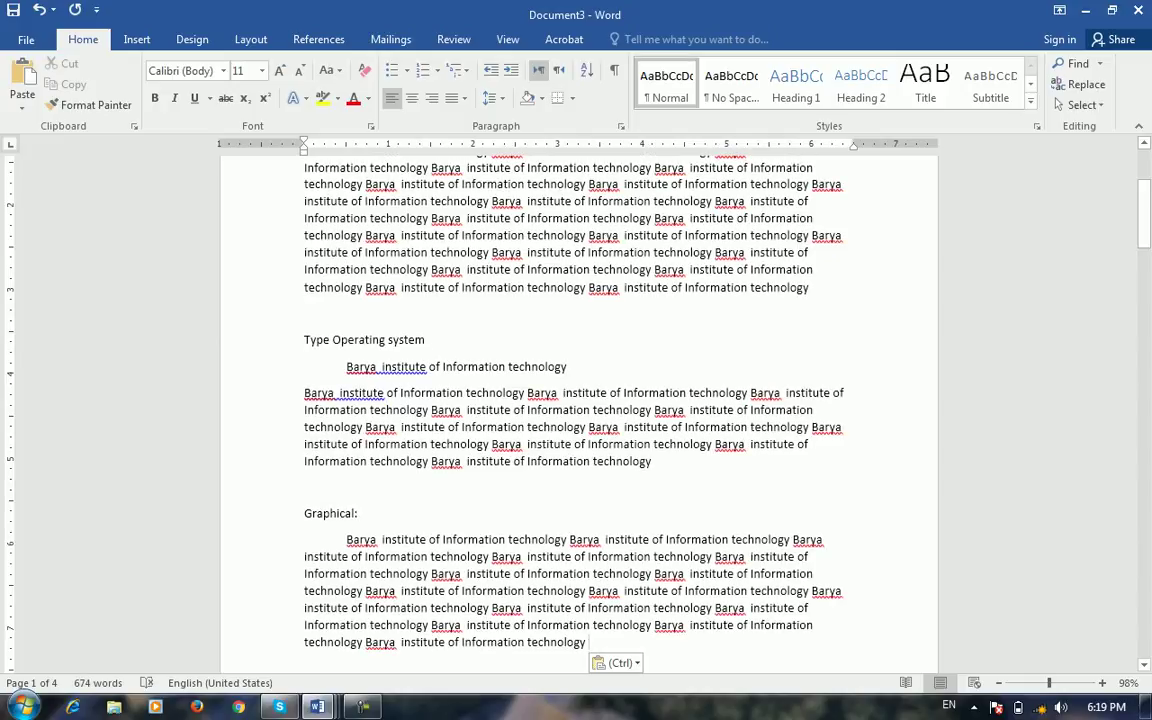
Apply the Heading 2 style to the "Type Operating system" and "Graphical:" subtitles.
scroll(576, 400, "up", 2)
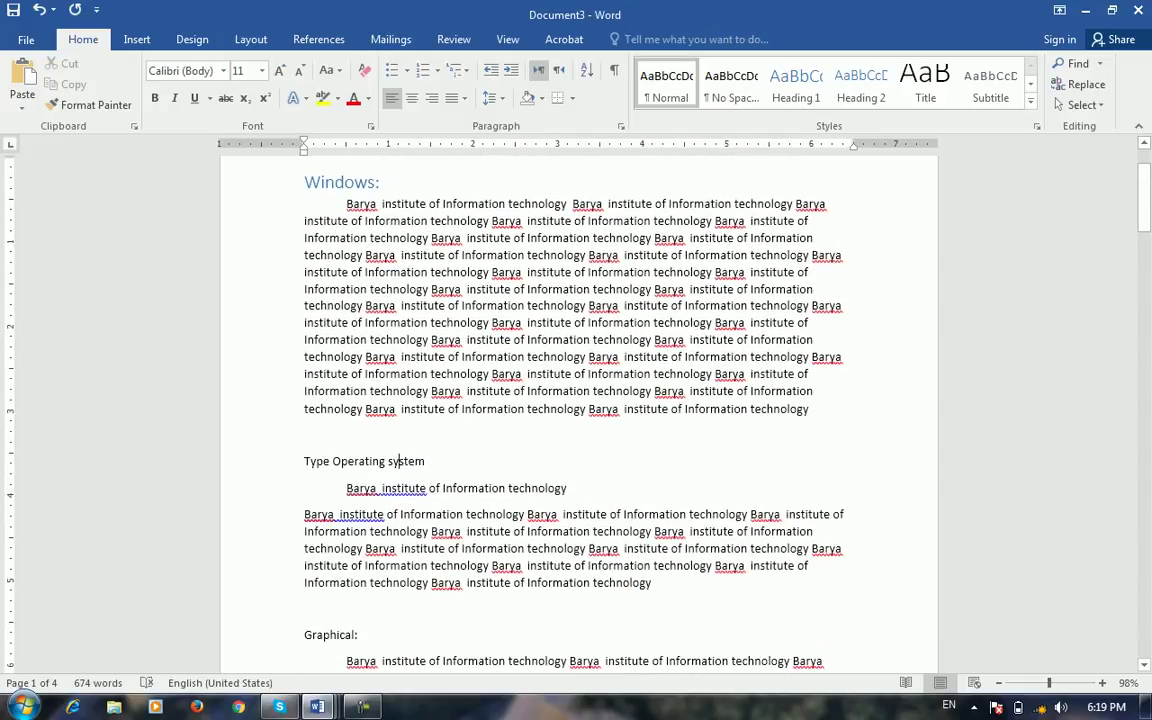
left_click(861, 80)
scroll(578, 414, "down", 1)
left_click(329, 547)
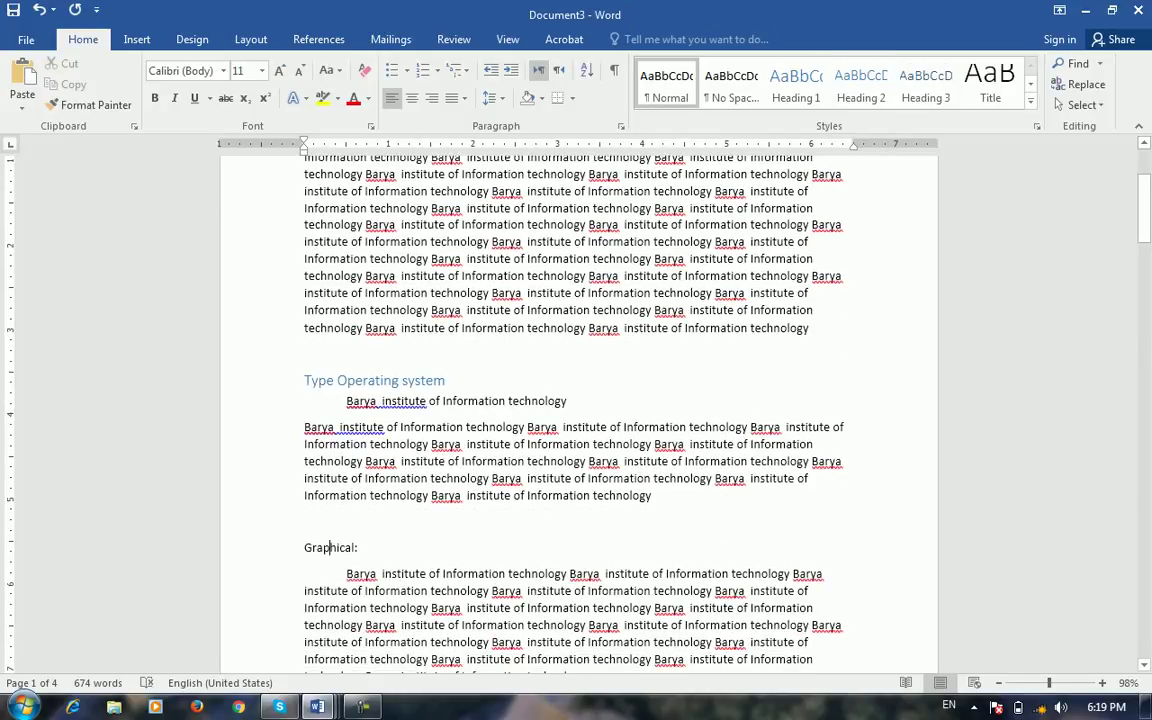
key("ctrl+alt+2")
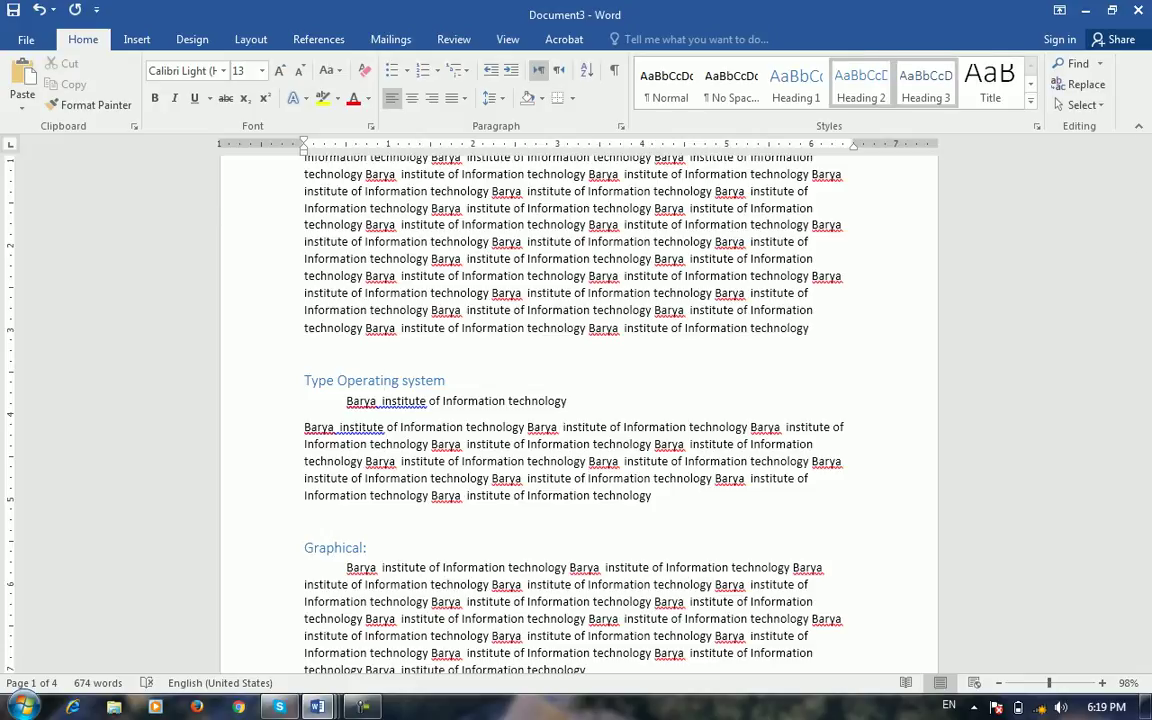
left_click(925, 86)
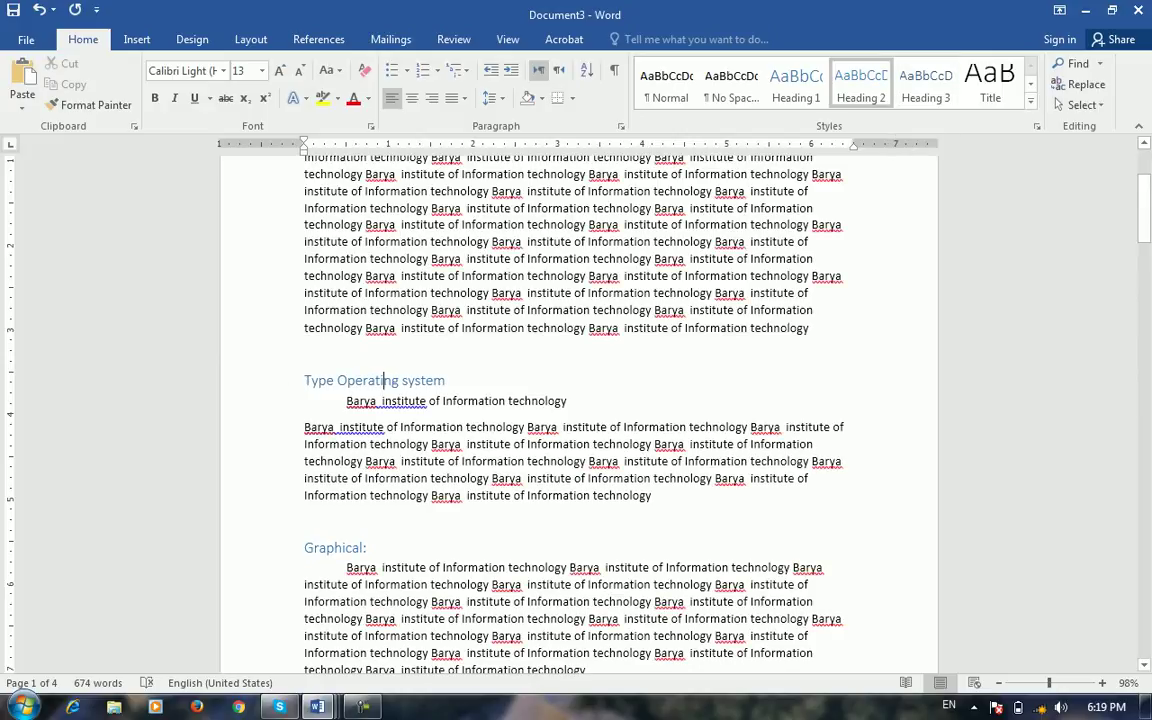
Apply the Heading 1 style to the "Word:" title on the second page.
scroll(580, 400, "down", 3)
scroll(580, 400, "up", 7)
scroll(580, 400, "down", 3)
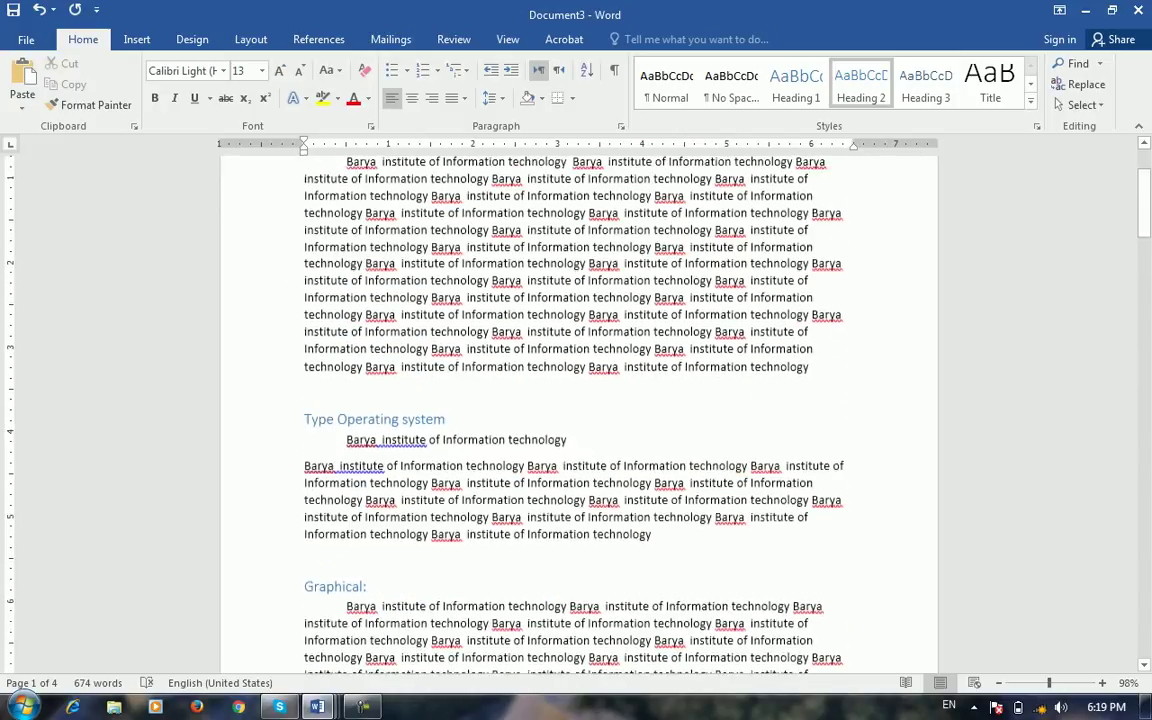
scroll(580, 400, "up", 3)
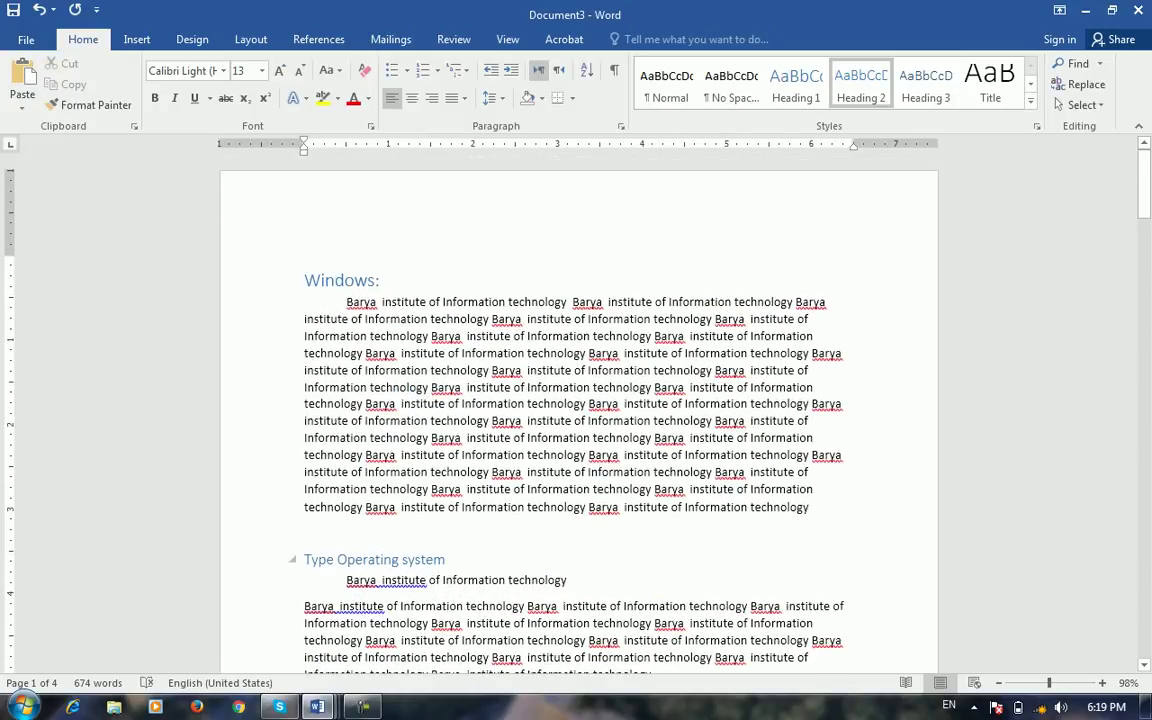
scroll(580, 400, "down", 8)
scroll(580, 400, "down", 10)
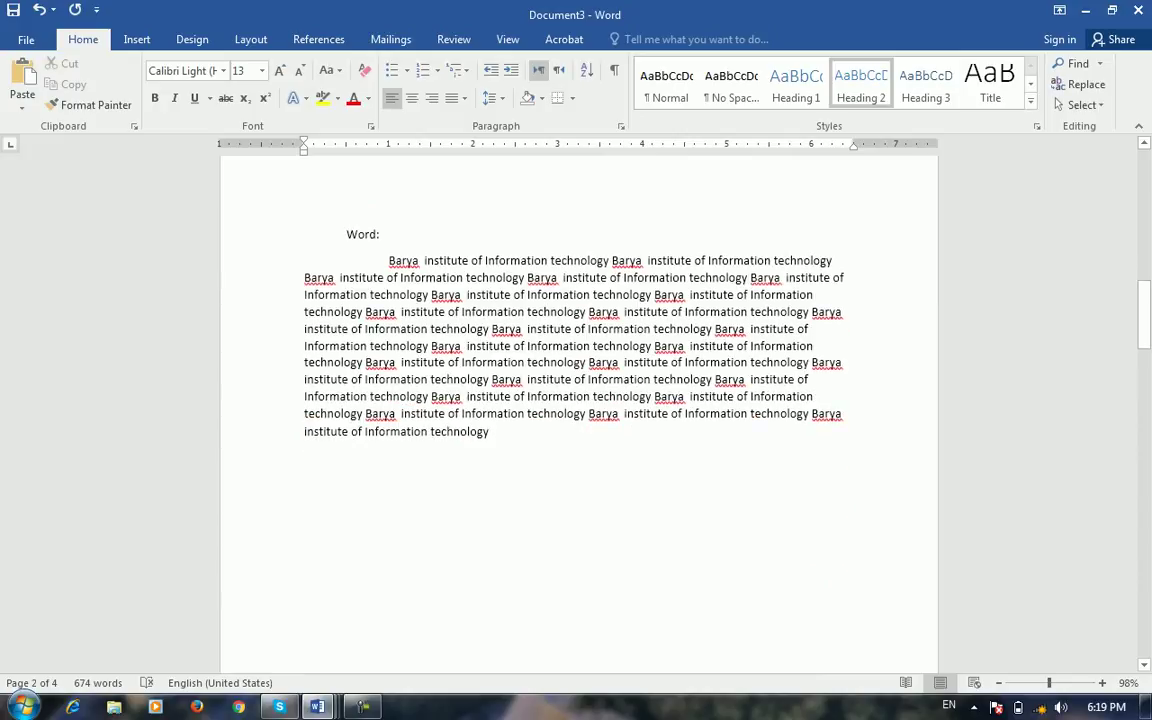
left_click(358, 234)
key("ctrl+alt+1")
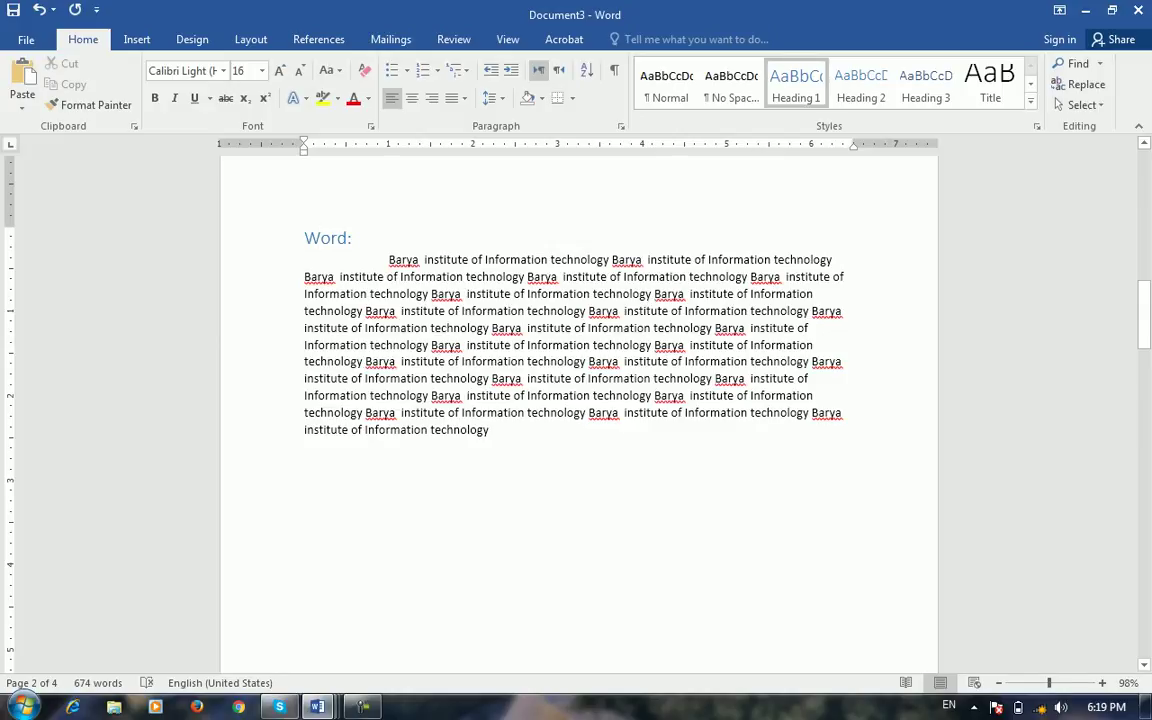
Apply the Heading 1 style to the "Excel:" title on the third page.
scroll(579, 400, "down", 15)
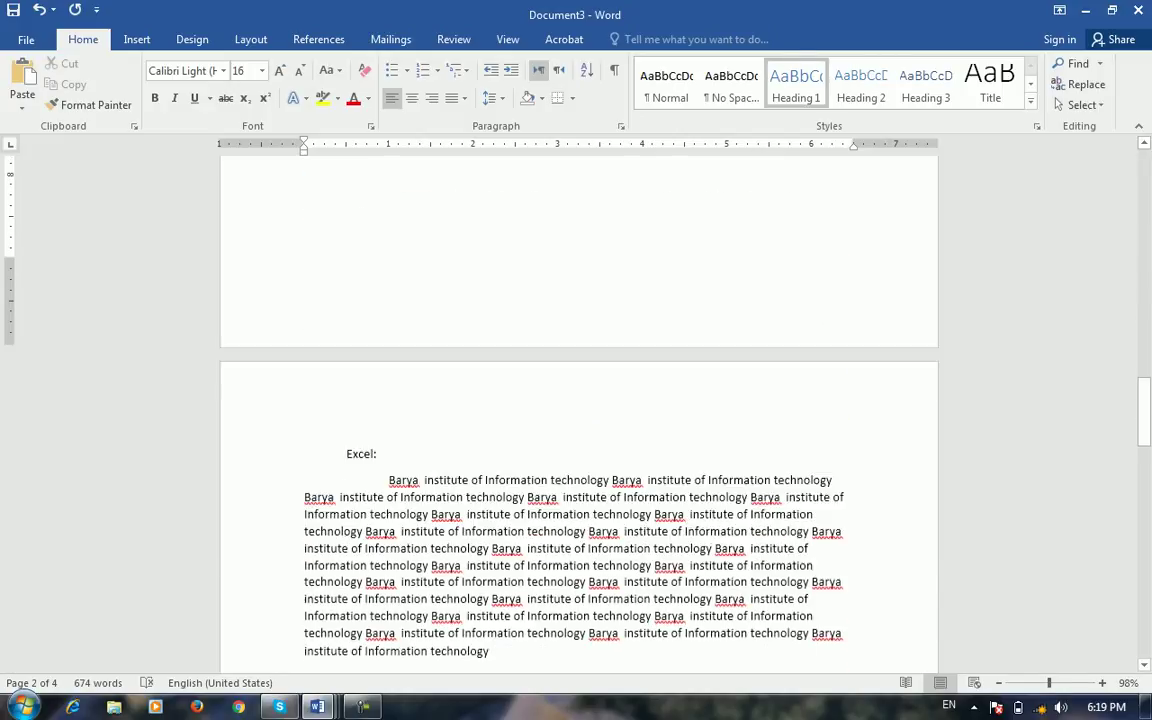
scroll(579, 400, "down", 3)
left_click(357, 327)
left_click(796, 82)
Apply the Heading 1 style to the "Power Point:" title on the fourth page.
scroll(579, 410, "down", 6)
scroll(386, 400, "down", 10)
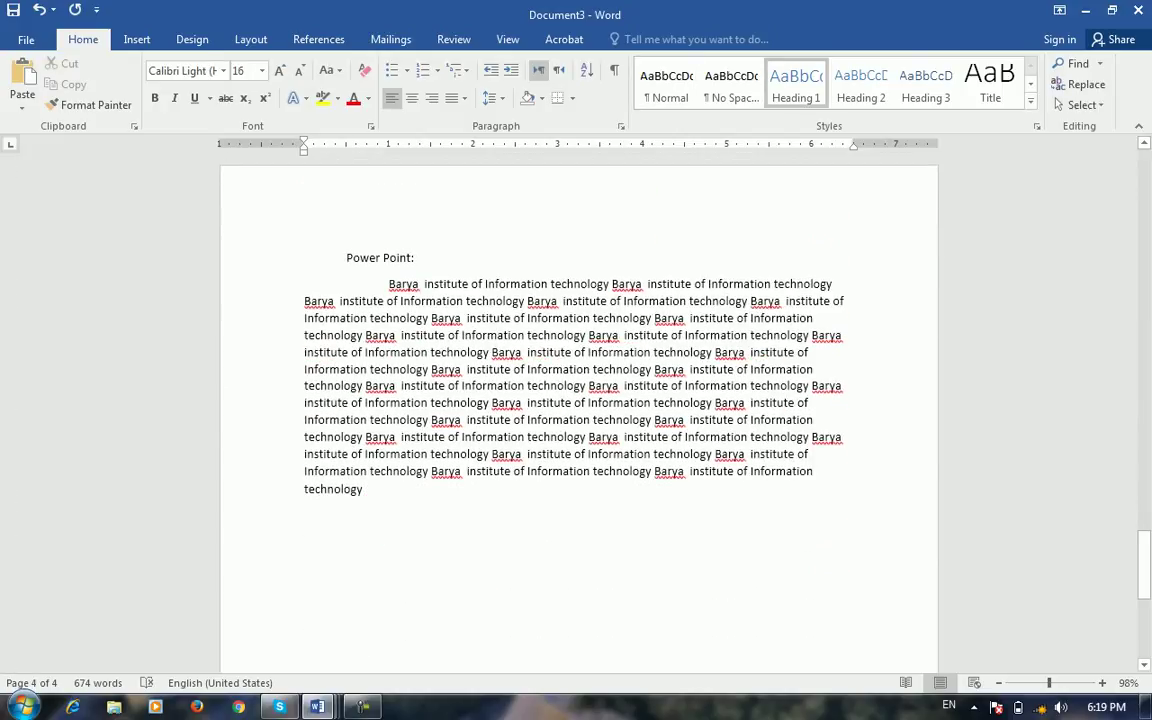
left_click(386, 258)
left_click(796, 82)
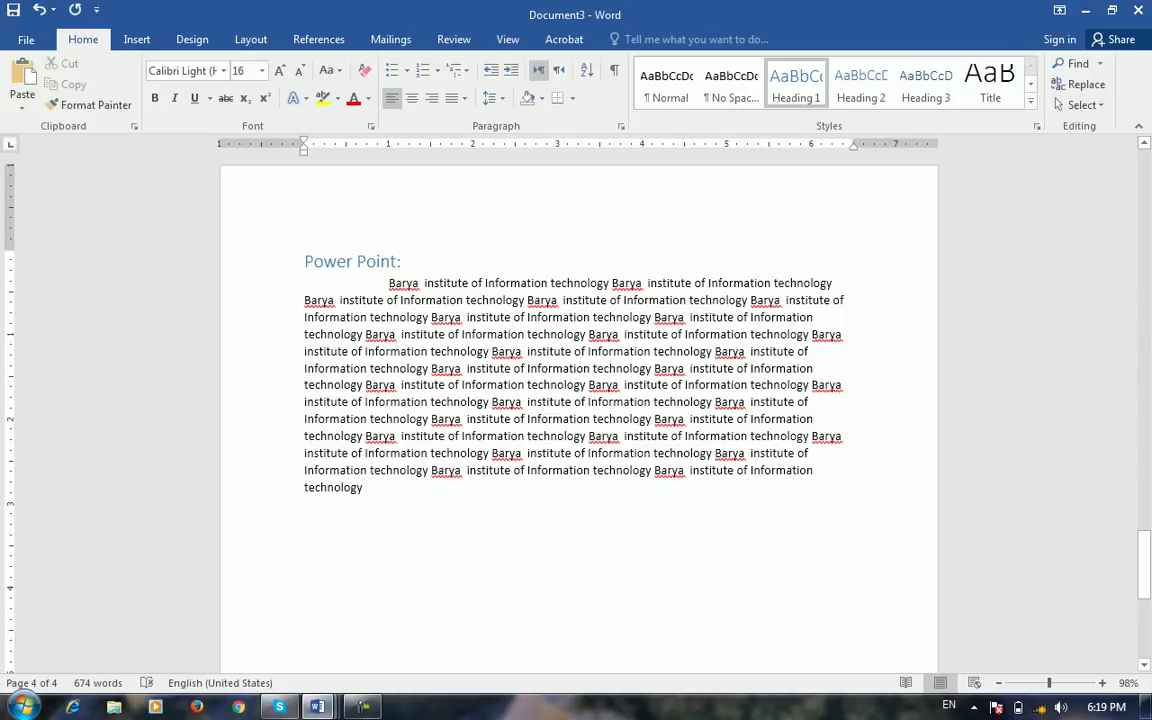
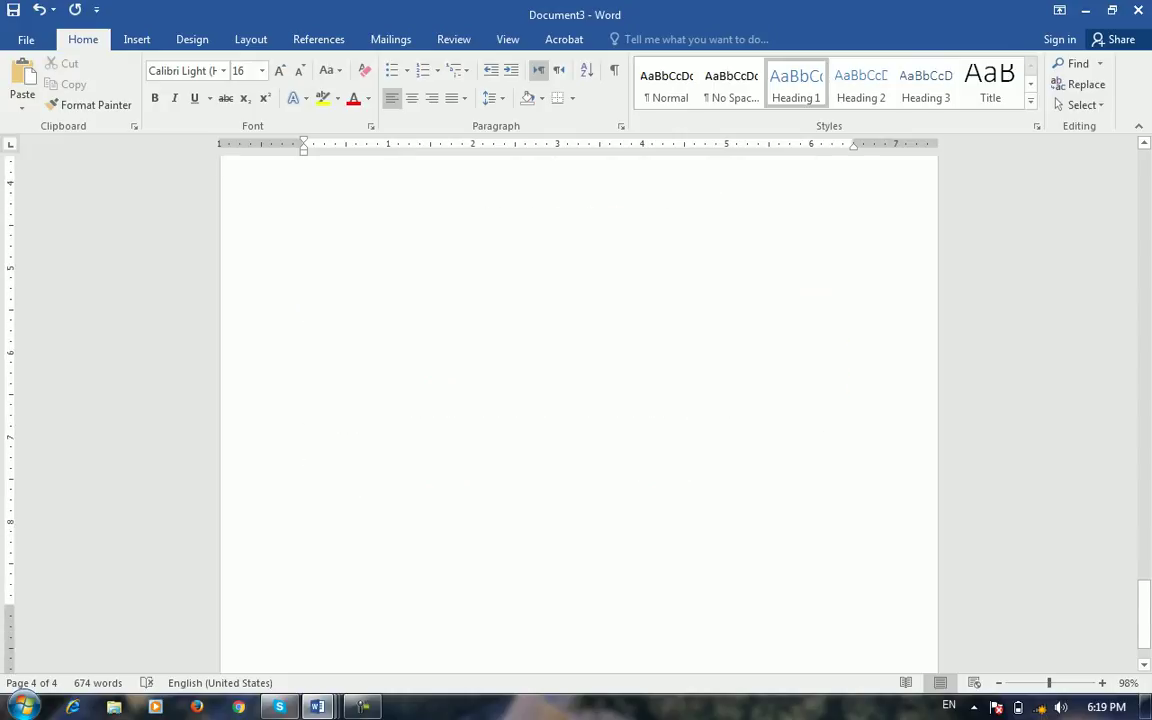
Insert an empty line and a page break before the "Windows:" heading to create a blank first page.
scroll(578, 400, "up", 6)
scroll(578, 400, "down", 4)
scroll(578, 400, "up", 20)
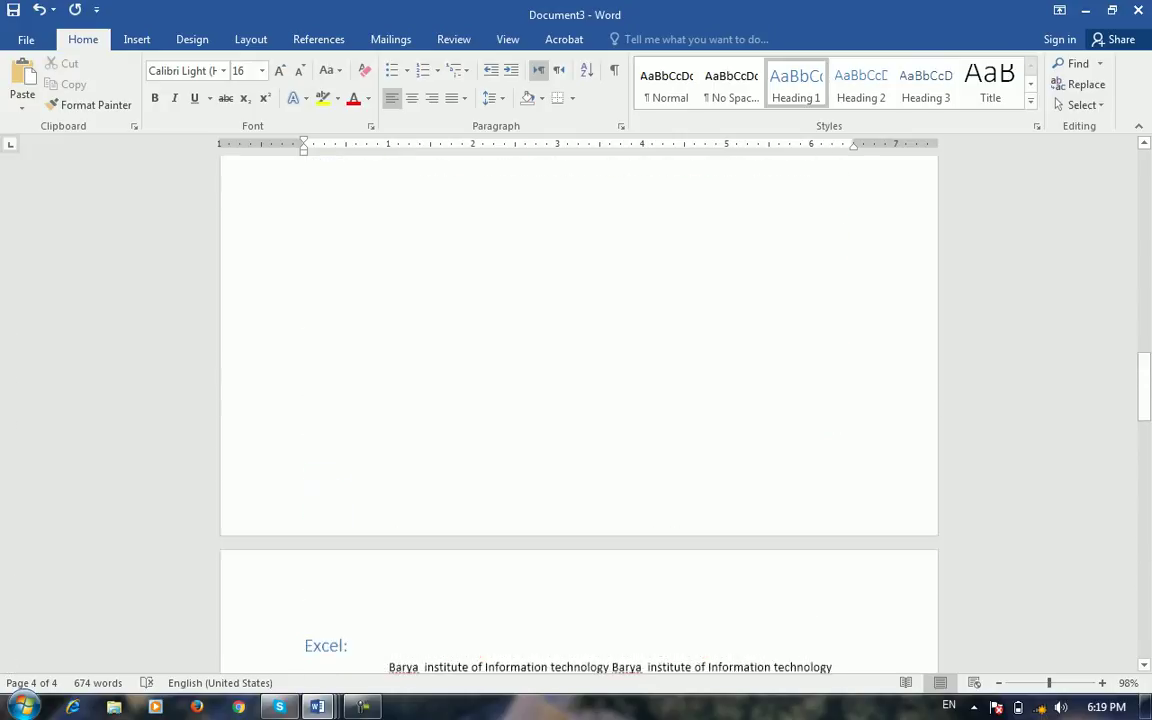
scroll(578, 400, "up", 1)
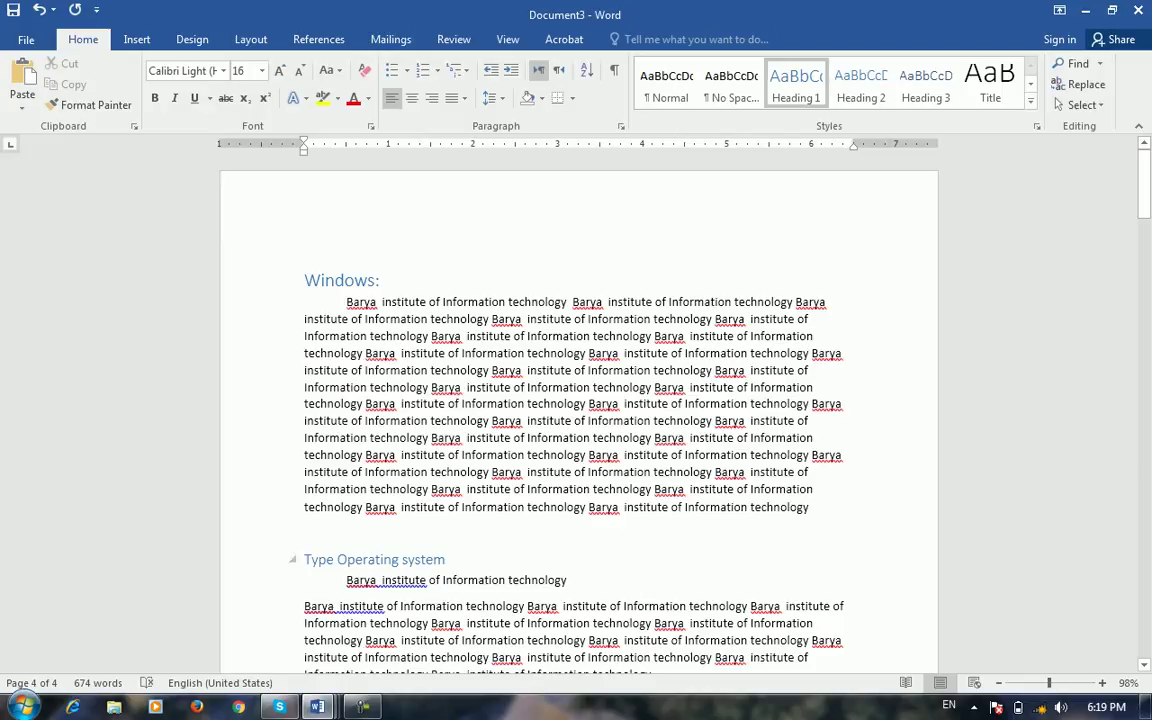
scroll(578, 400, "down", 6)
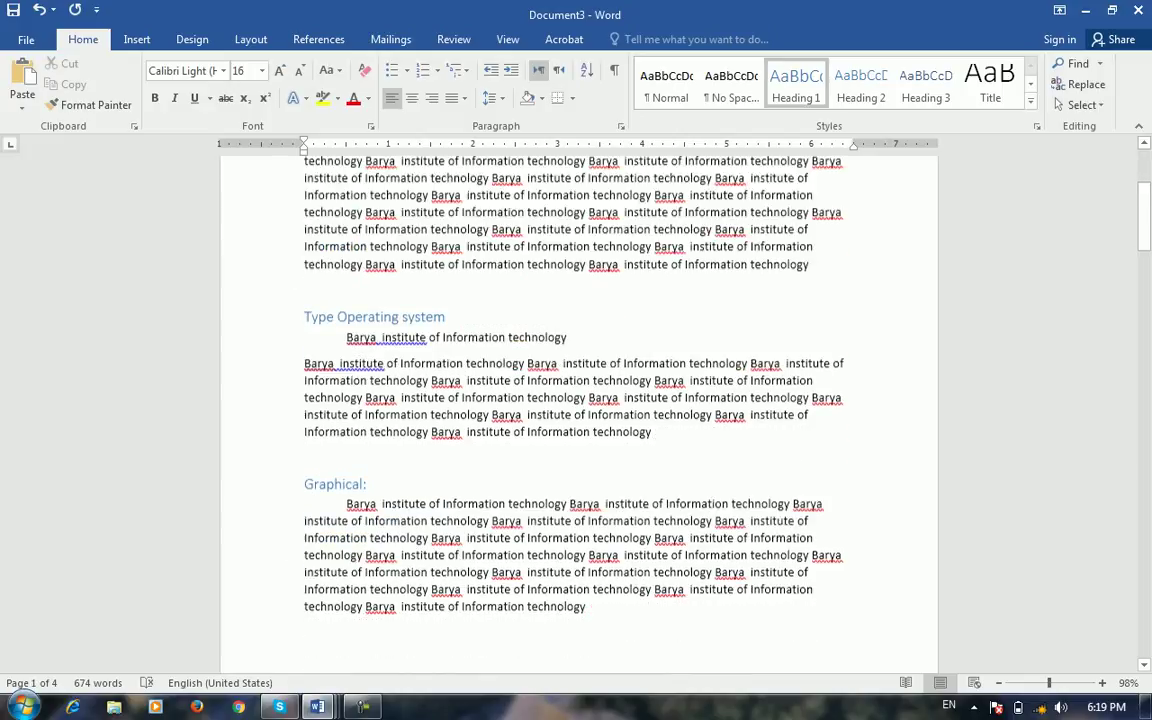
scroll(578, 400, "up", 6)
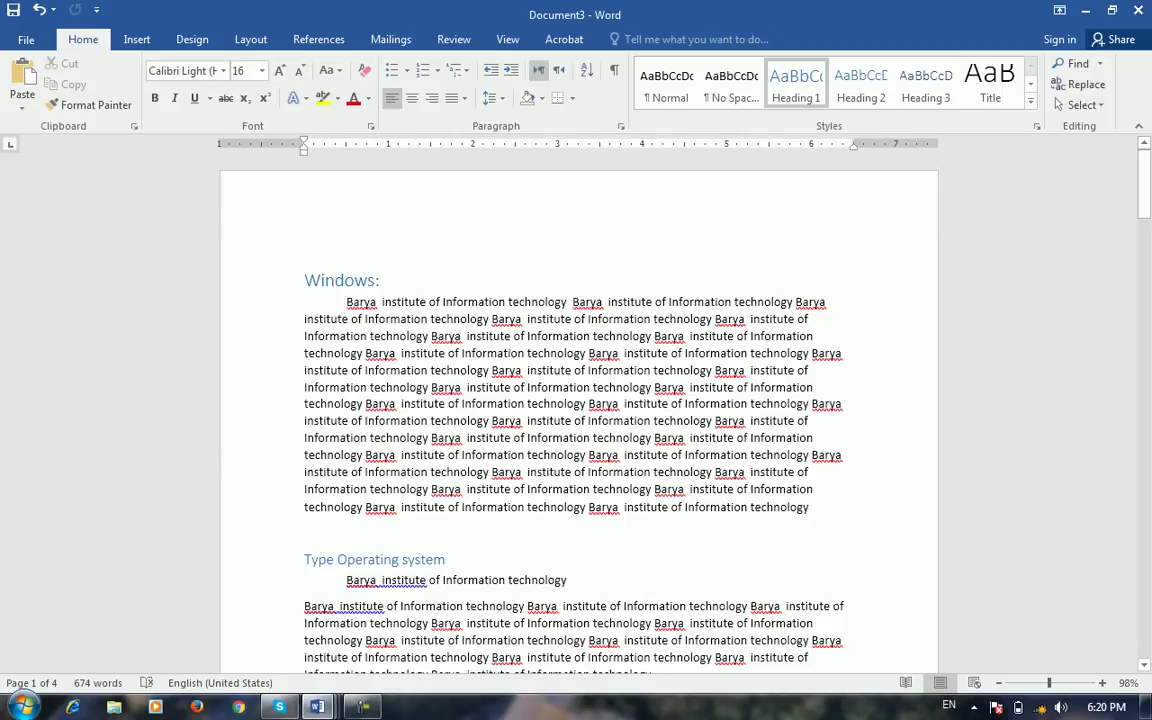
left_click(380, 281)
left_click(305, 281)
key("Return")
key("Up")
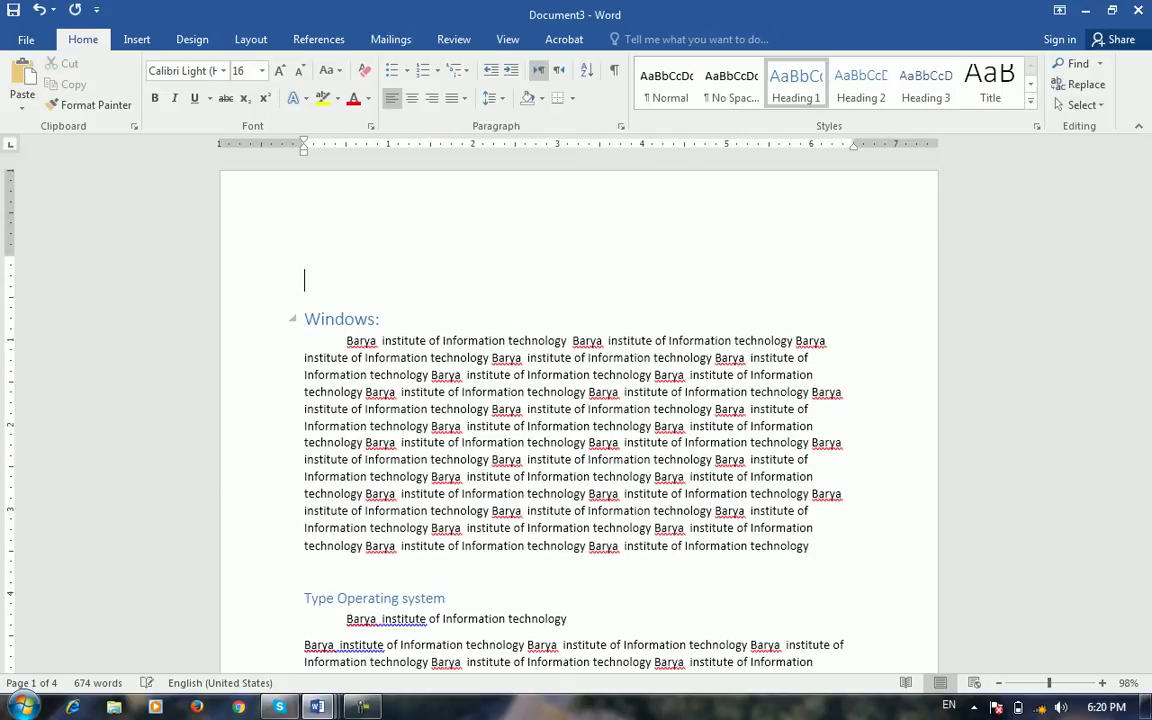
key("ctrl+Return")
Open the Custom Table of Contents settings with the insertion point at the start of the blank first page.
scroll(578, 413, "up", 10)
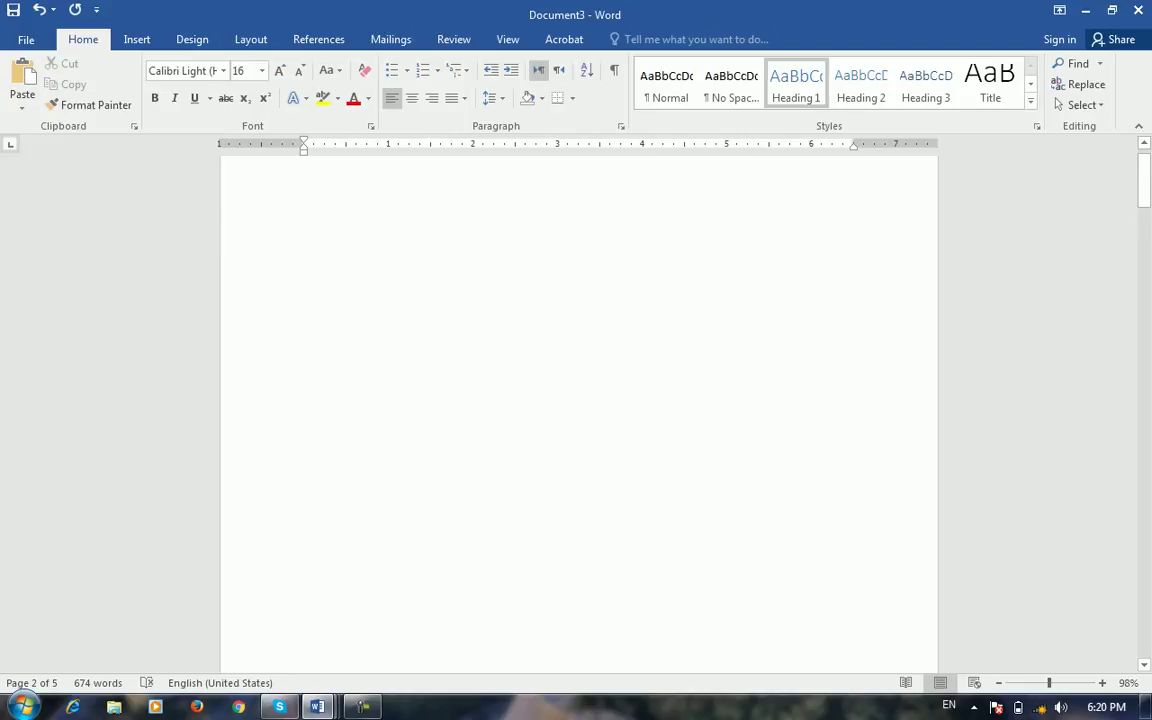
scroll(578, 413, "down", 13)
scroll(578, 413, "up", 13)
left_click(304, 268)
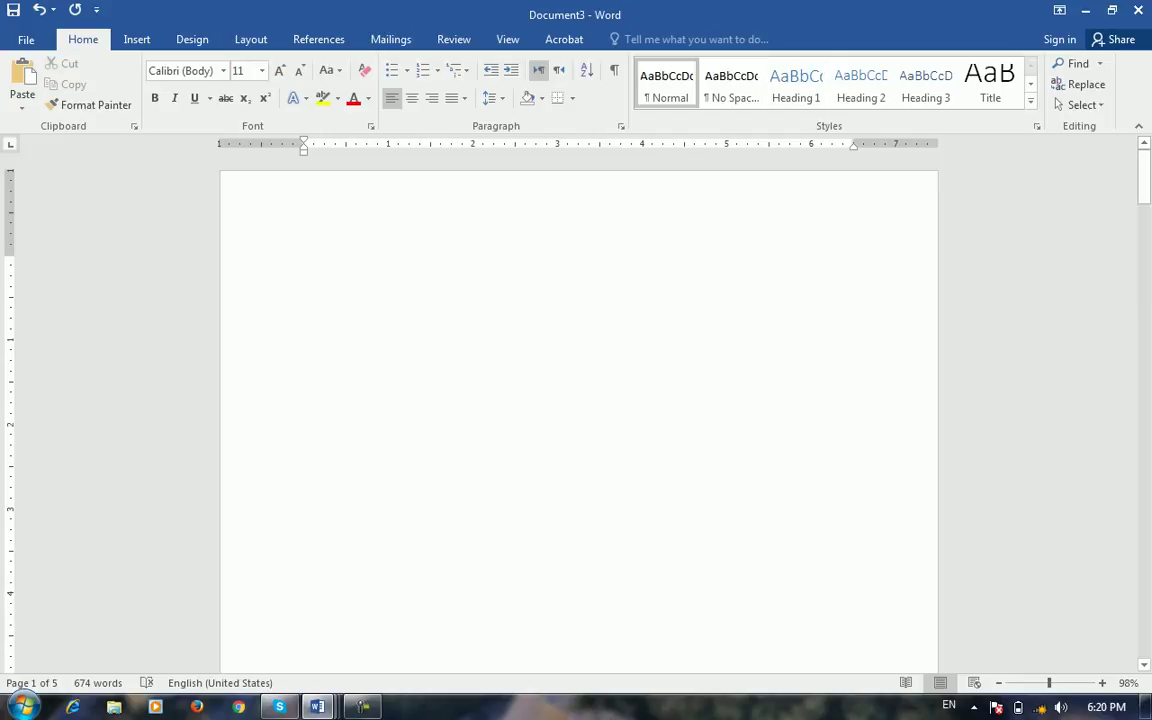
scroll(579, 420, "down", 15)
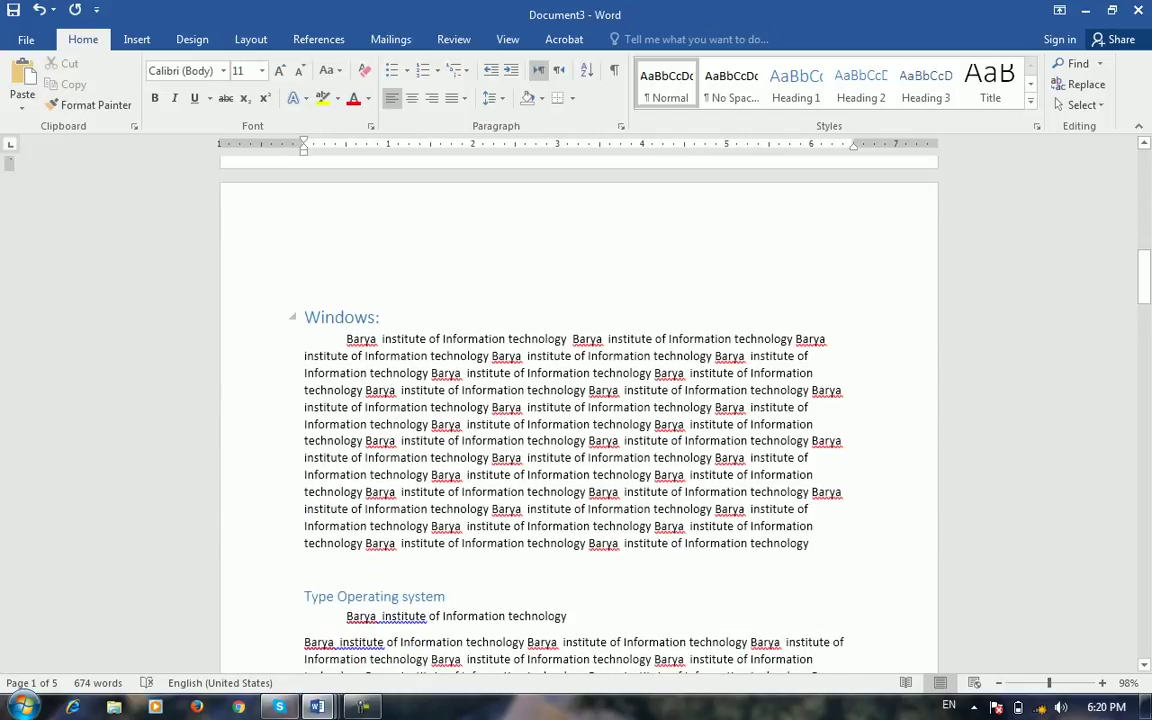
scroll(579, 420, "up", 15)
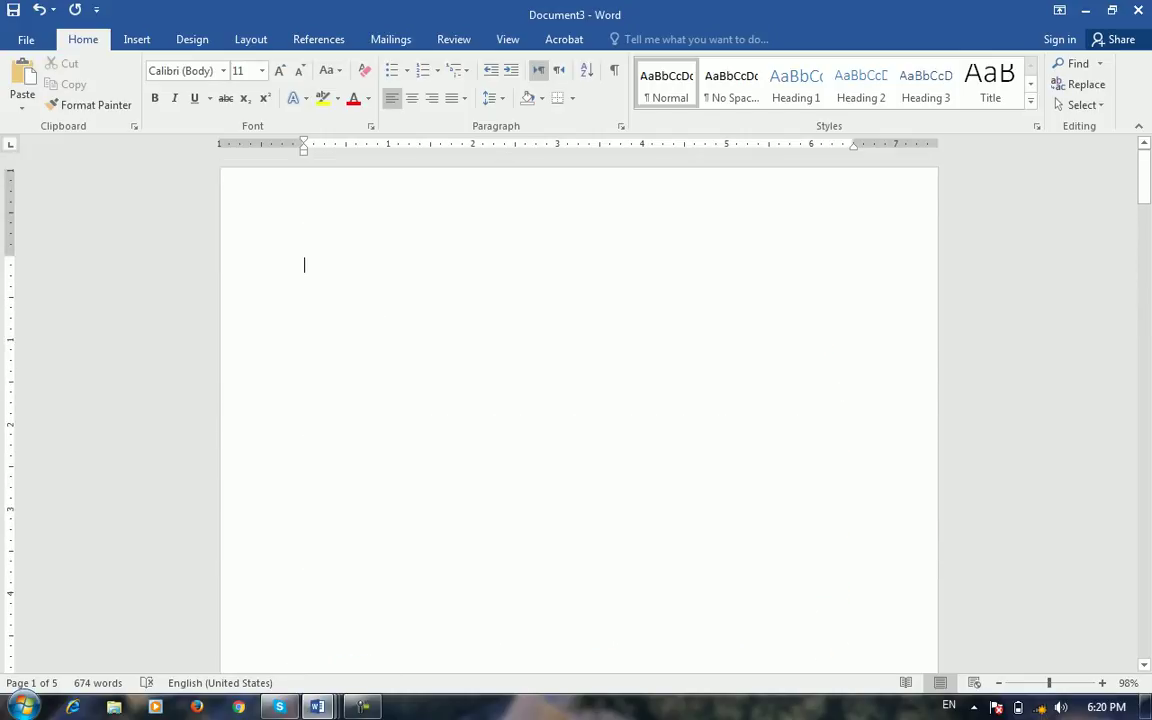
left_click(319, 39)
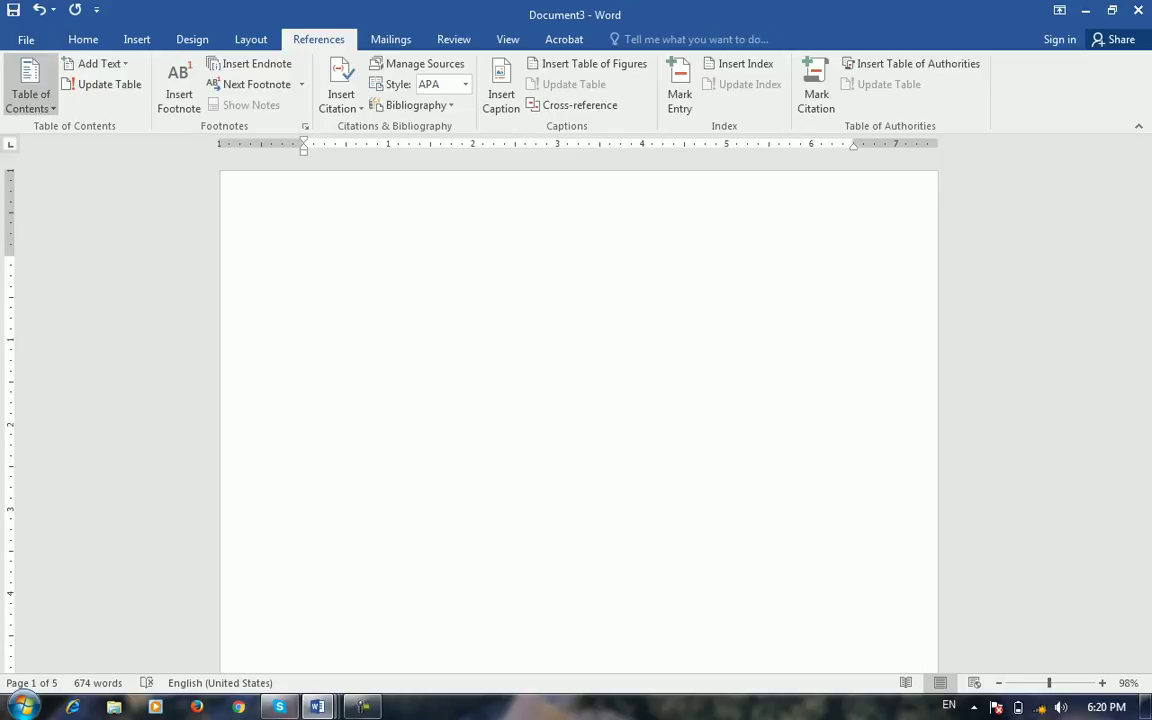
left_click(30, 85)
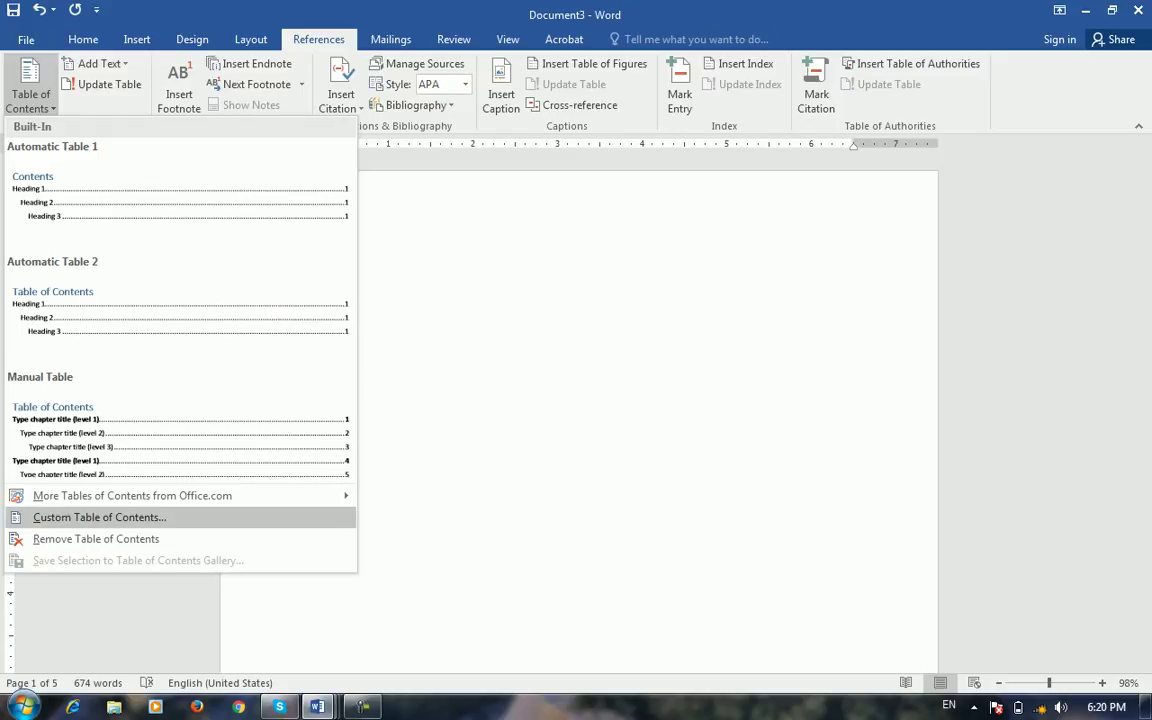
left_click(99, 517)
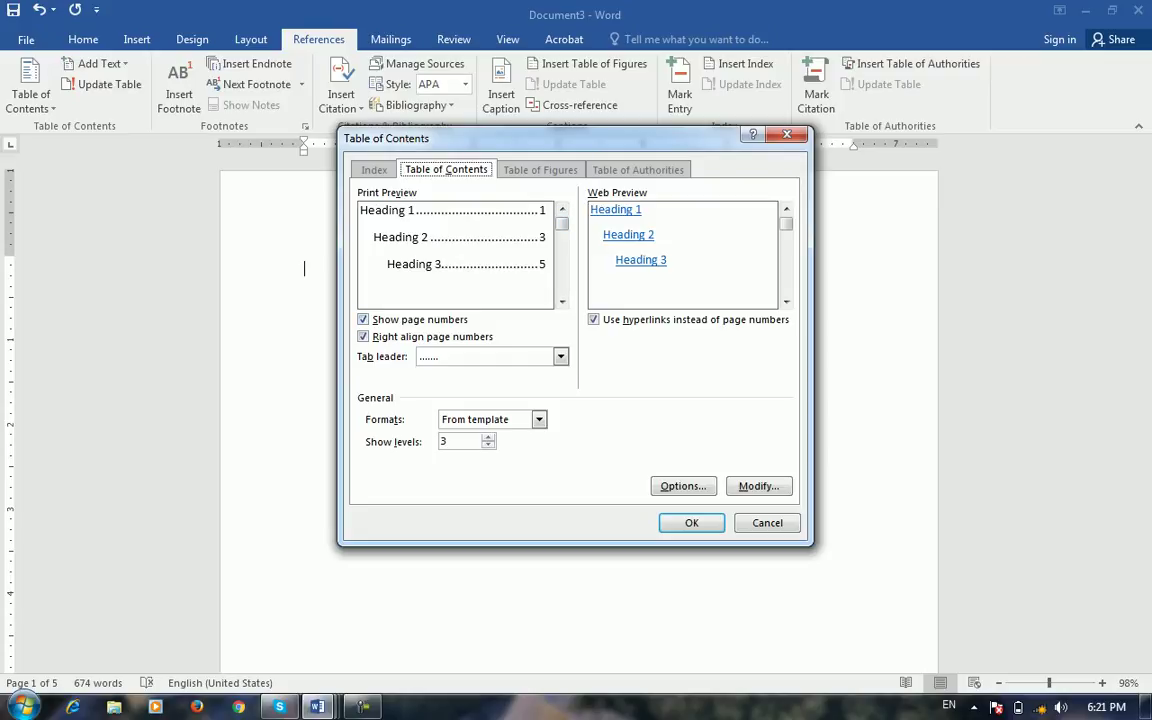
Turn the page numbers and their right alignment off and back on, one after the other, to compare the table of contents preview.
left_click(363, 319)
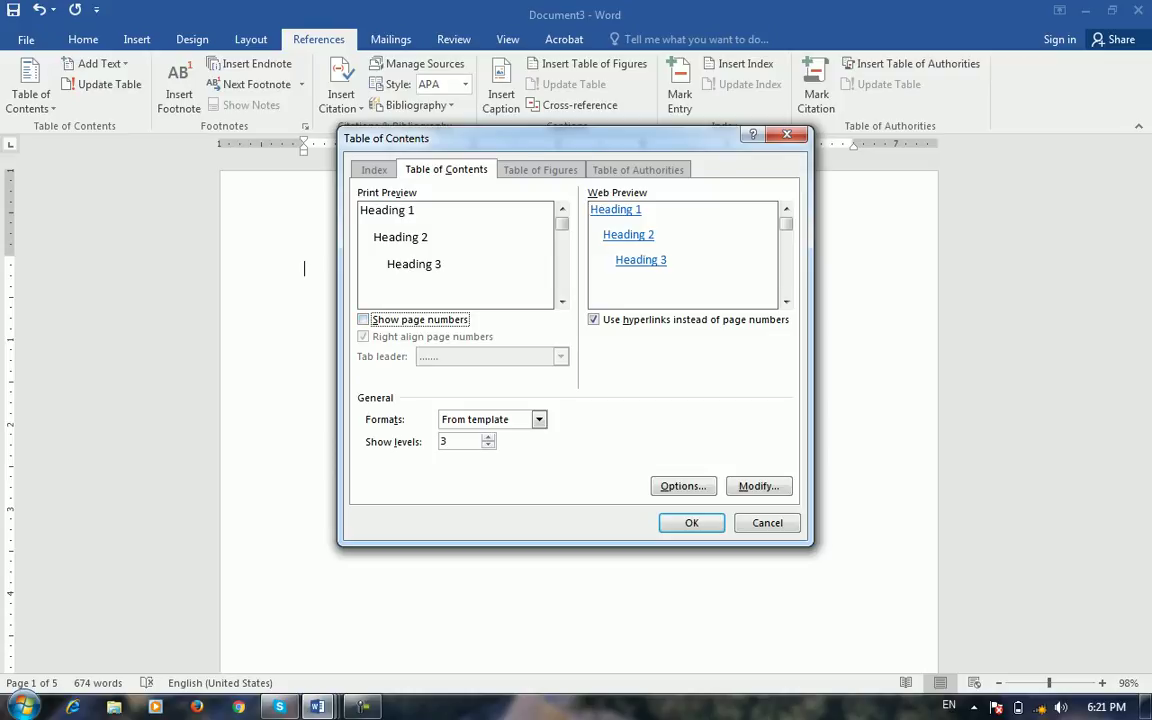
key("alt+s")
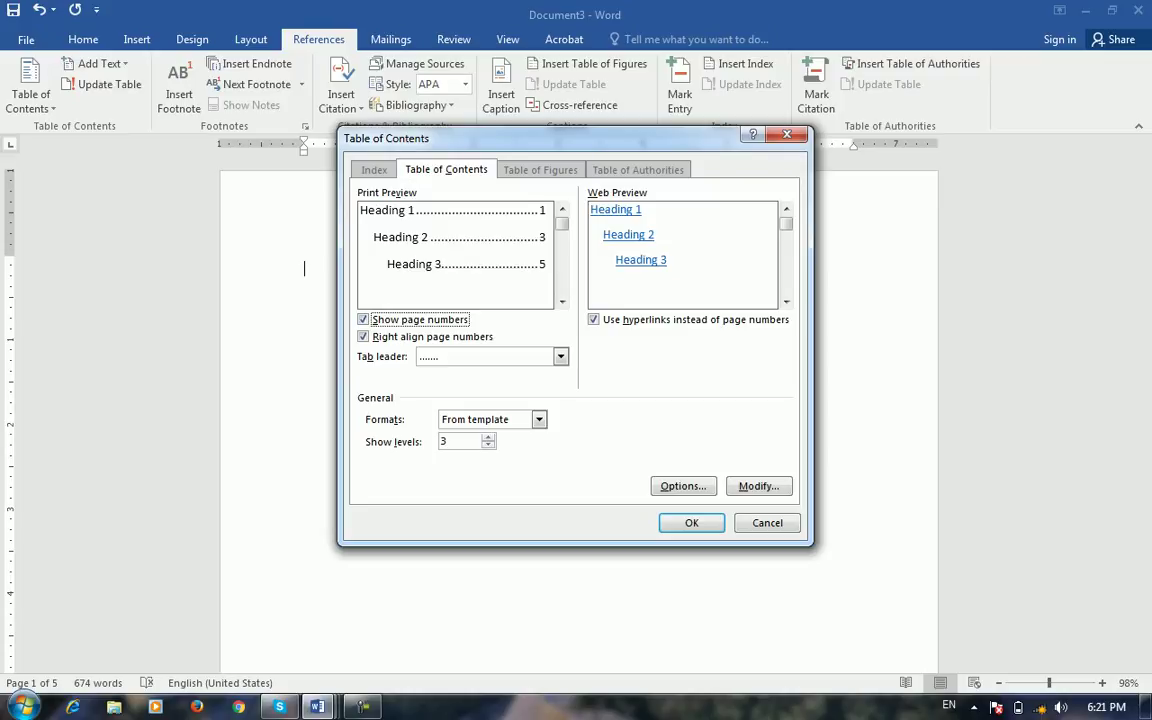
key("alt+r")
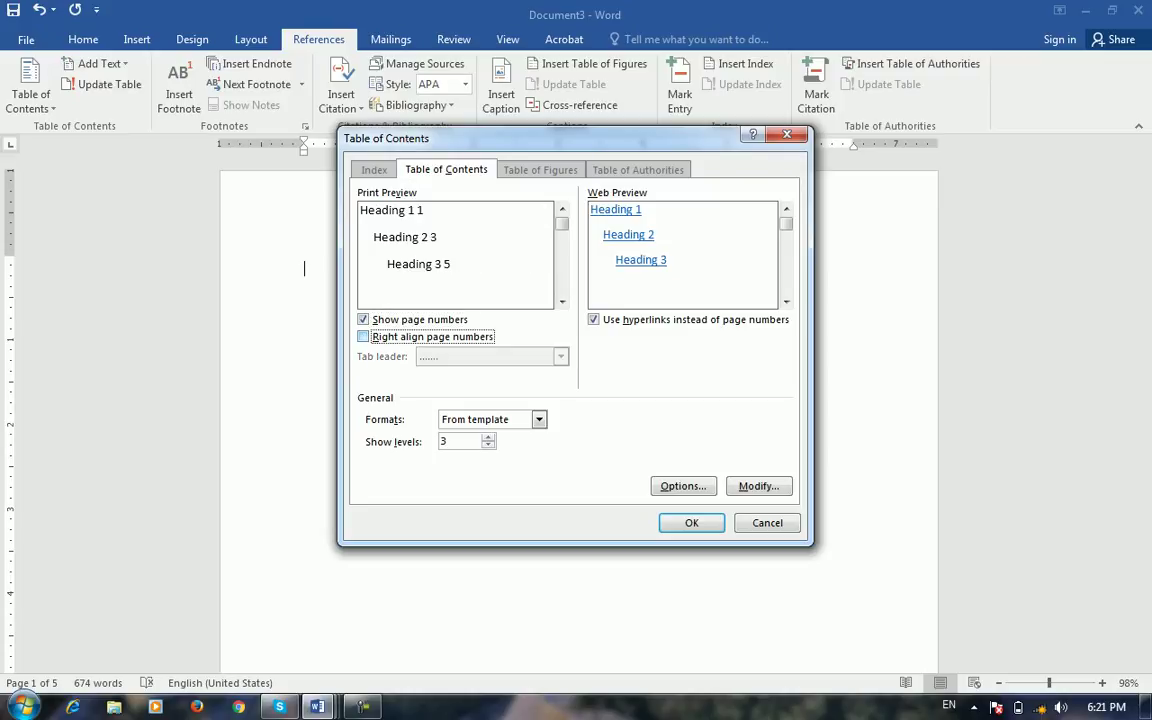
key("alt+r")
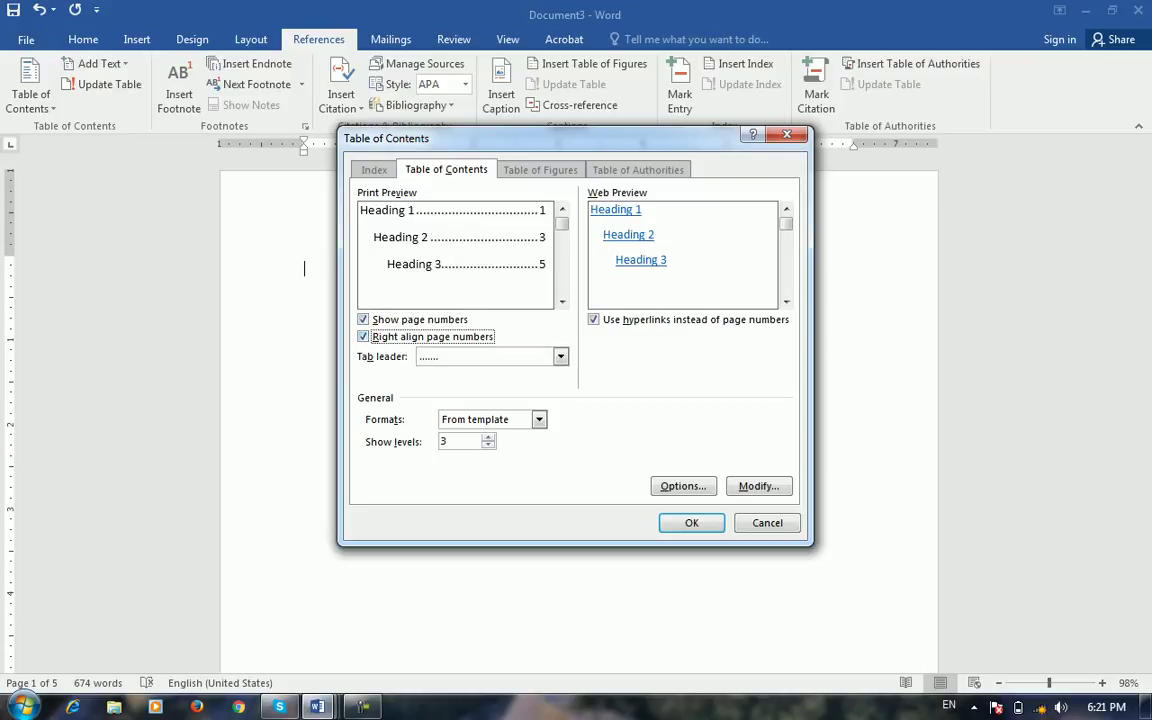
Try the dashed tab leader for the table of contents and switch it to the solid underscore line.
left_click(561, 356)
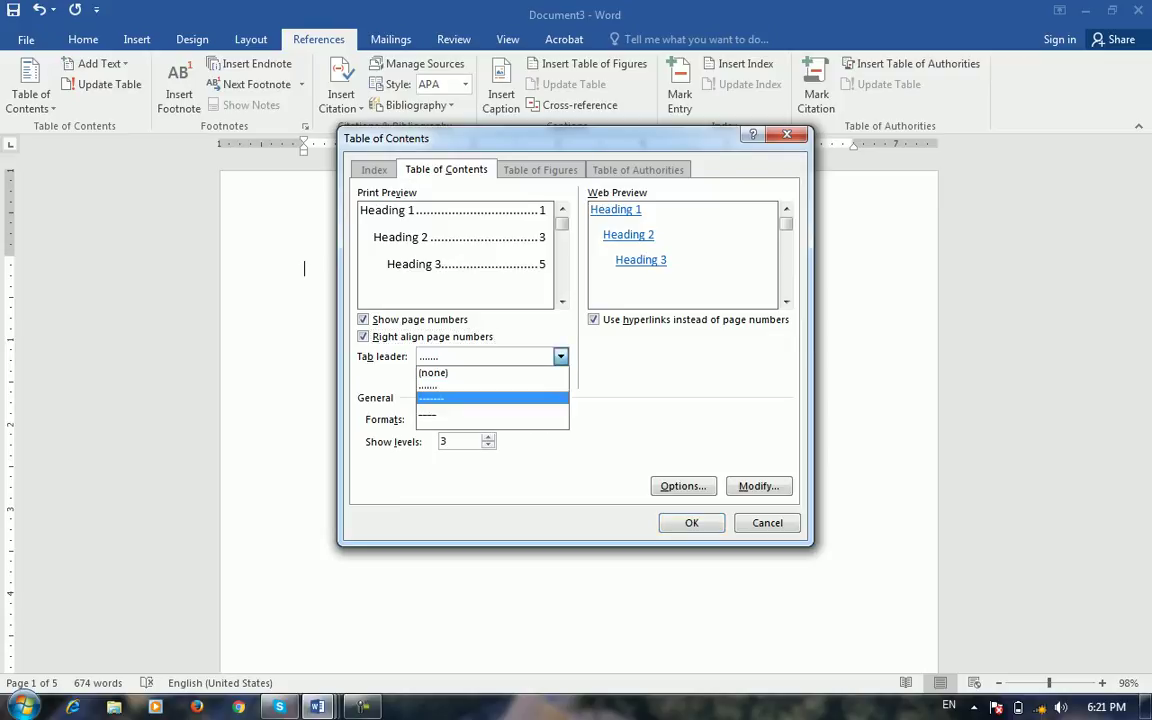
left_click(484, 398)
key("alt+Down")
key("Down")
key("Return")
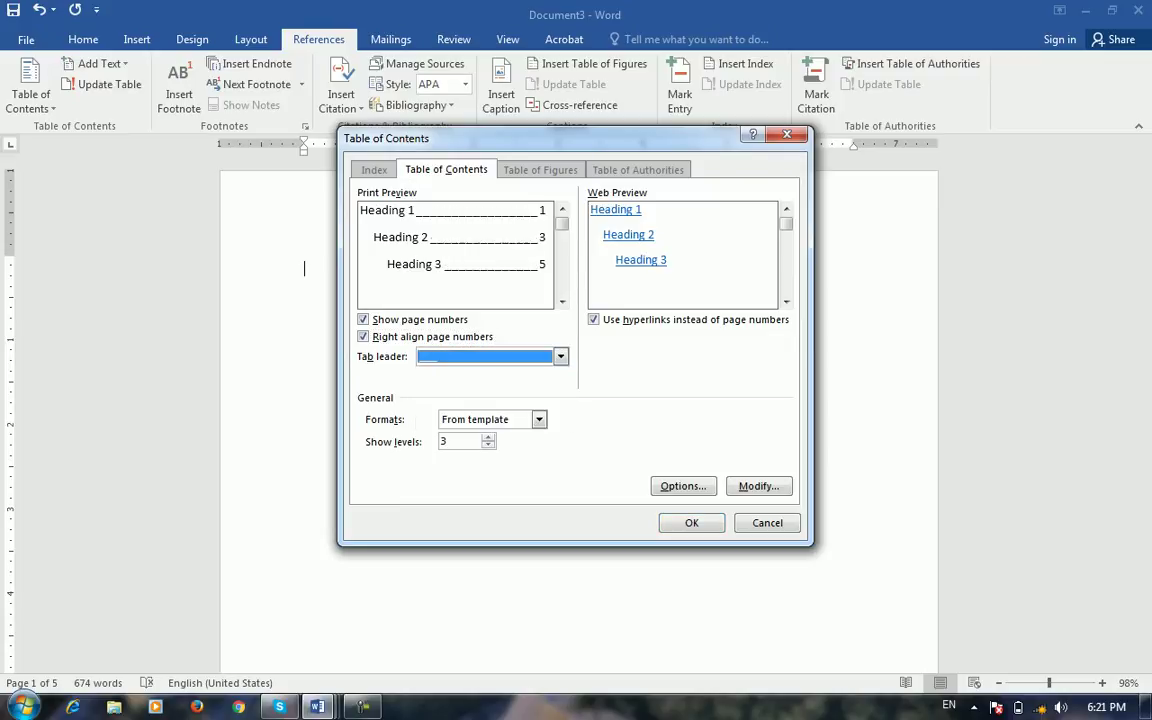
Try the table of contents without a tab leader and switch it to the dotted leader.
key("alt+Down")
key("Up")
key("Up")
key("Up")
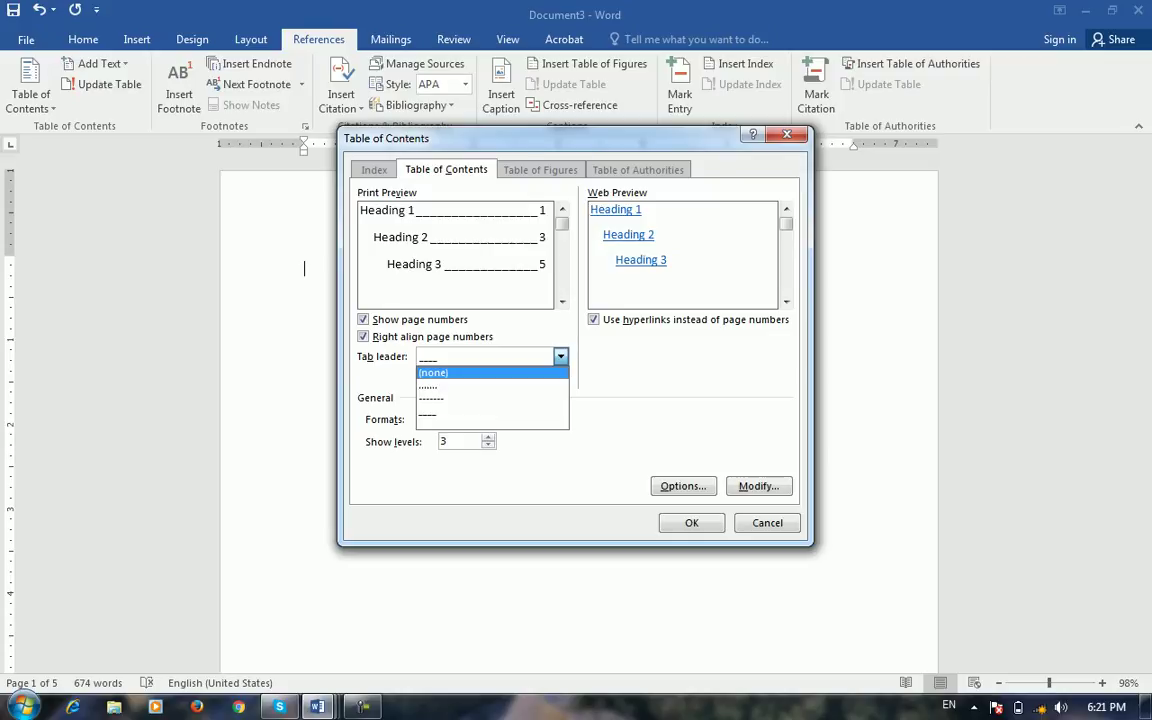
key("Return")
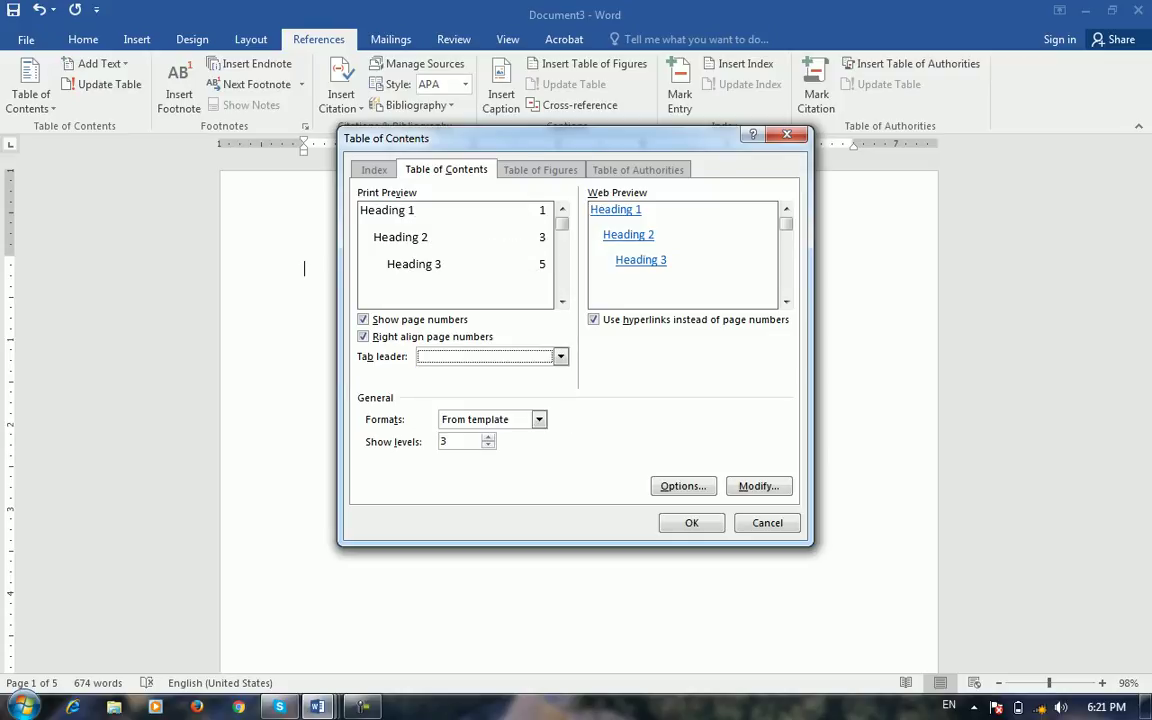
key("alt+Down")
key("Down")
key("Return")
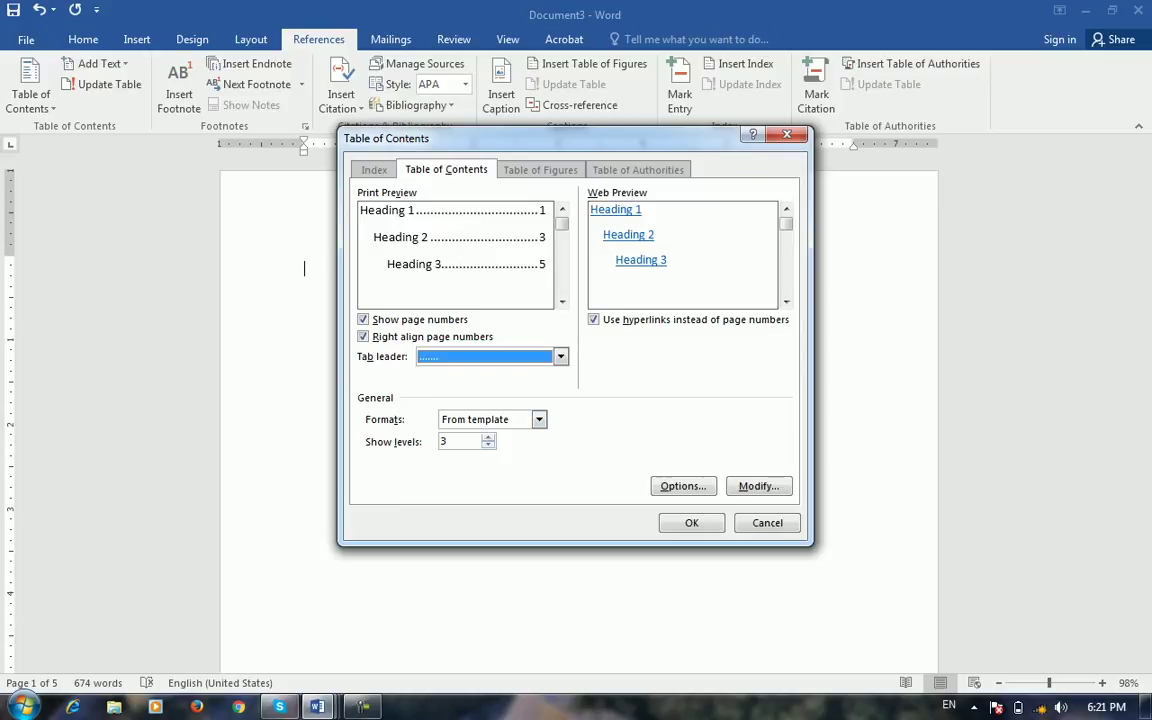
Try the Classic, Distinctive and Fancy formats for the table of contents and return to From template.
key("Tab")
key("alt+Down")
key("Down")
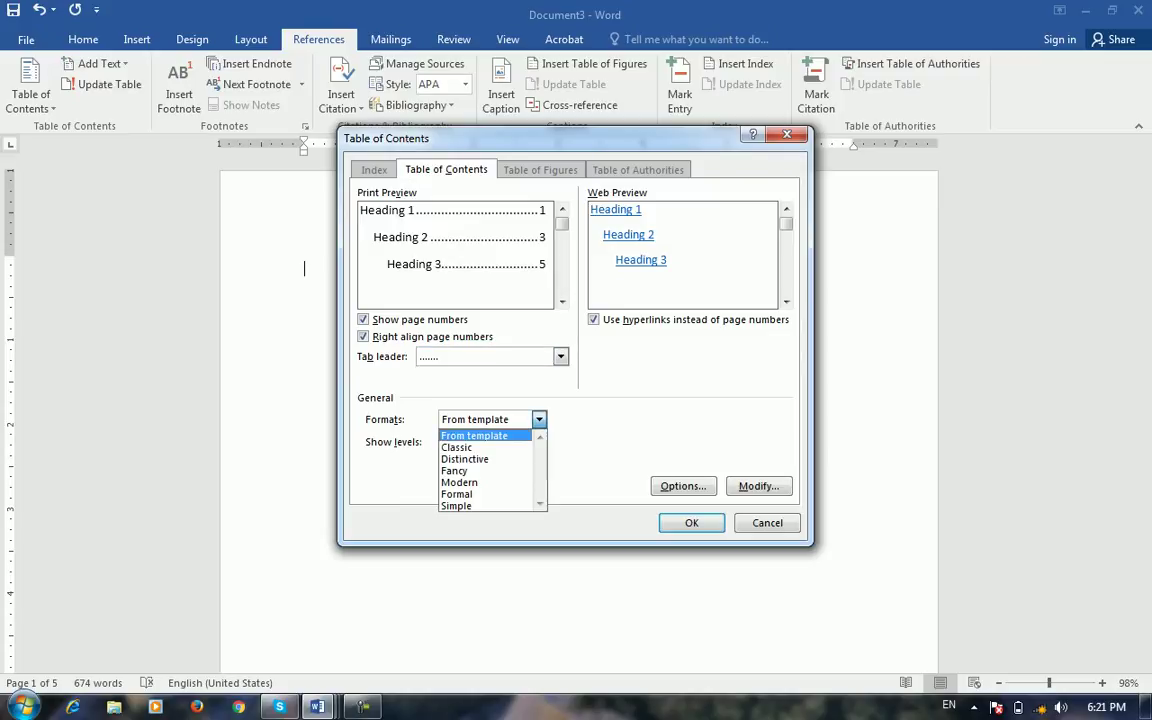
key("Return")
key("alt+Down")
key("Down")
key("Return")
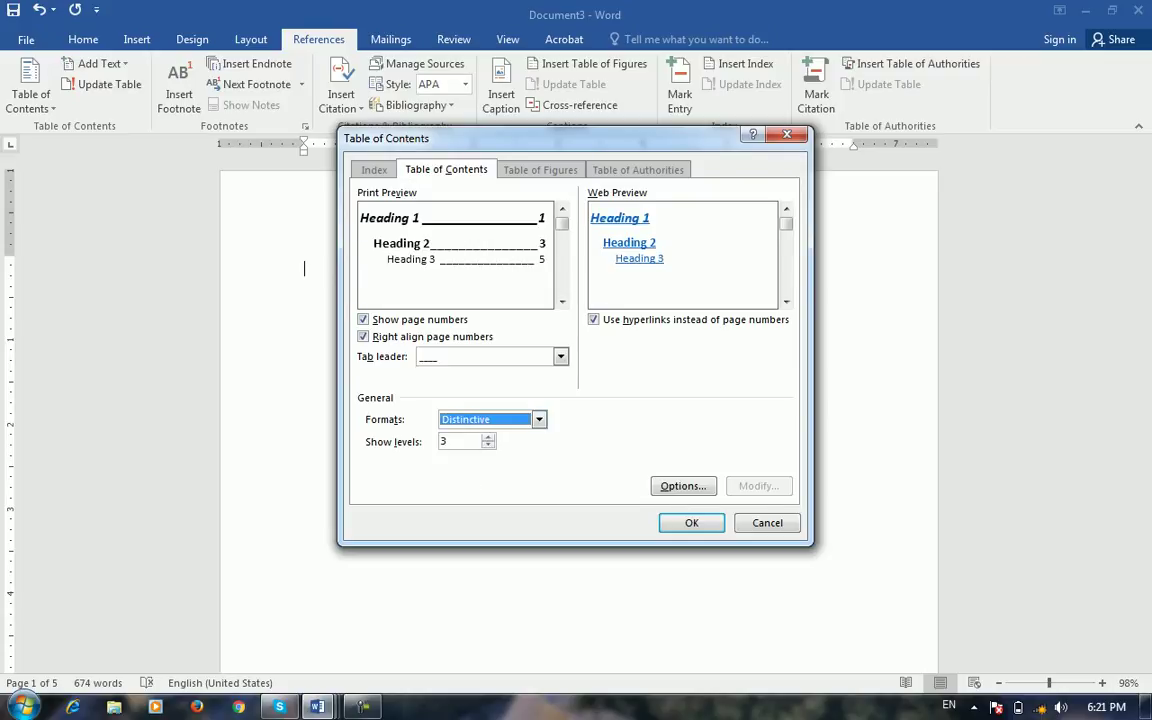
key("alt+Down")
key("Down")
key("Return")
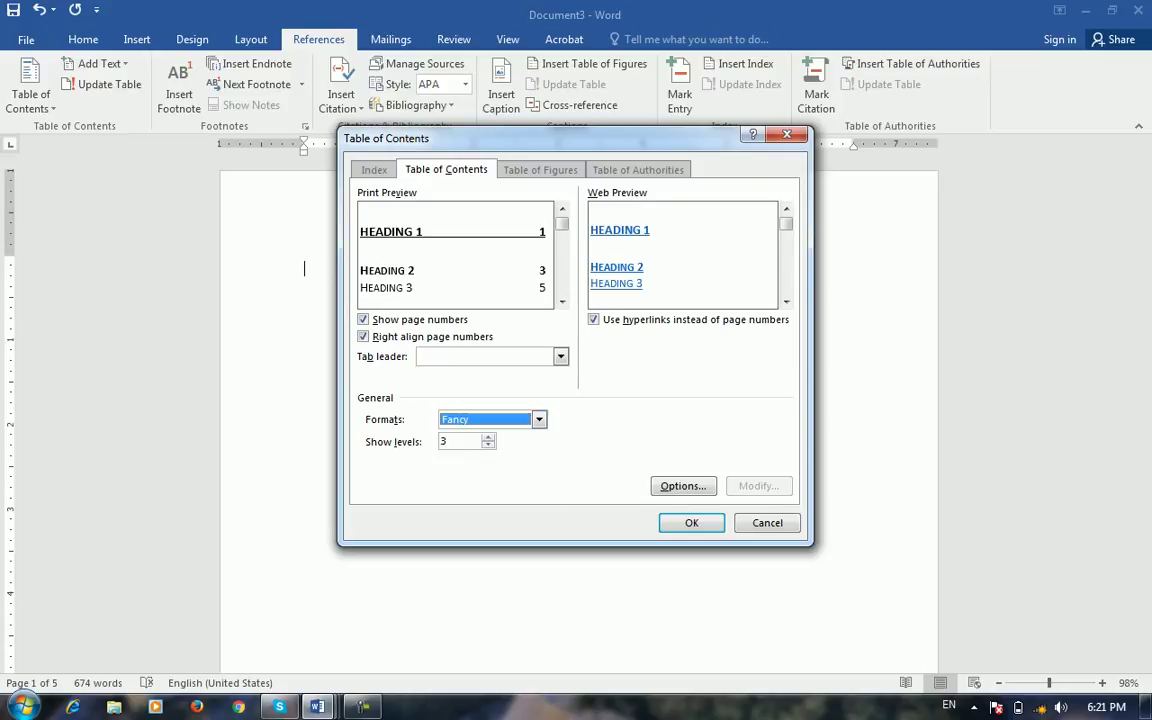
key("alt+Down")
key("Home")
key("Return")
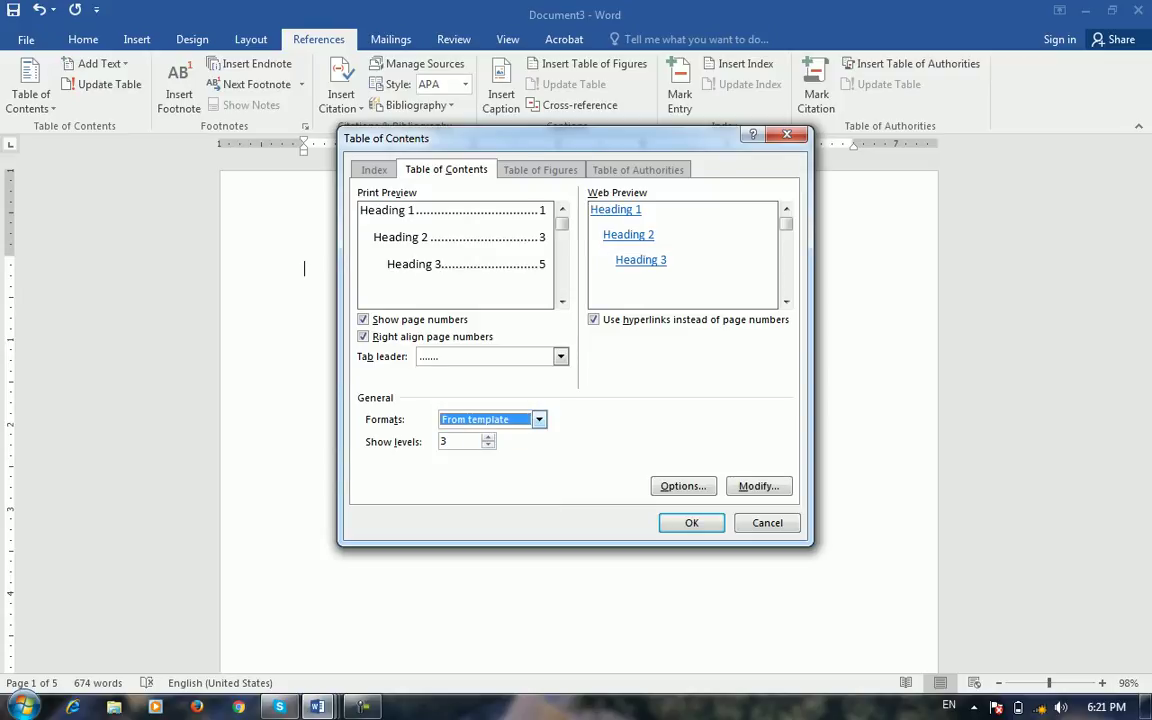
Set the table of contents to show 3 levels and insert it on the blank first page.
key("Tab")
type("4")
key("Down")
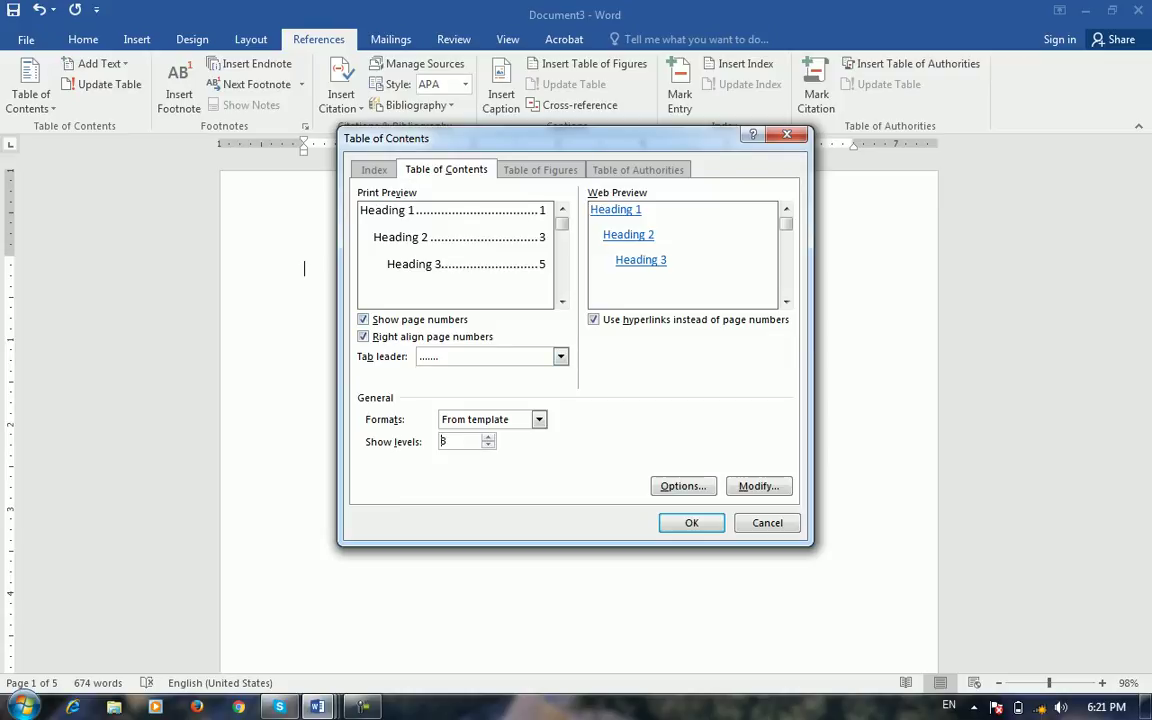
key("Return")
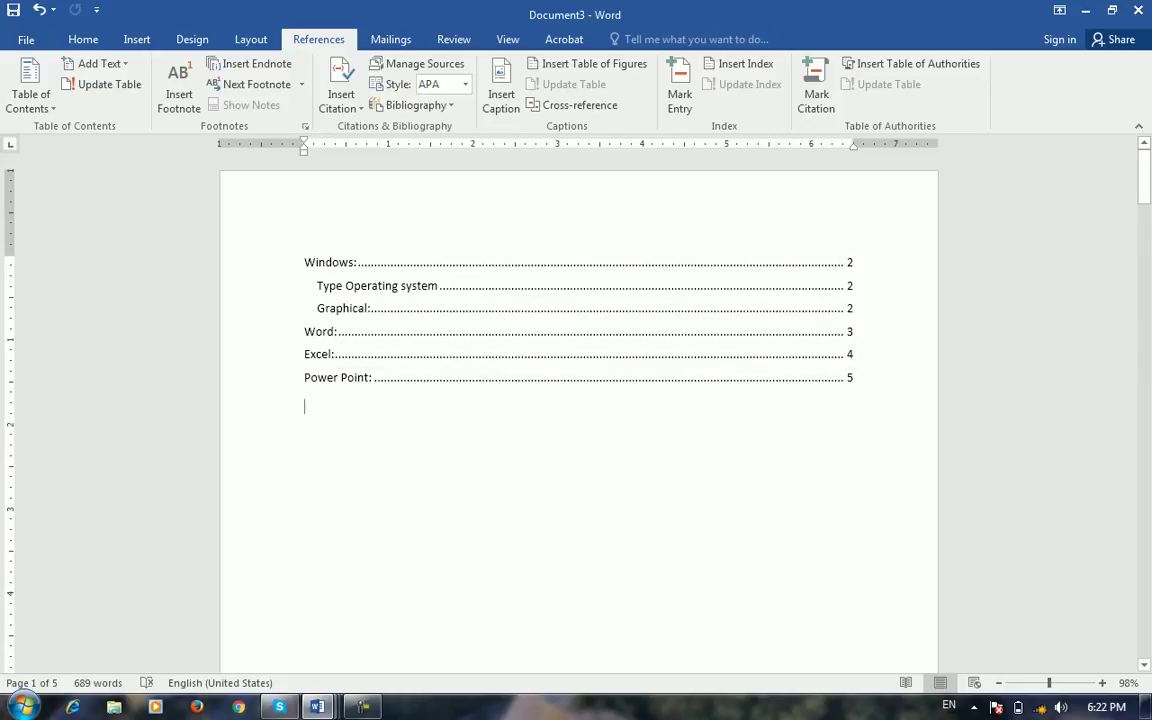
Examine the document's pages to compare their headings with the entries and page numbers in the table of contents.
scroll(578, 413, "down", 3)
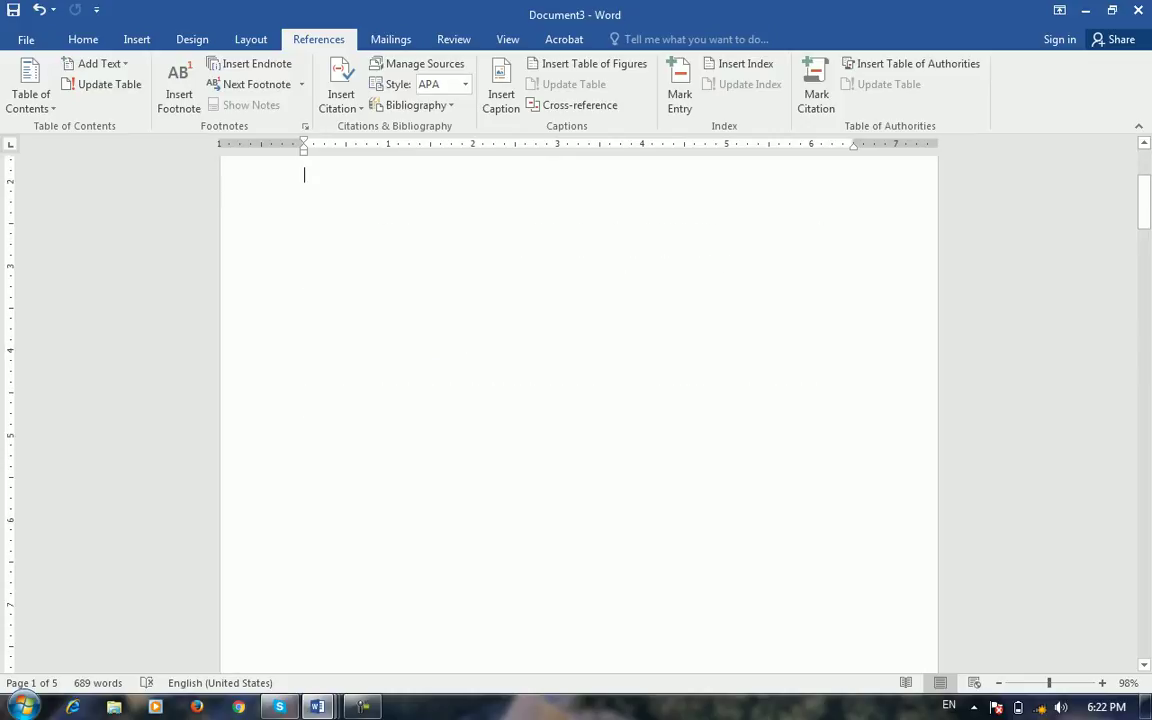
scroll(578, 413, "down", 5)
scroll(578, 413, "up", 7)
scroll(578, 400, "up", 1)
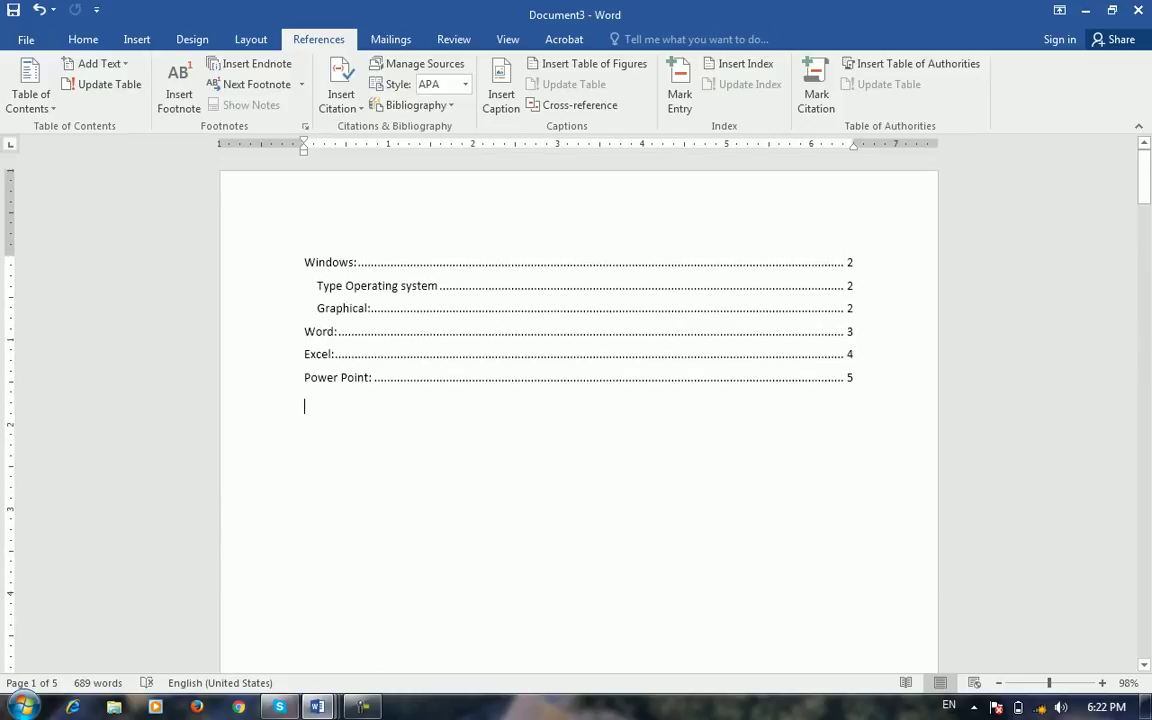
scroll(578, 400, "down", 15)
scroll(578, 400, "down", 6)
scroll(578, 400, "up", 14)
scroll(578, 400, "up", 8)
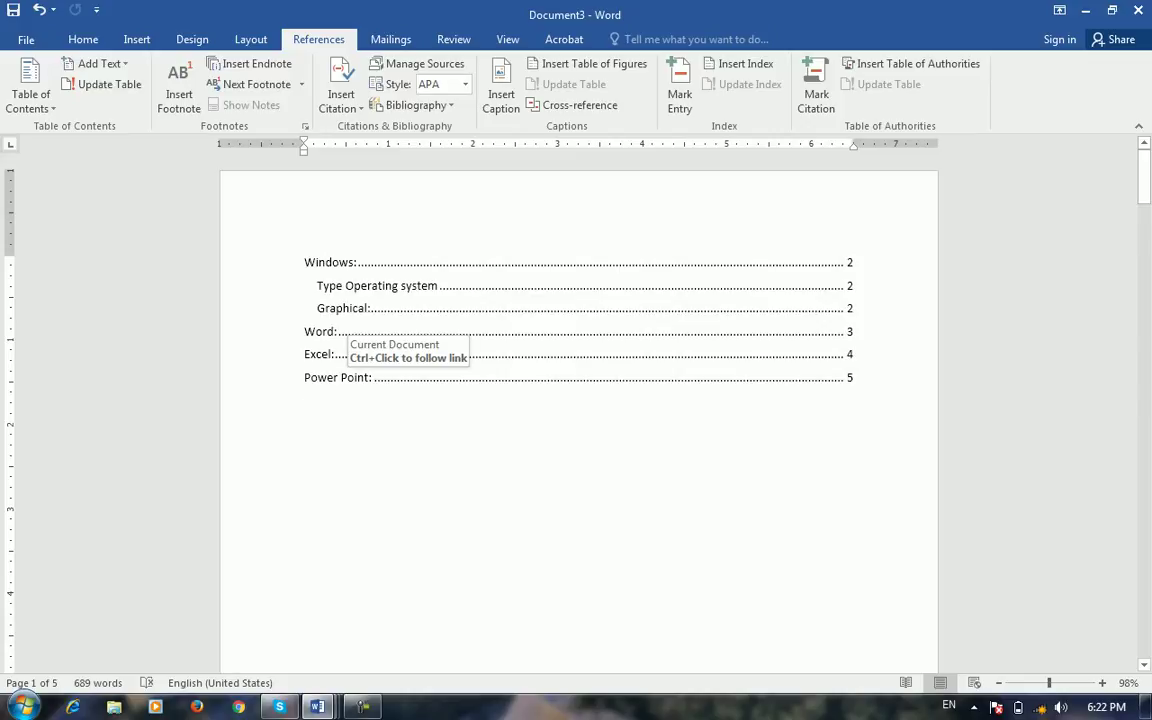
Follow the "Power Point:" link in the table of contents and insert a page break before that heading.
left_click(338, 377, "ctrl")
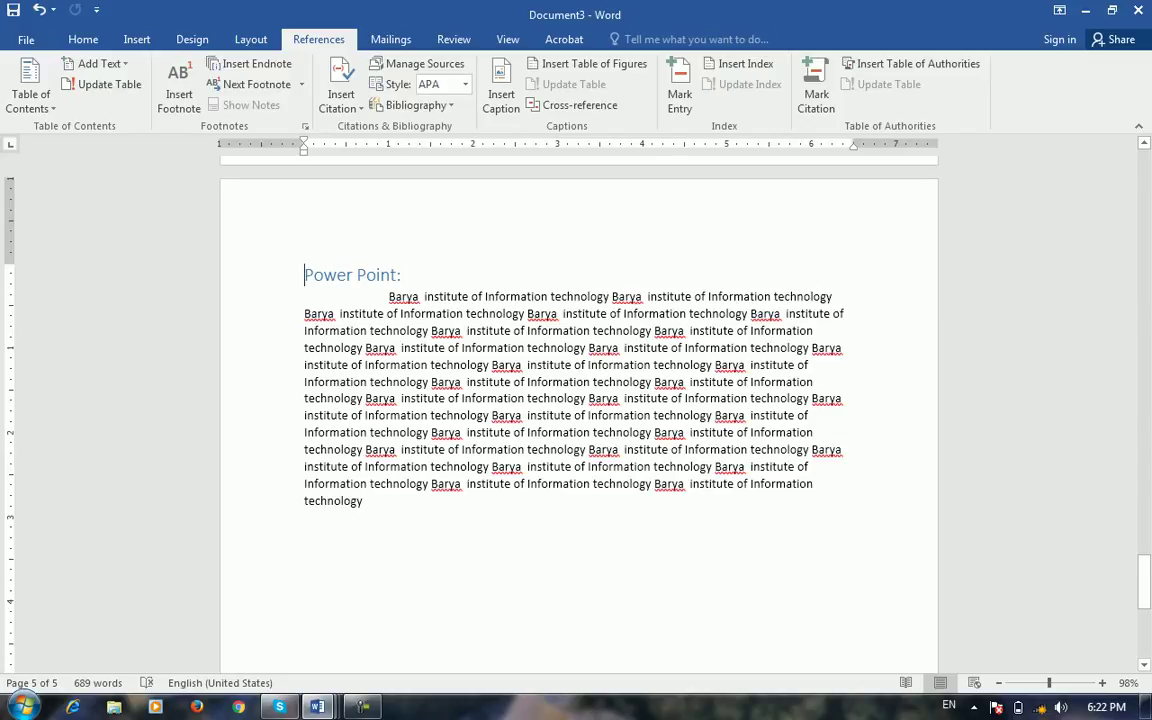
left_click_drag(1143, 582, 1143, 176)
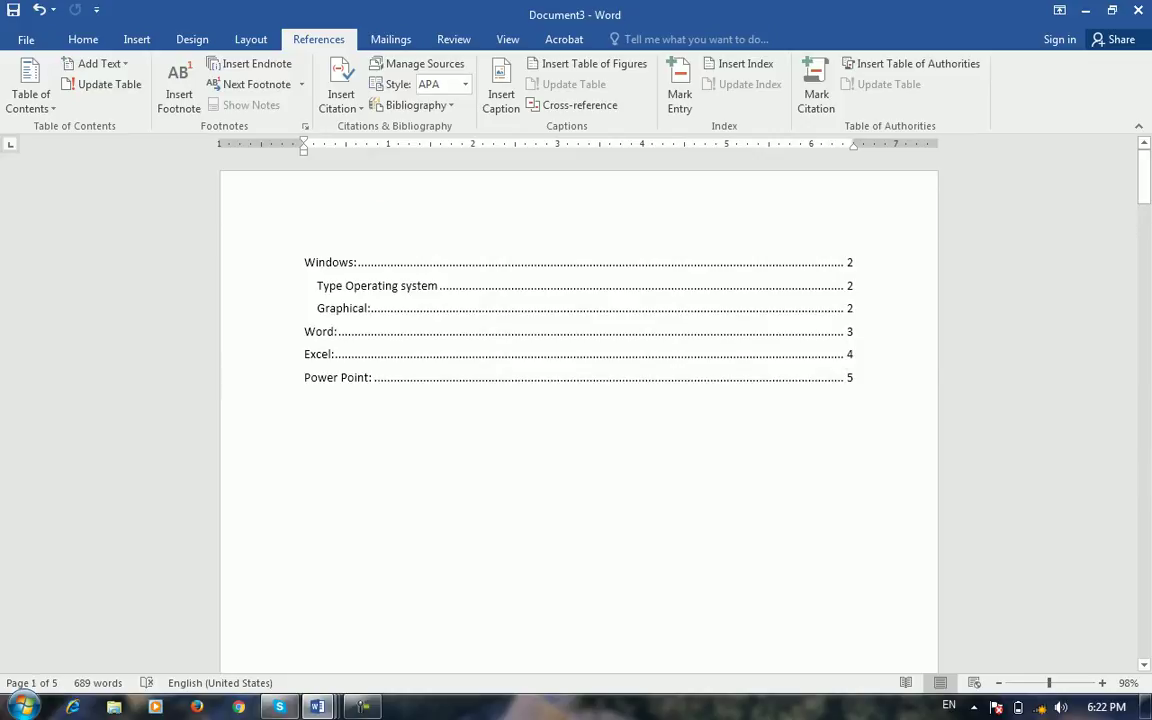
left_click_drag(1144, 178, 1144, 554)
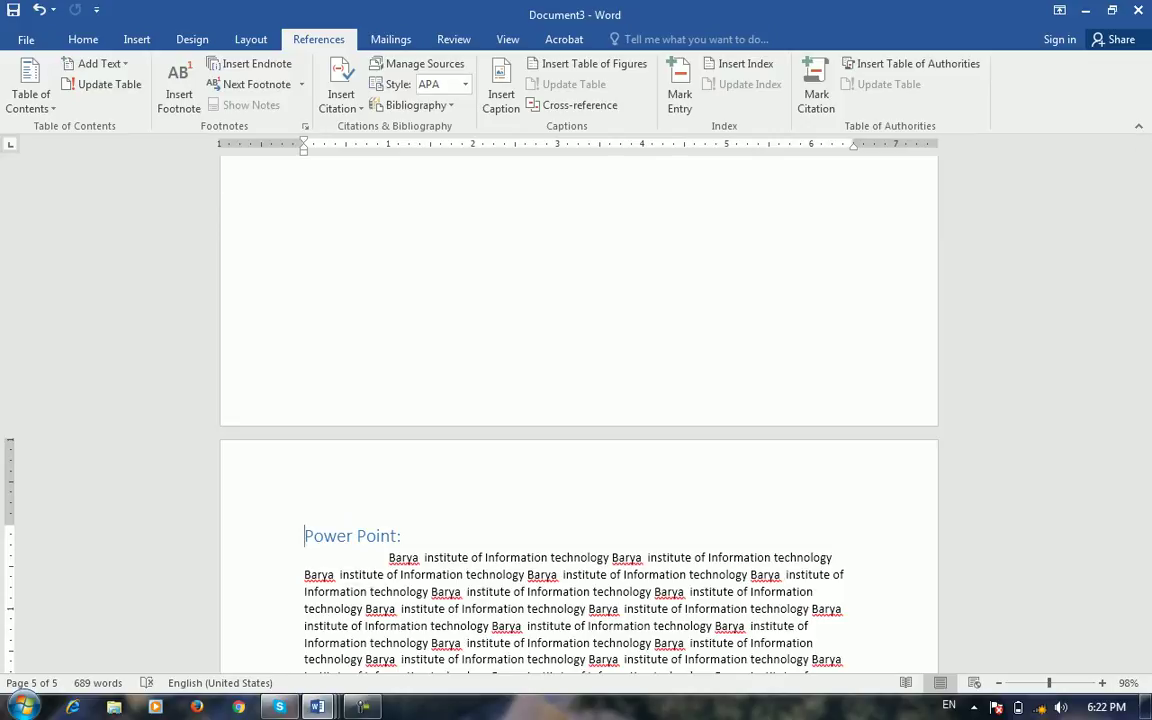
key("ctrl+Return")
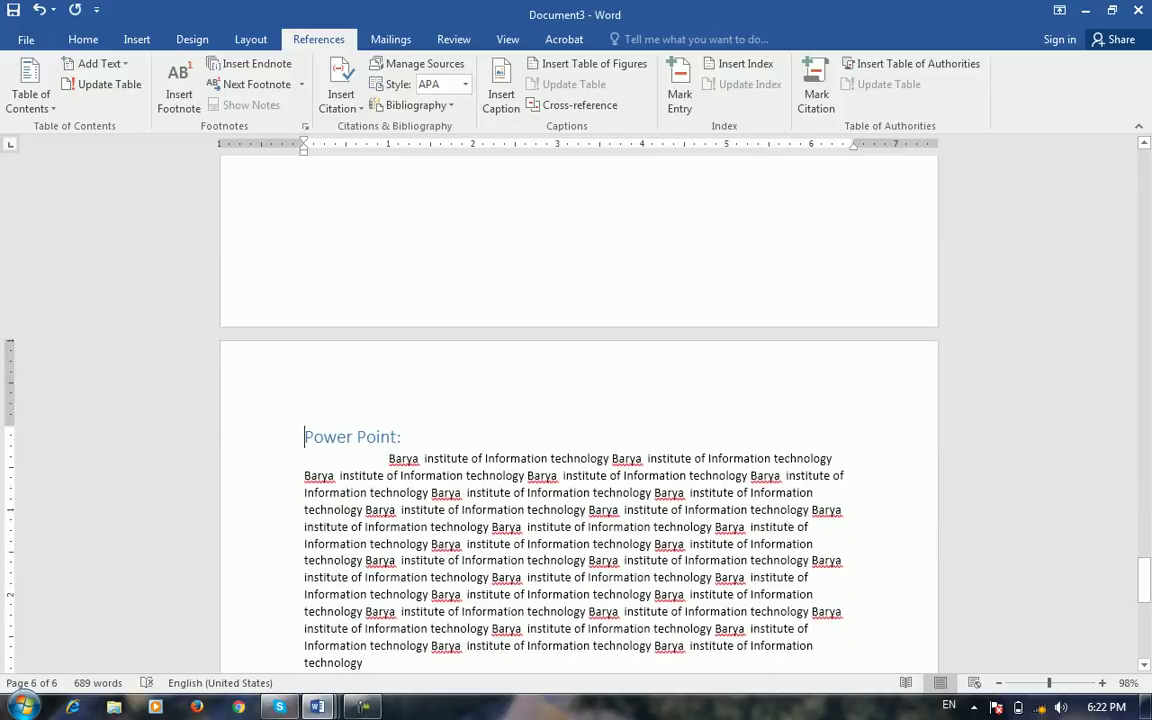
Enter "Access:" on the new blank page and fill the paragraph below with repeated copies of "Barya institute of Information technology".
scroll(578, 414, "up", 16)
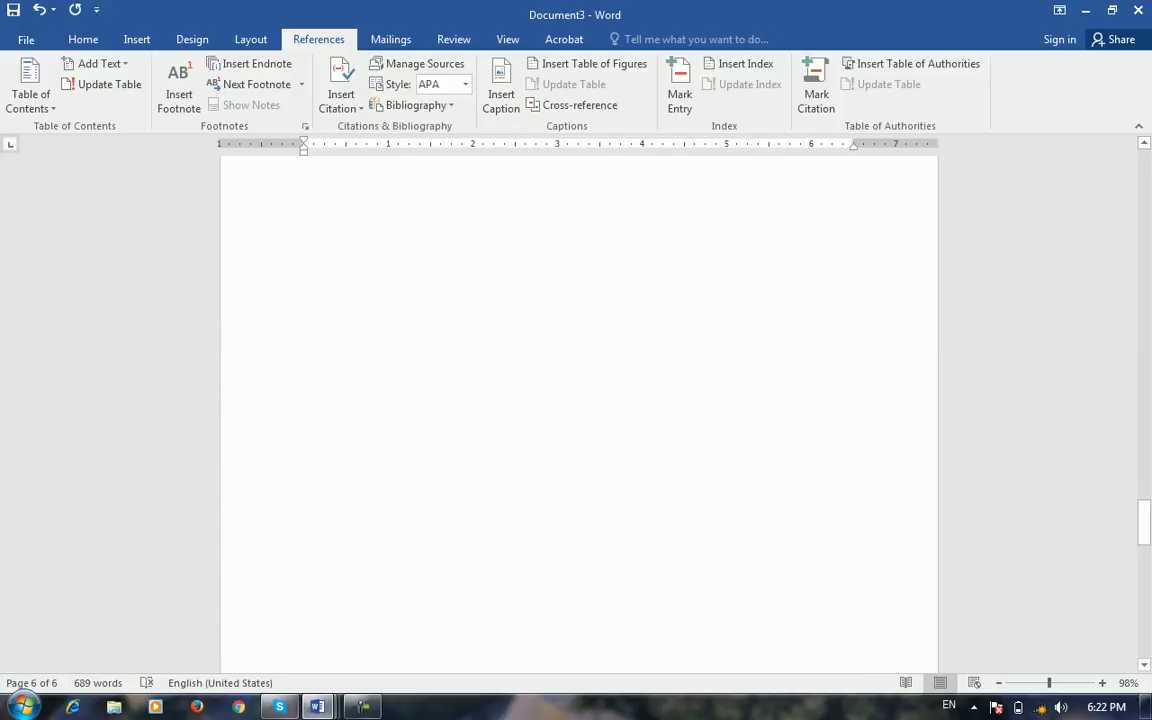
left_click(304, 508)
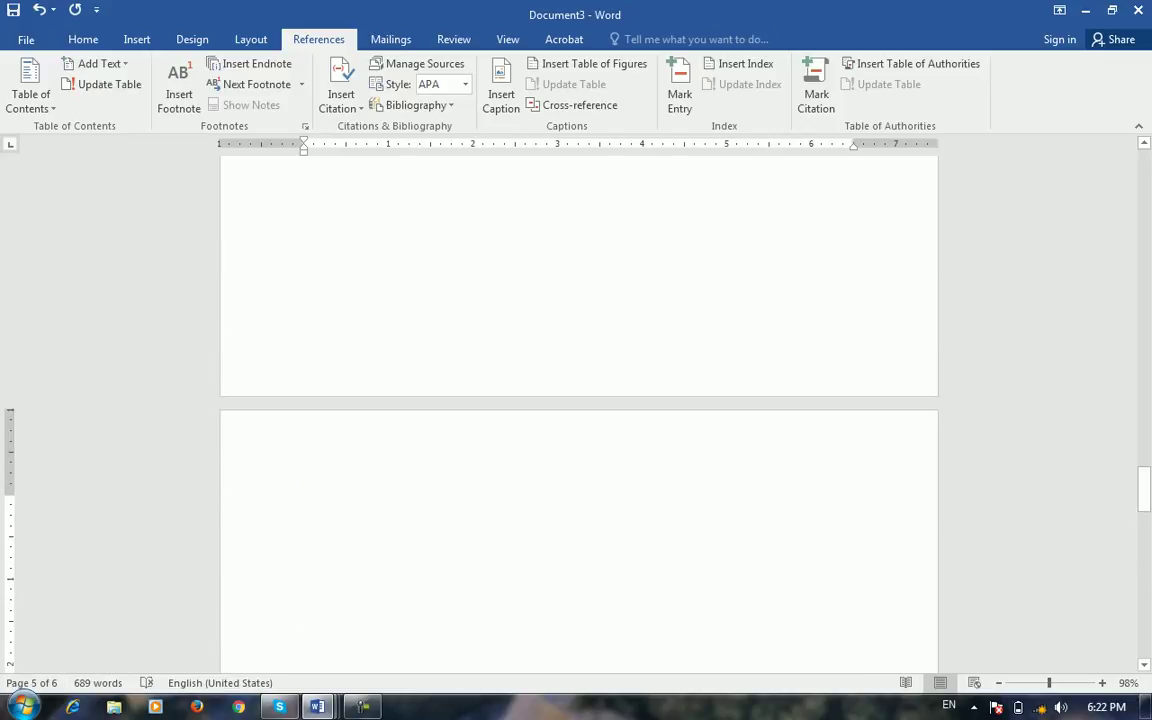
type("Access:")
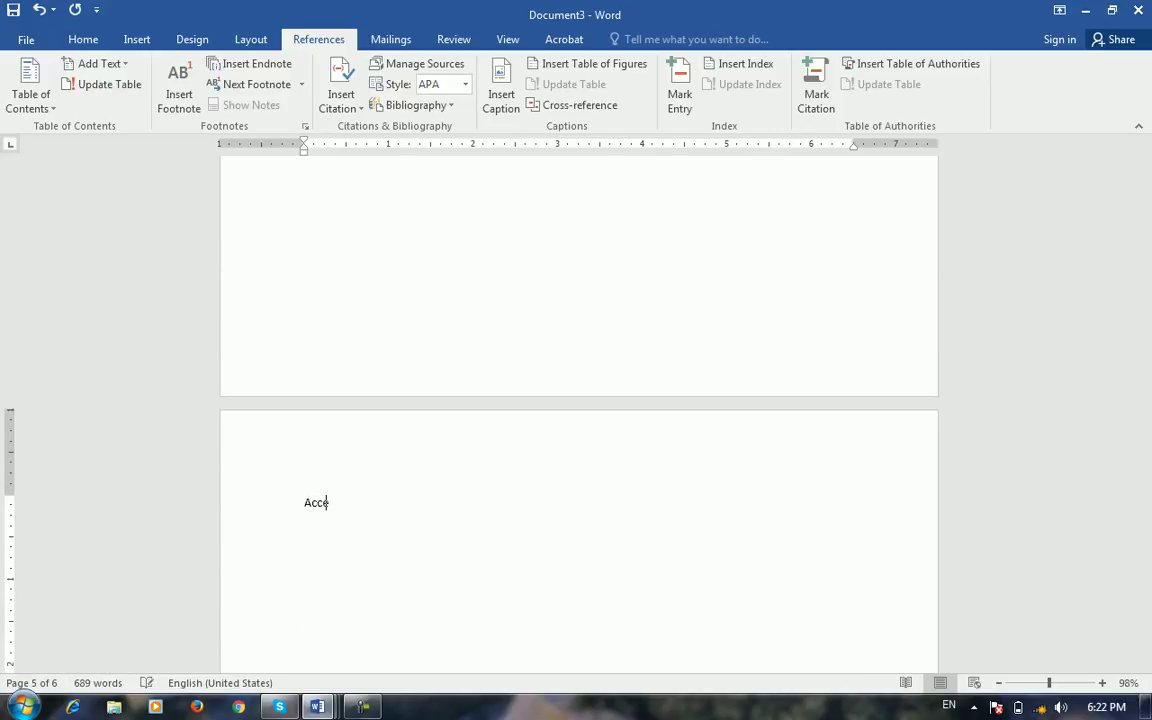
key("Return")
key("ctrl+v")
key("ctrl+v")
key("ctrl+v")
key("ctrl+v")
key("ctrl+v")
key("ctrl+v")
key("ctrl+v")
key("ctrl+v")
key("ctrl+v")
key("ctrl+v")
key("ctrl+v")
key("ctrl+v")
key("ctrl+v")
key("ctrl+v")
key("ctrl+v")
key("ctrl+v")
key("ctrl+v")
key("ctrl+v")
key("ctrl+v")
key("ctrl+v")
key("ctrl+v")
Update the entire table of contents on the first page.
scroll(578, 450, "down", 20)
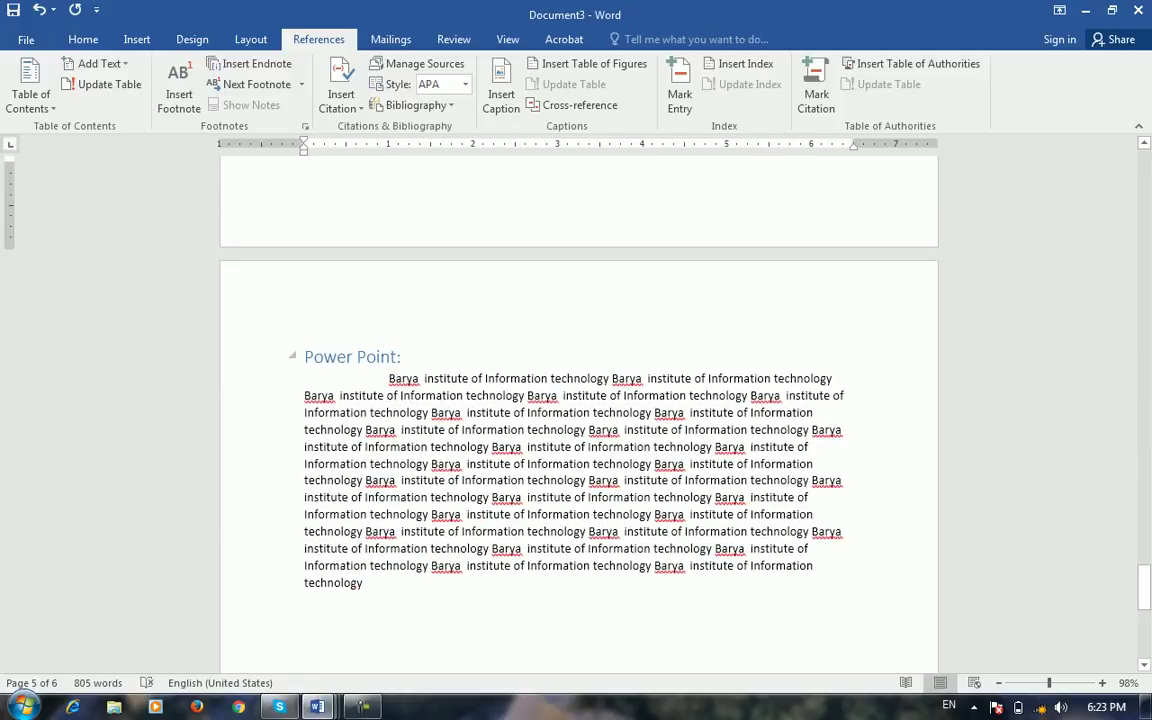
scroll(578, 413, "up", 14)
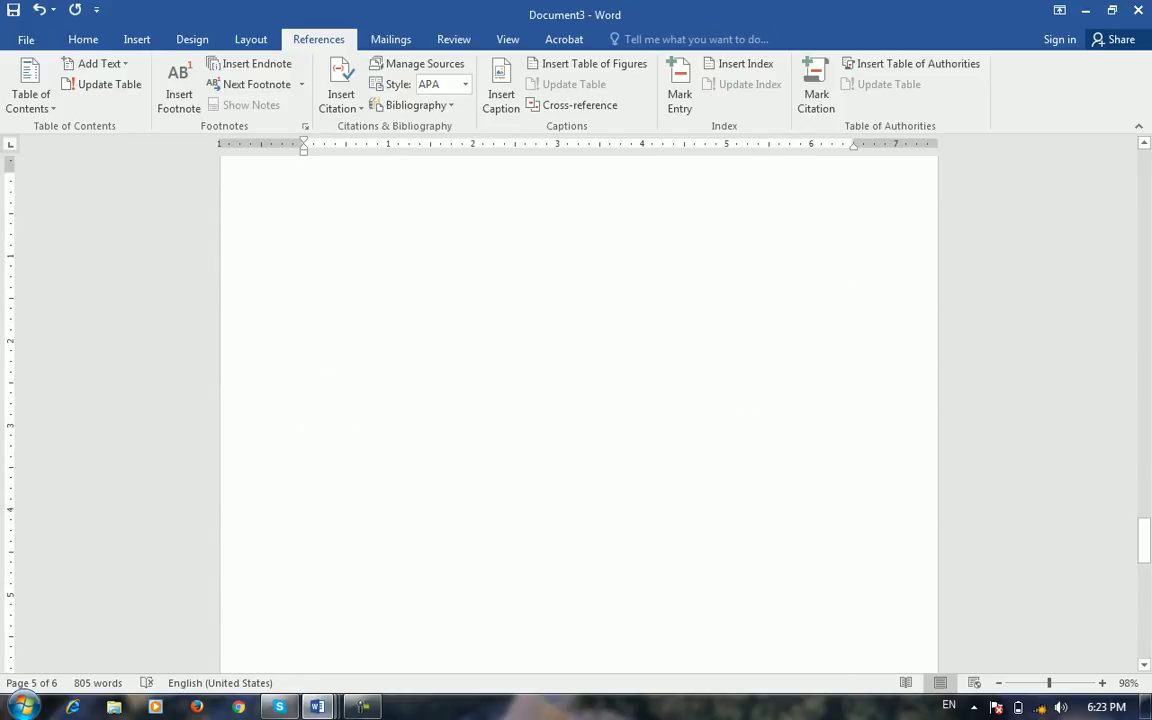
scroll(578, 413, "up", 18)
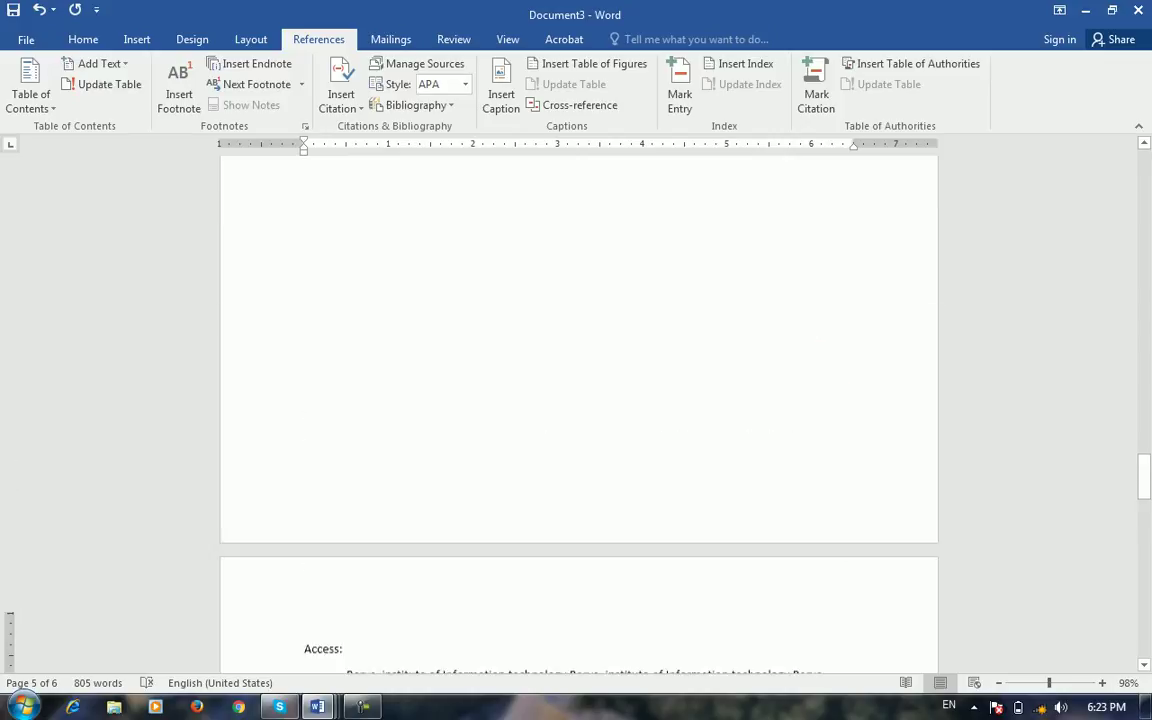
left_click_drag(1143, 412, 1144, 172)
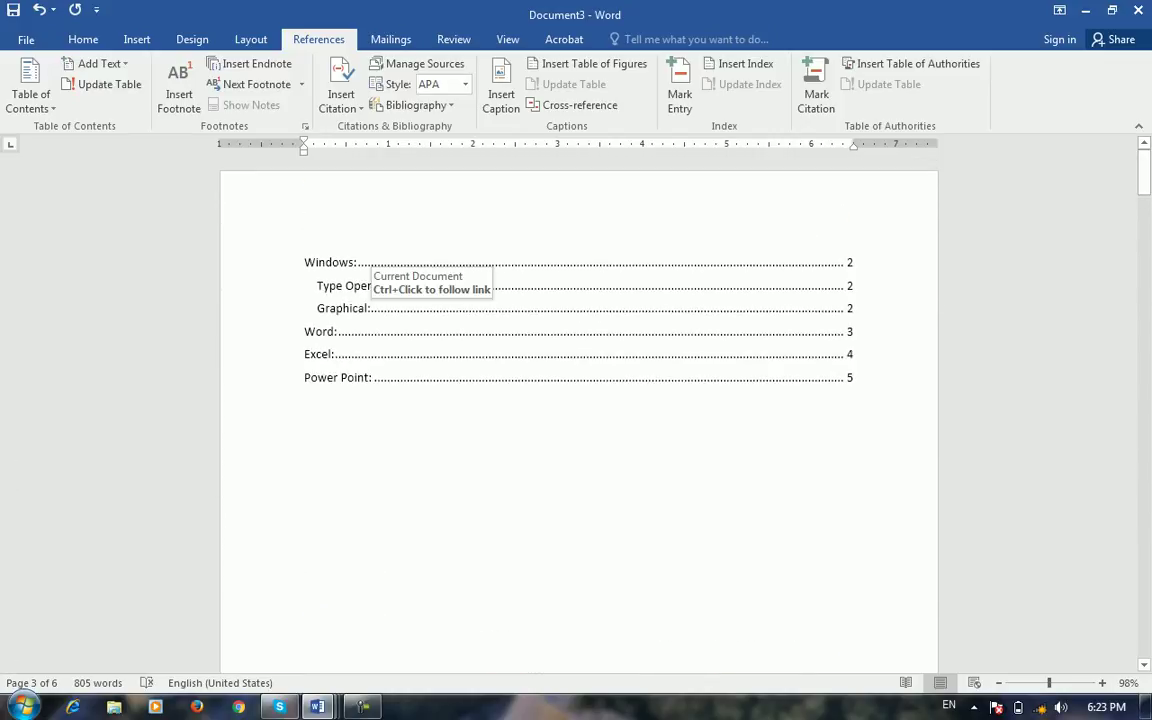
left_click(371, 308)
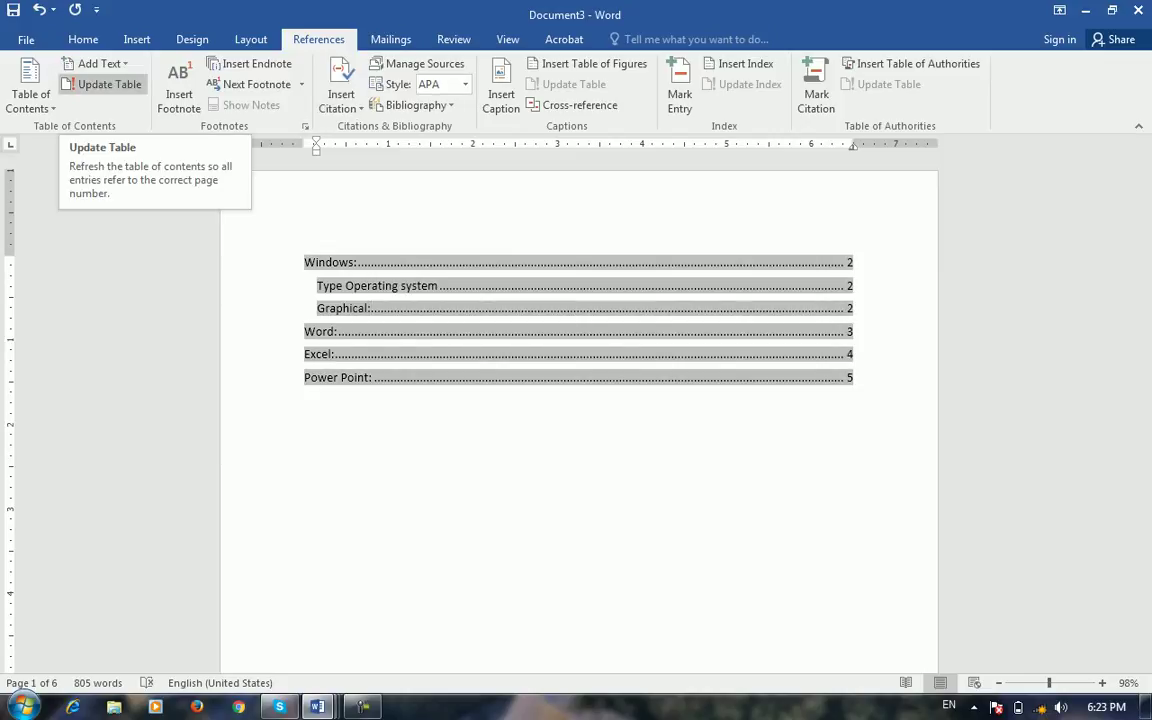
left_click(100, 84)
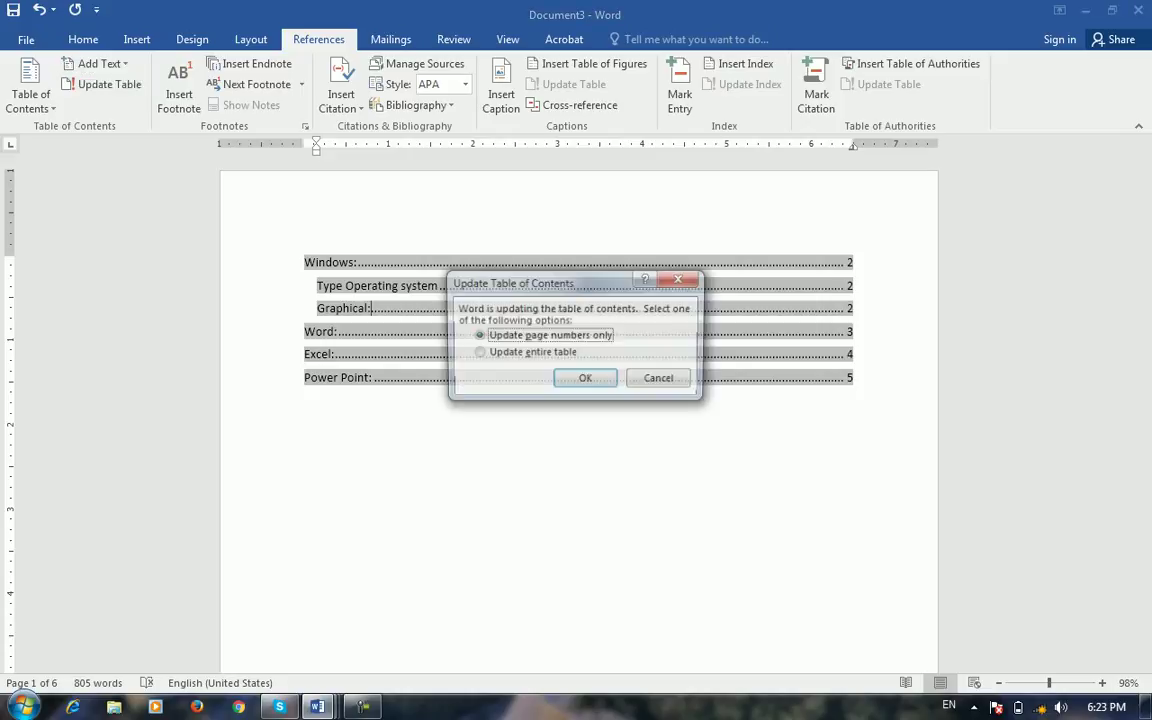
left_click_drag(575, 282, 617, 399)
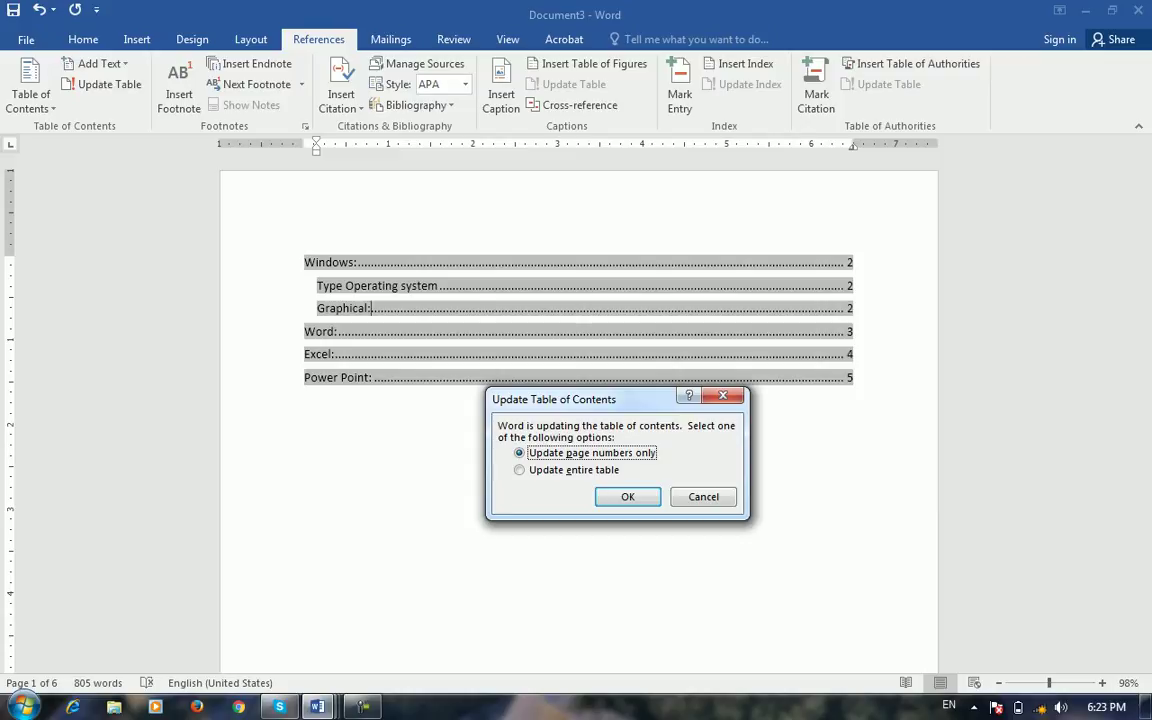
key("Down")
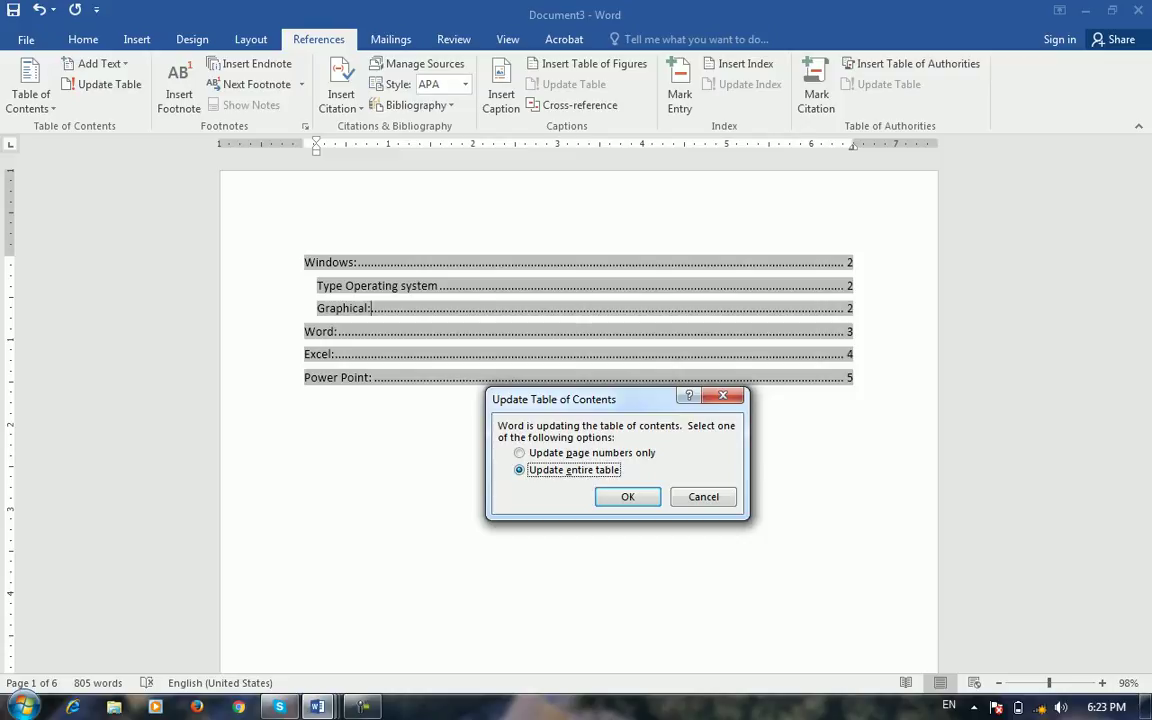
key("Return")
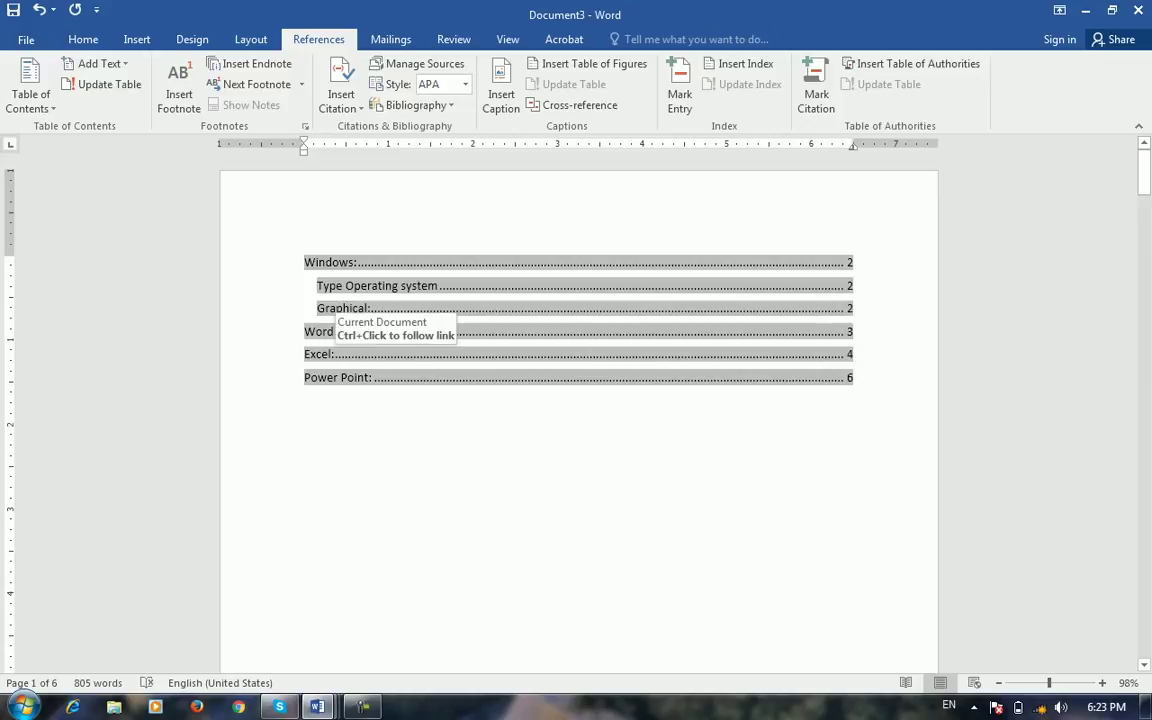
Apply the Heading 1 style to the "Access:" line on page 5.
scroll(578, 400, "down", 5)
left_click_drag(1143, 200, 1145, 505)
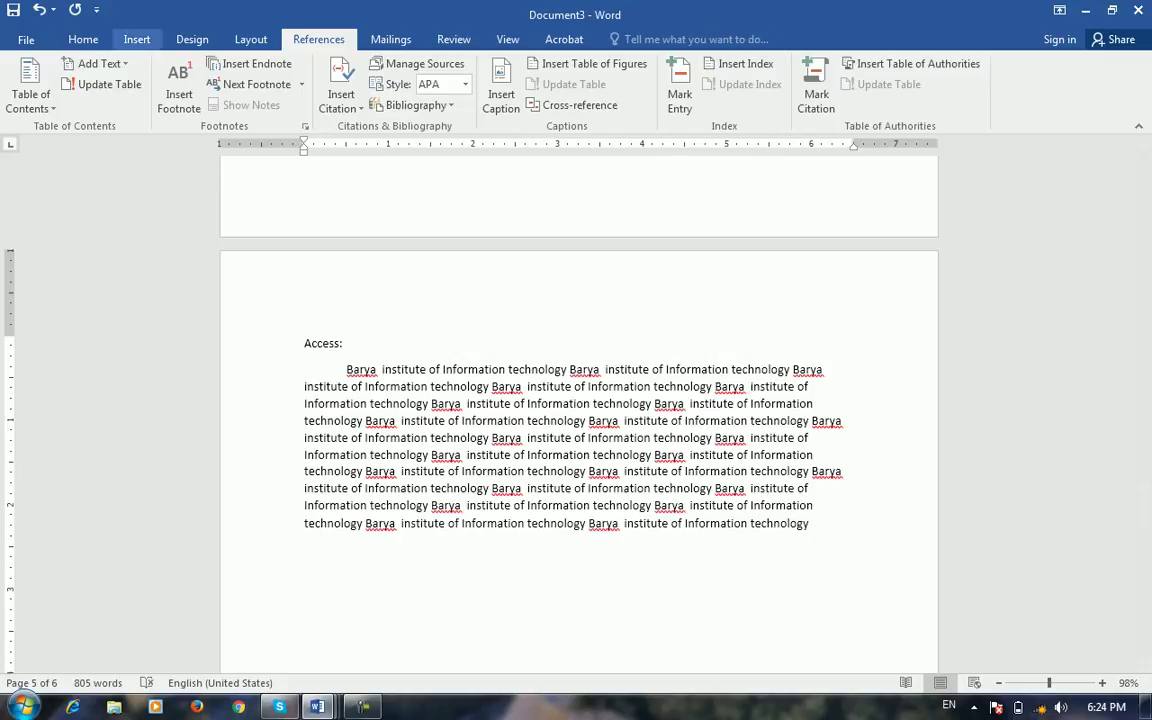
left_click(83, 39)
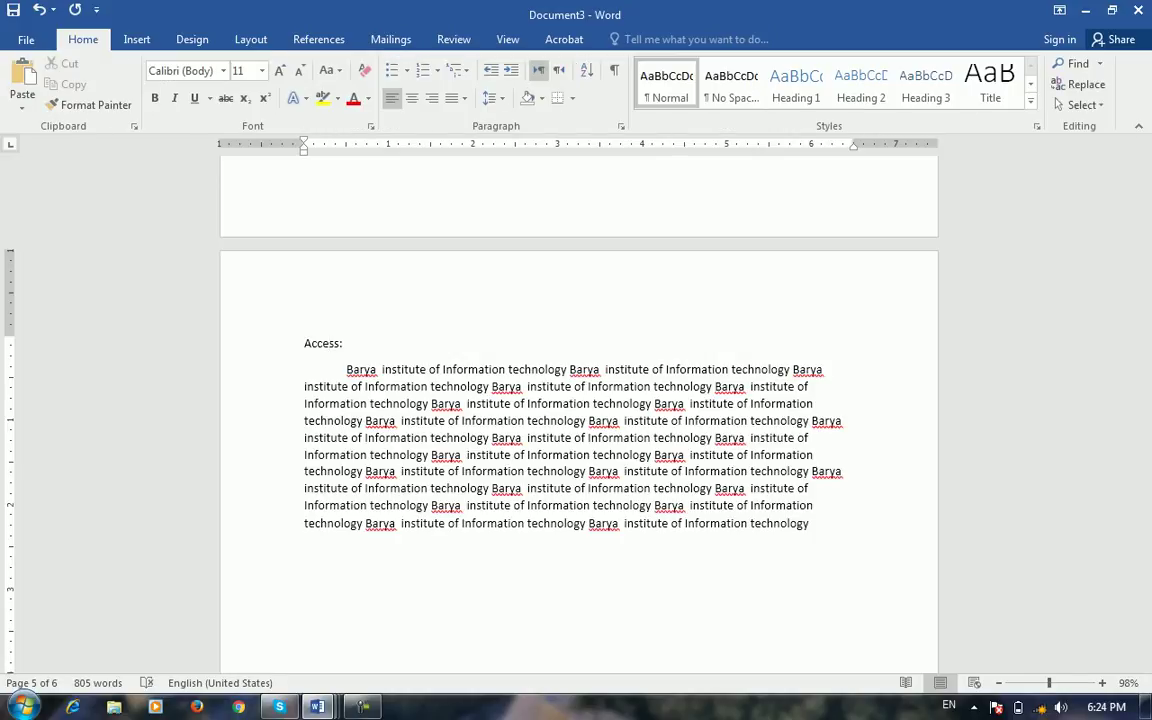
scroll(578, 414, "up", 15)
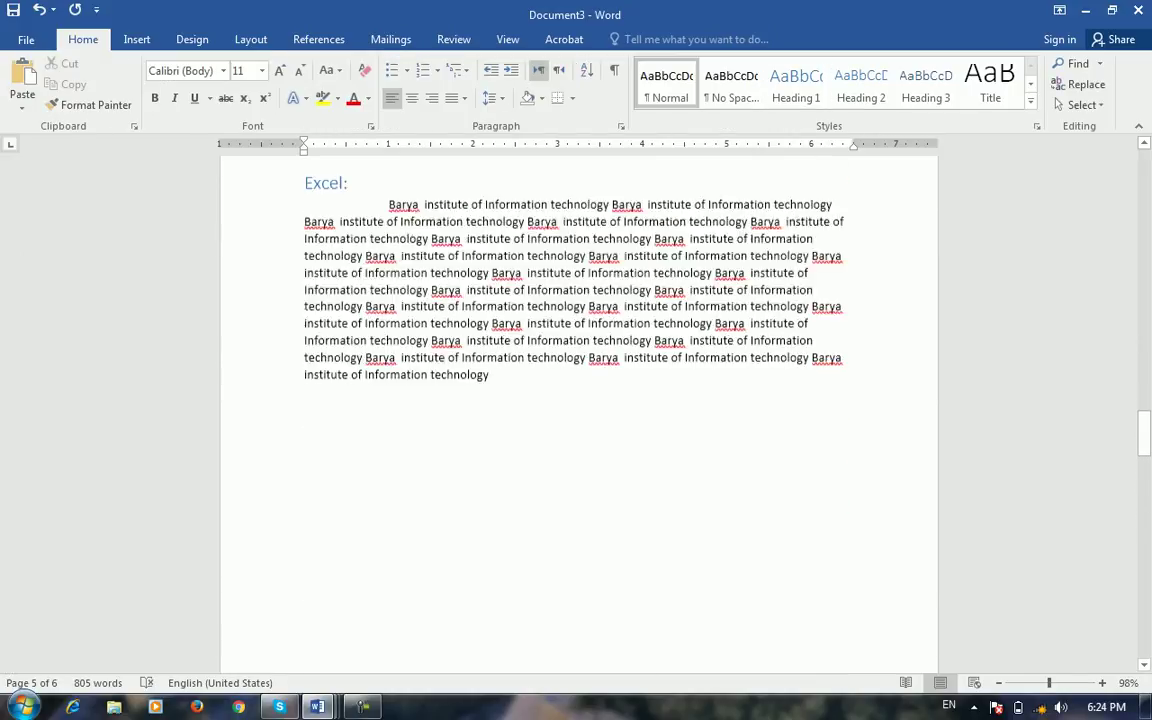
scroll(578, 420, "down", 15)
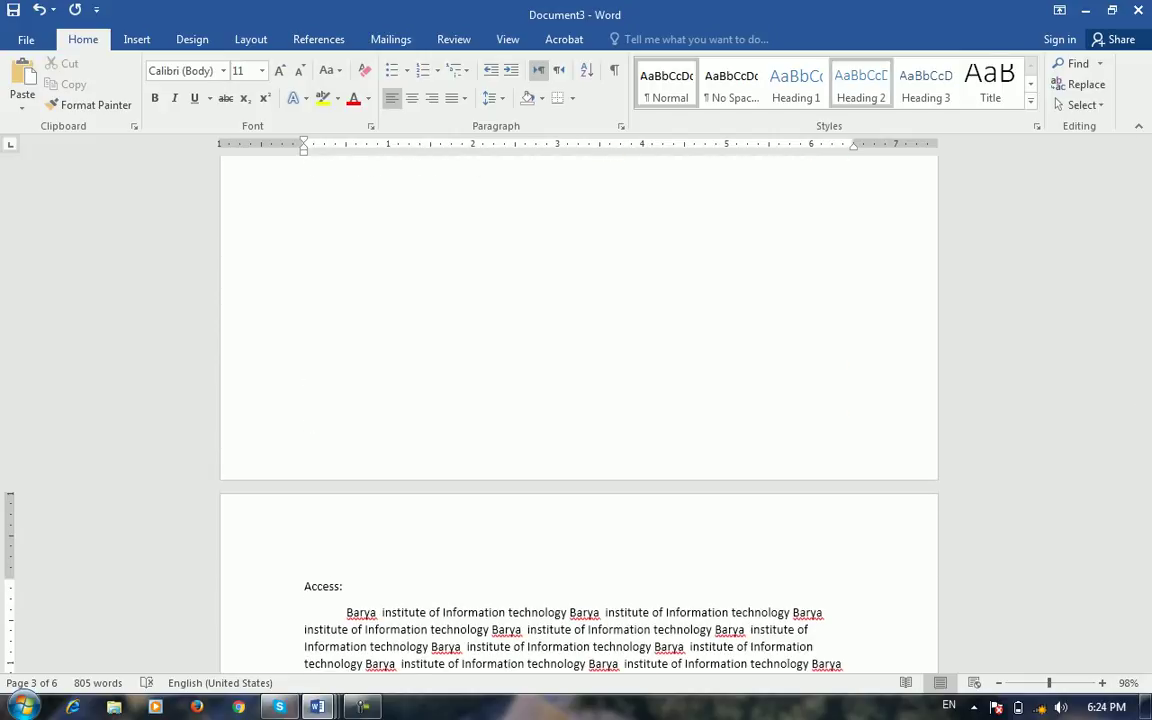
scroll(578, 420, "up", 2)
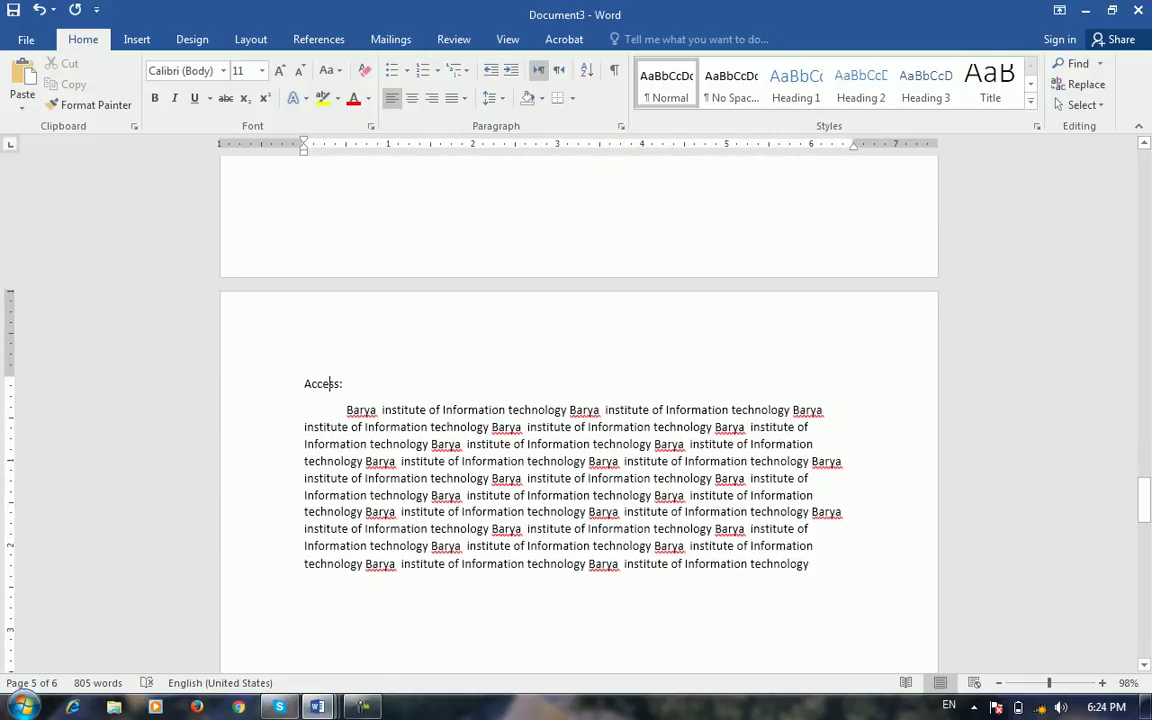
key("ctrl+alt+1")
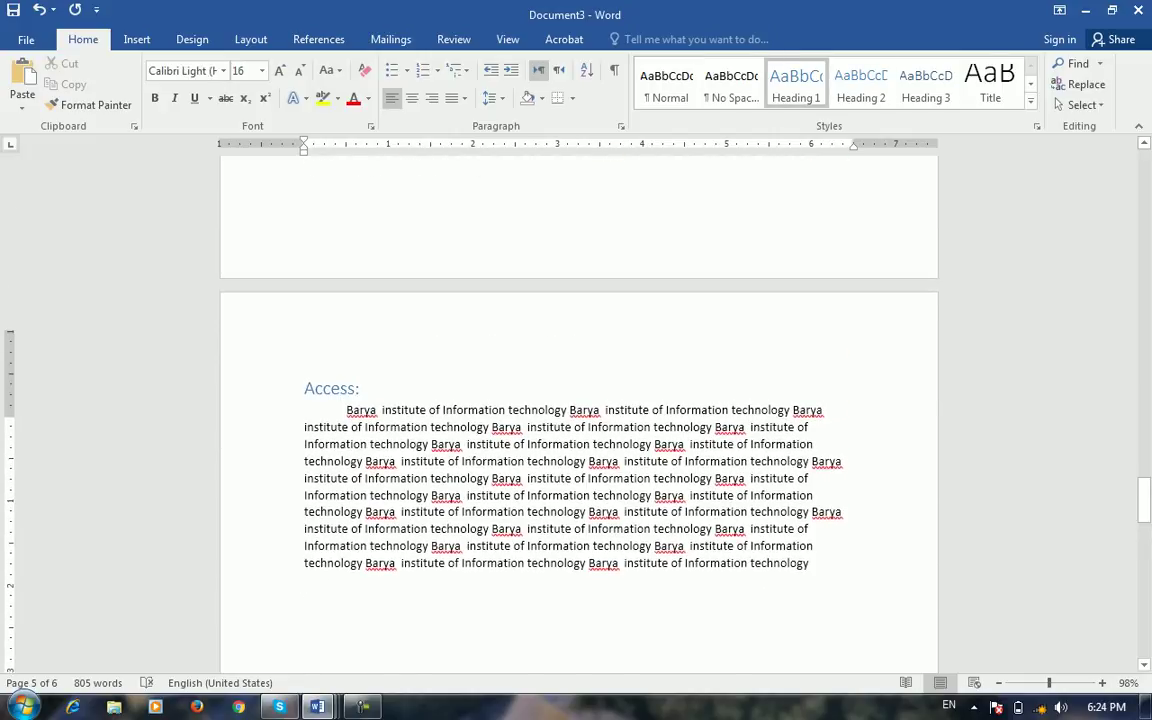
Update the entire table of contents on the first page to include the "Access:" heading.
scroll(578, 414, "up", 11)
scroll(578, 400, "up", 20)
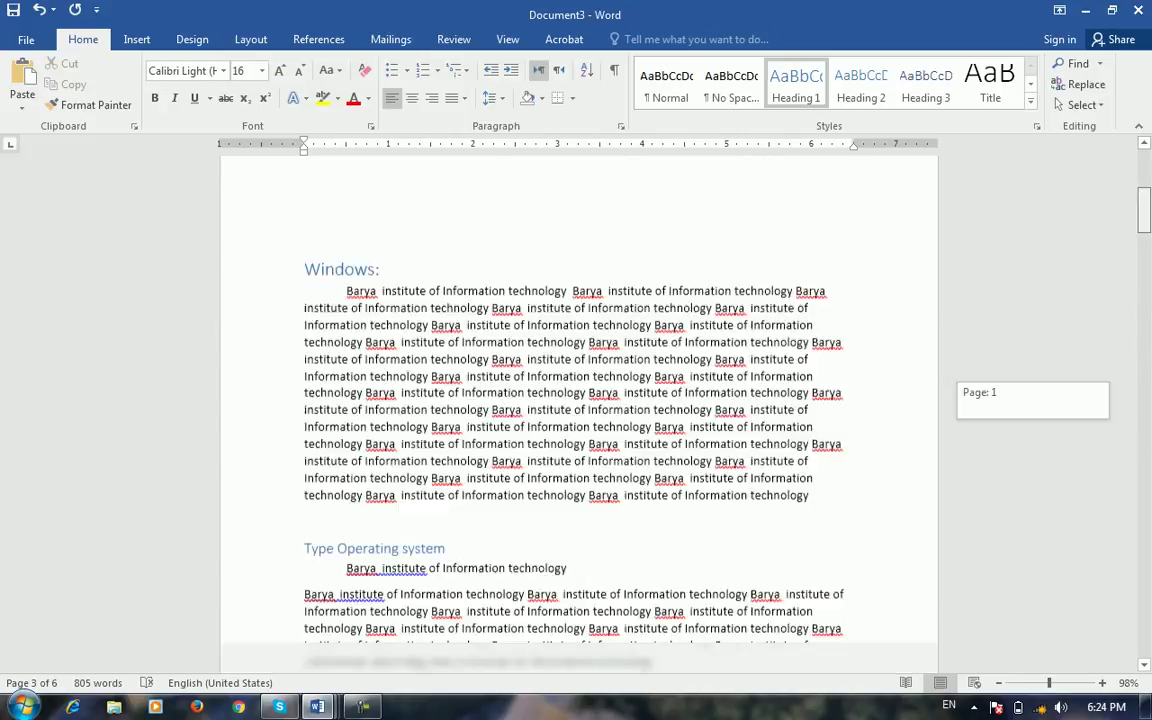
left_click(846, 331)
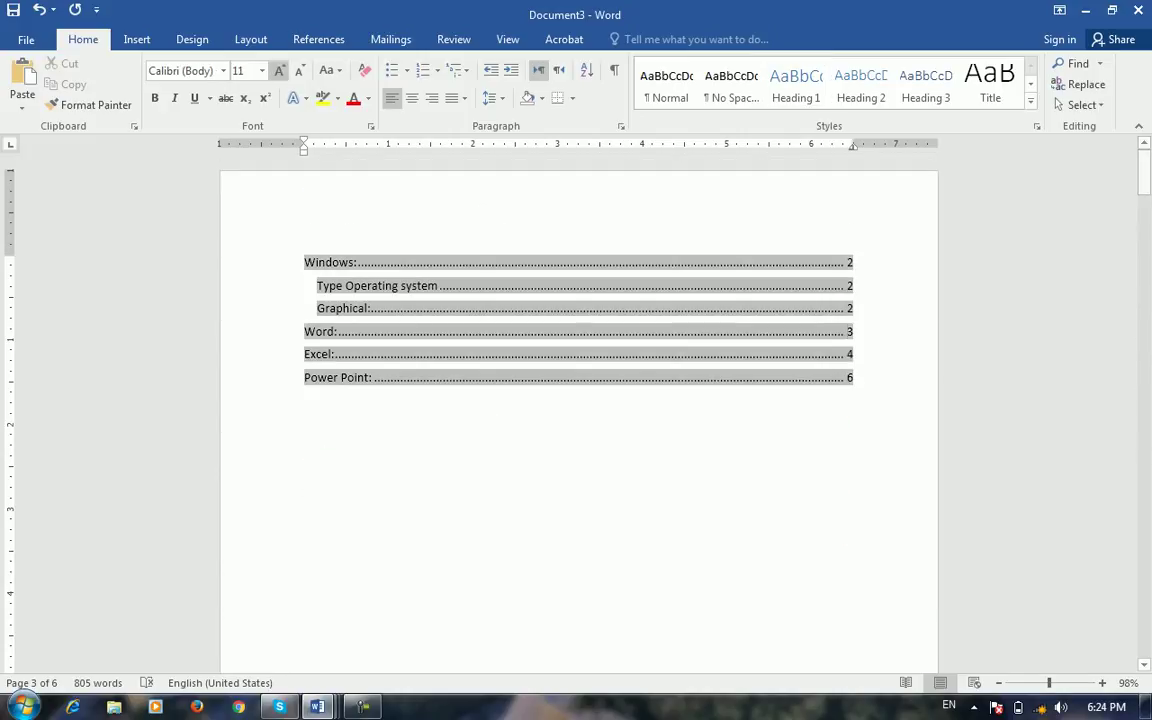
left_click(318, 39)
left_click(100, 84)
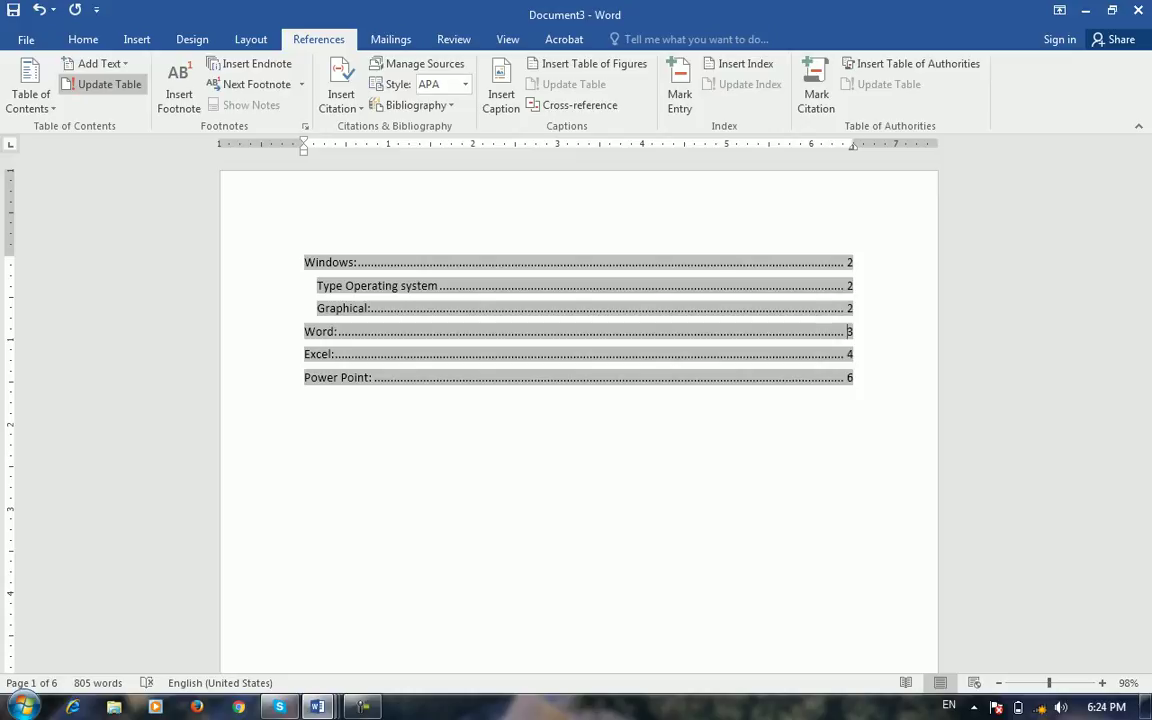
left_click(567, 469)
left_click(627, 496)
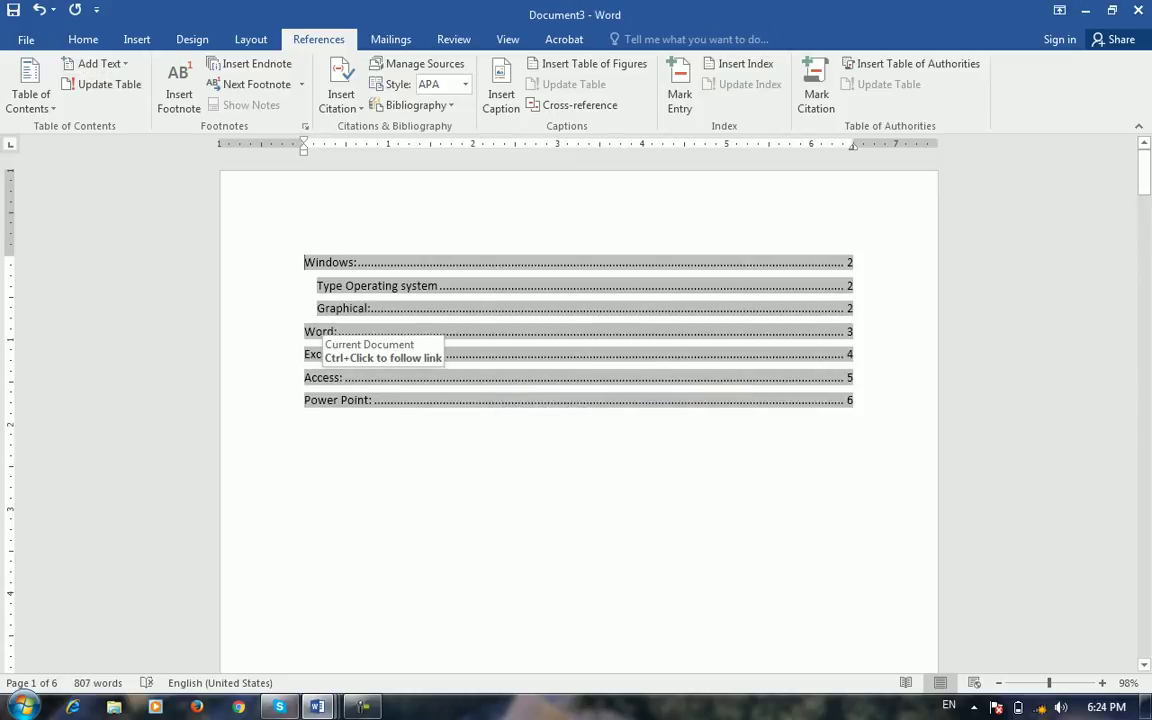
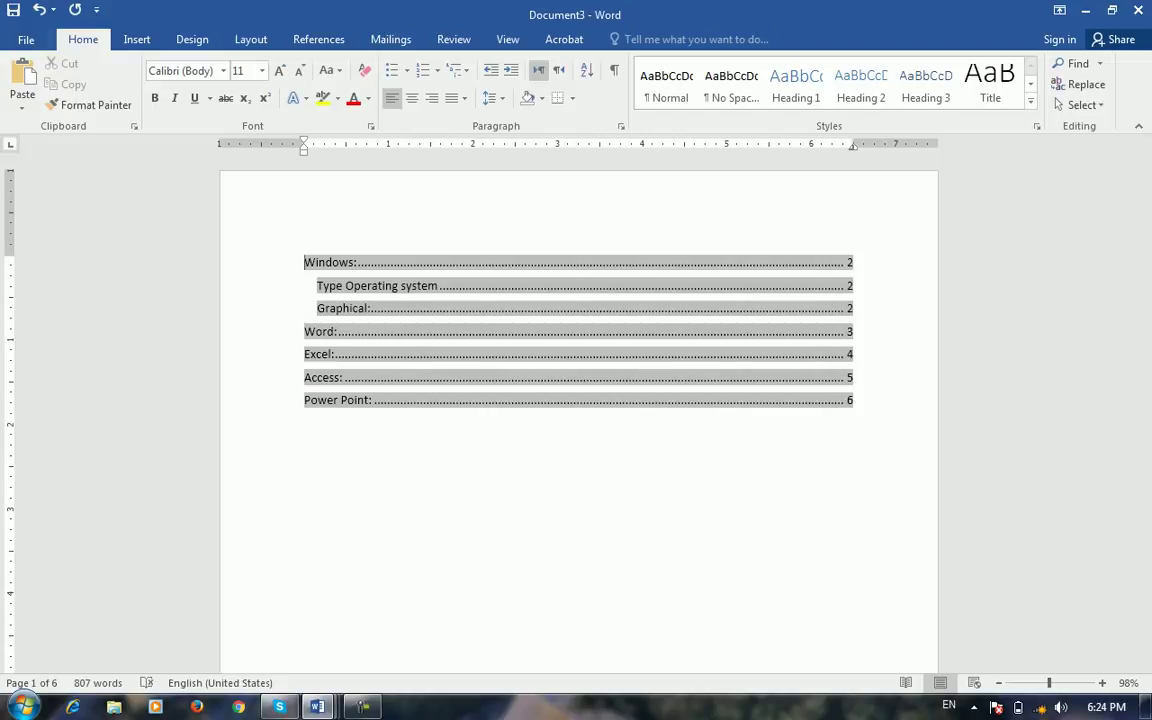
Insert a page break after the document's last paragraph and enter "Corel Draw:" as a line on the new page.
left_click_drag(1144, 172, 1144, 635)
left_click(474, 393)
key("ctrl+Return")
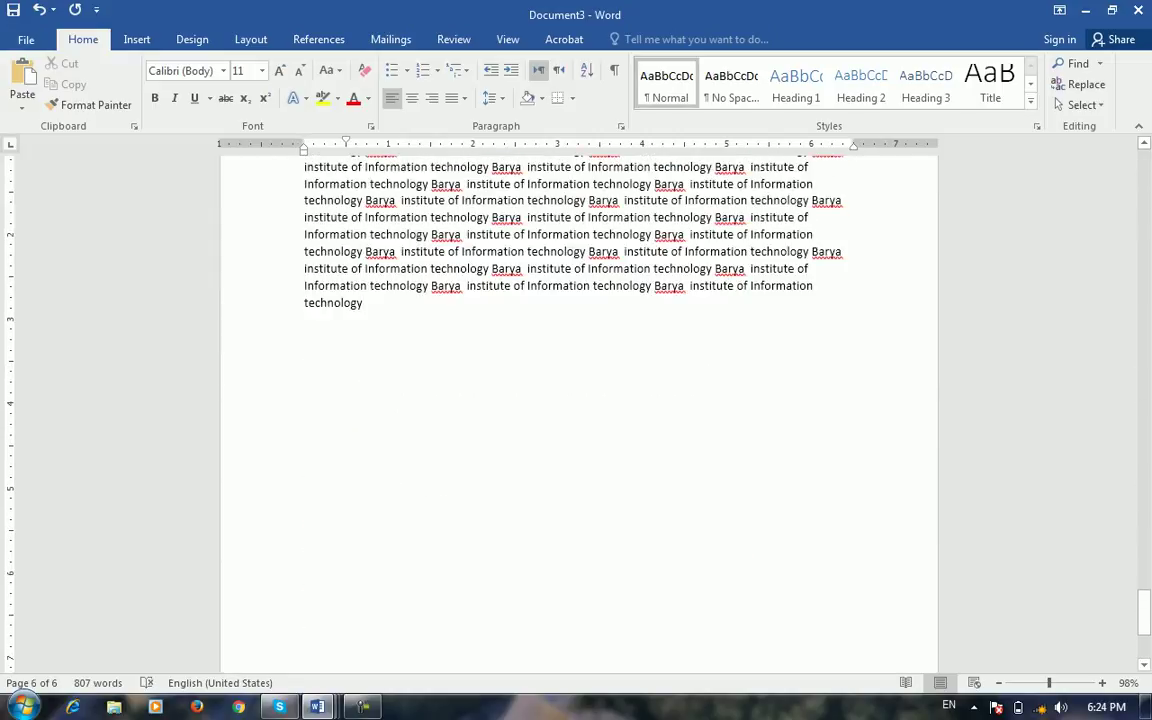
type("C")
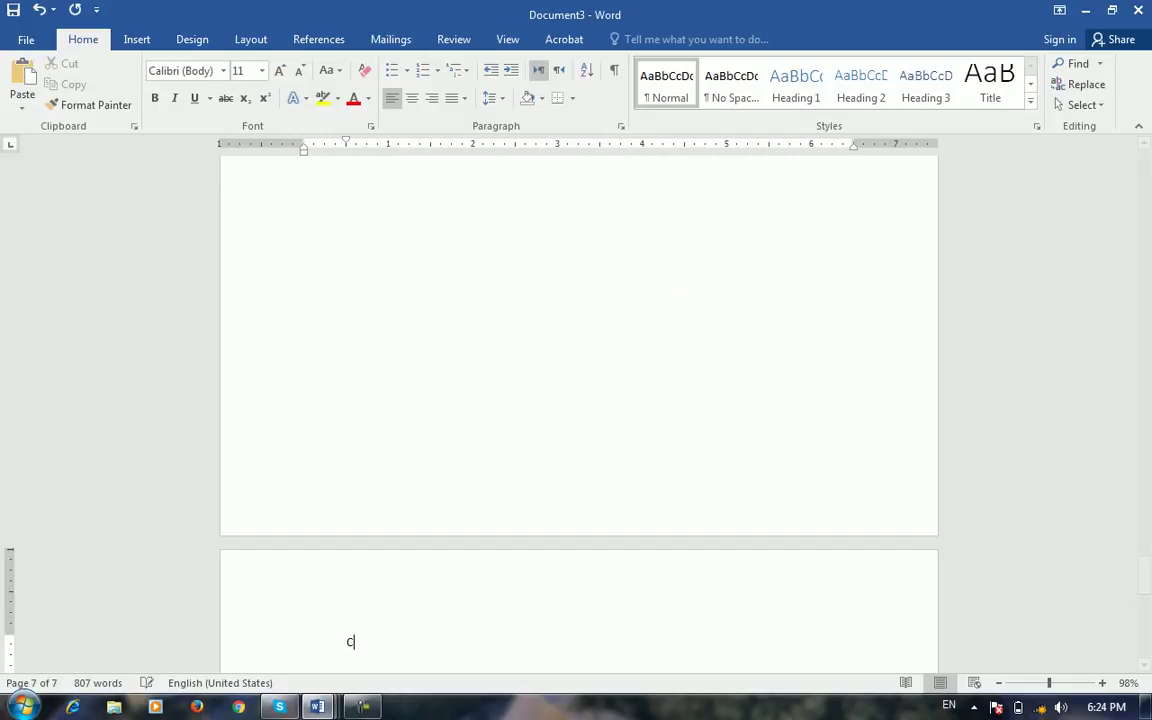
type("orel Draw:")
key("Return")
Fill the paragraph below "Corel Draw:" with about twenty copies of "Barya institute of Information technology".
key("ctrl+v")
key("ctrl+v")
key("ctrl+v")
key("ctrl+v")
key("ctrl+v")
key("ctrl+v")
key("ctrl+v")
key("ctrl+v")
key("ctrl+v")
key("ctrl+v")
key("ctrl+v")
key("ctrl+v")
key("ctrl+v")
key("ctrl+v")
key("ctrl+v")
key("ctrl+v")
key("ctrl+v")
key("ctrl+v")
key("ctrl+v")
key("ctrl+v")
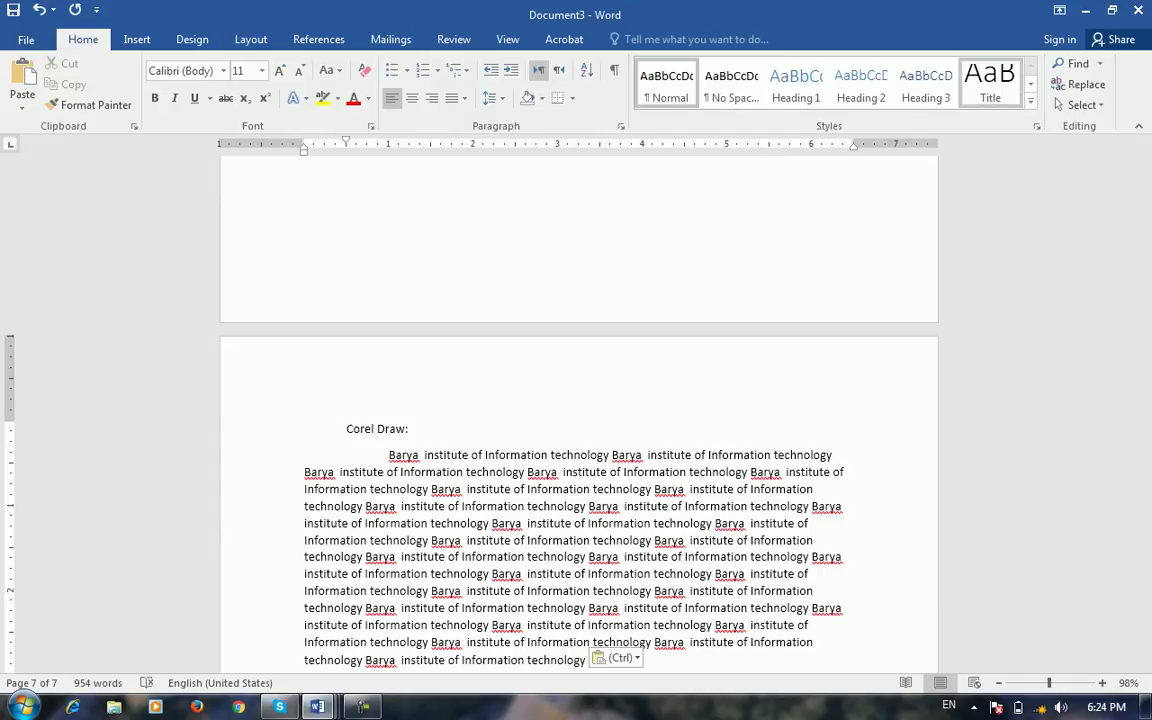
Add the "Corel Draw:" line to the table of contents levels as Level 1.
left_click(318, 39)
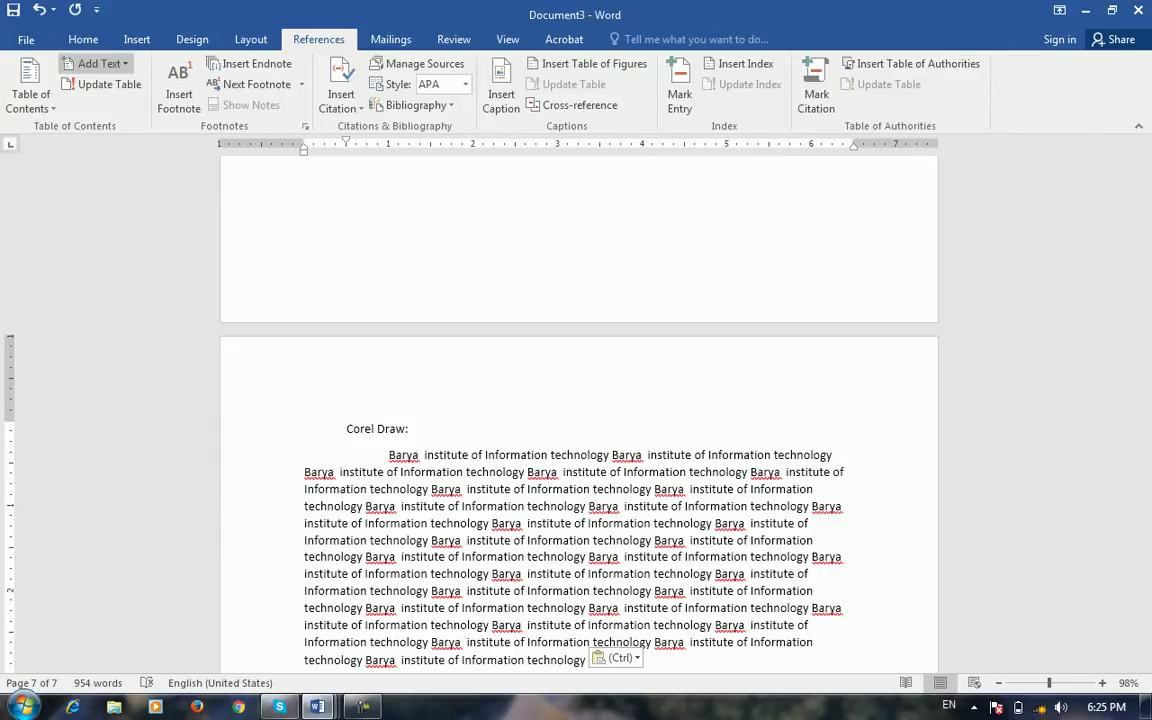
left_click(95, 63)
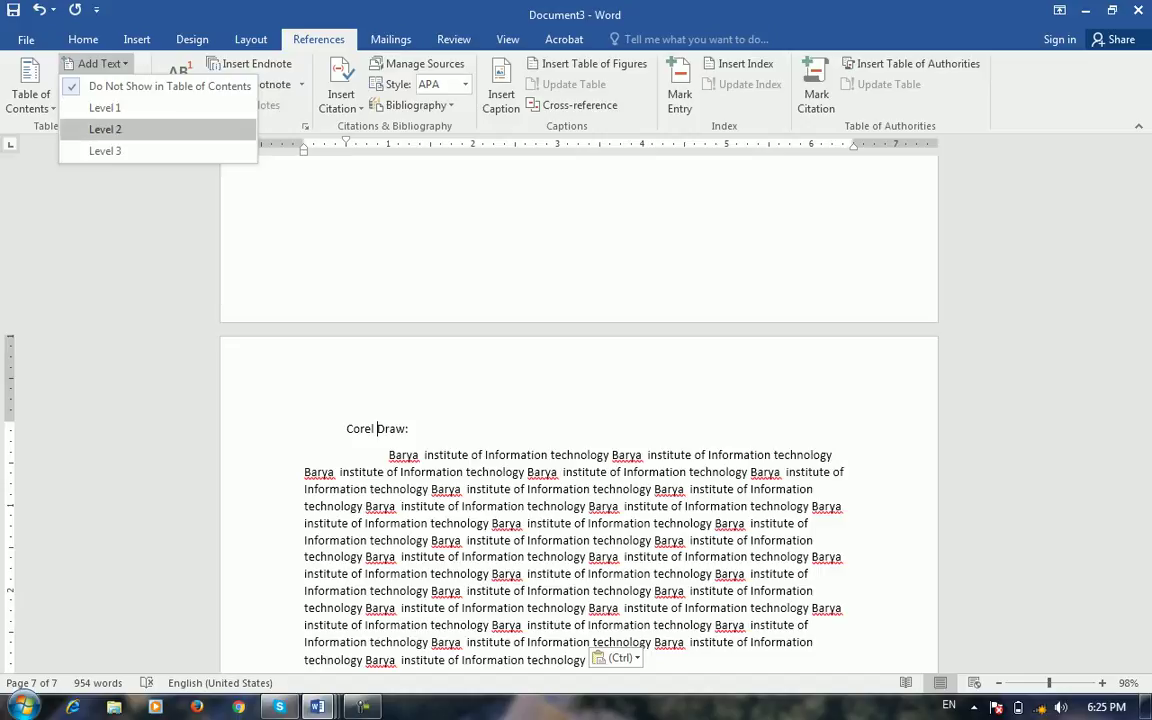
left_click(105, 107)
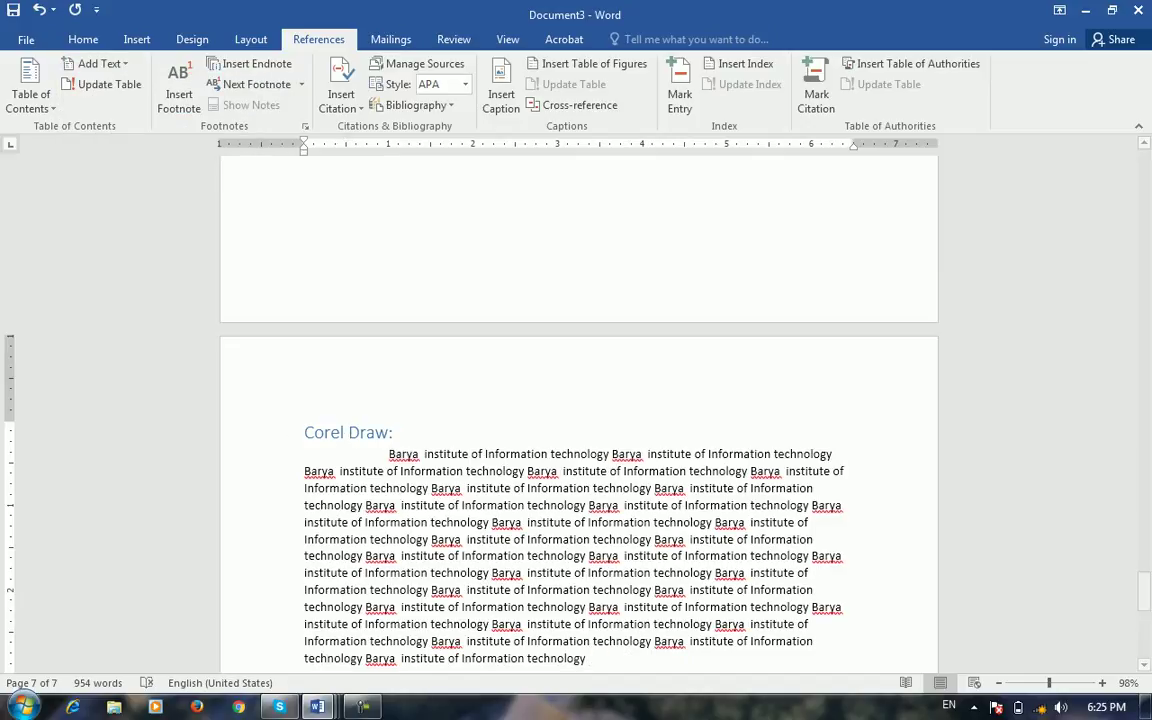
left_click(83, 39)
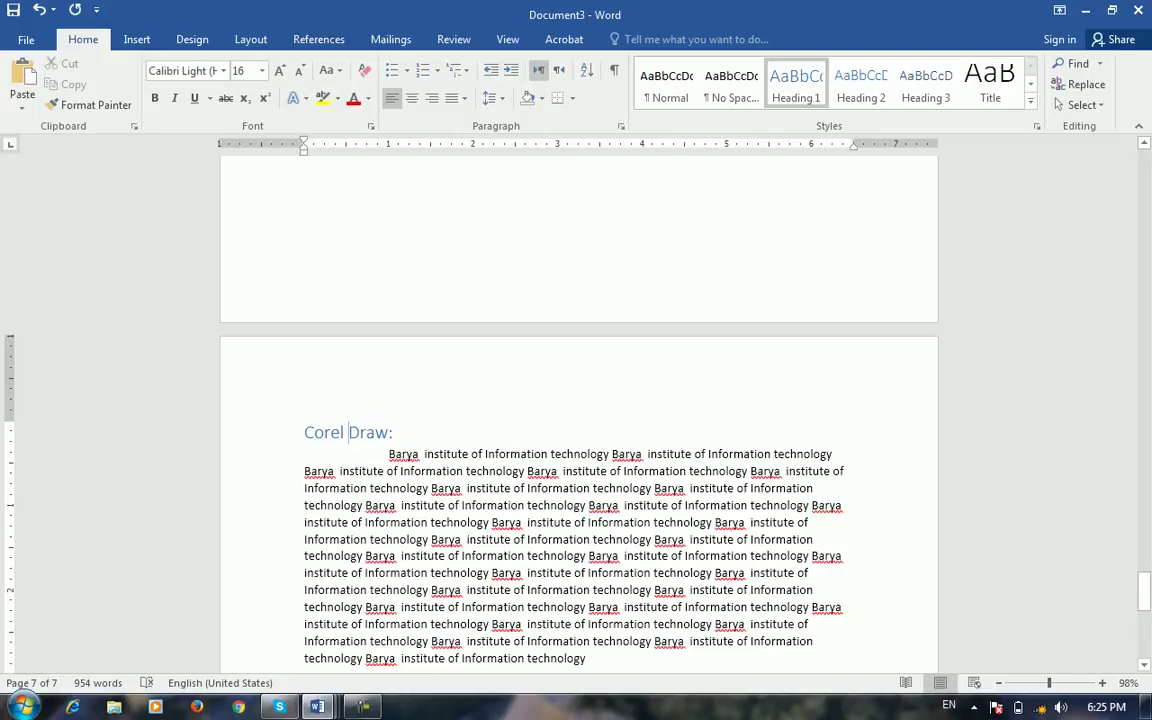
Update the entire table of contents on the first page to include the "Corel Draw:" heading.
left_click_drag(1143, 592, 1143, 158)
right_click(638, 325)
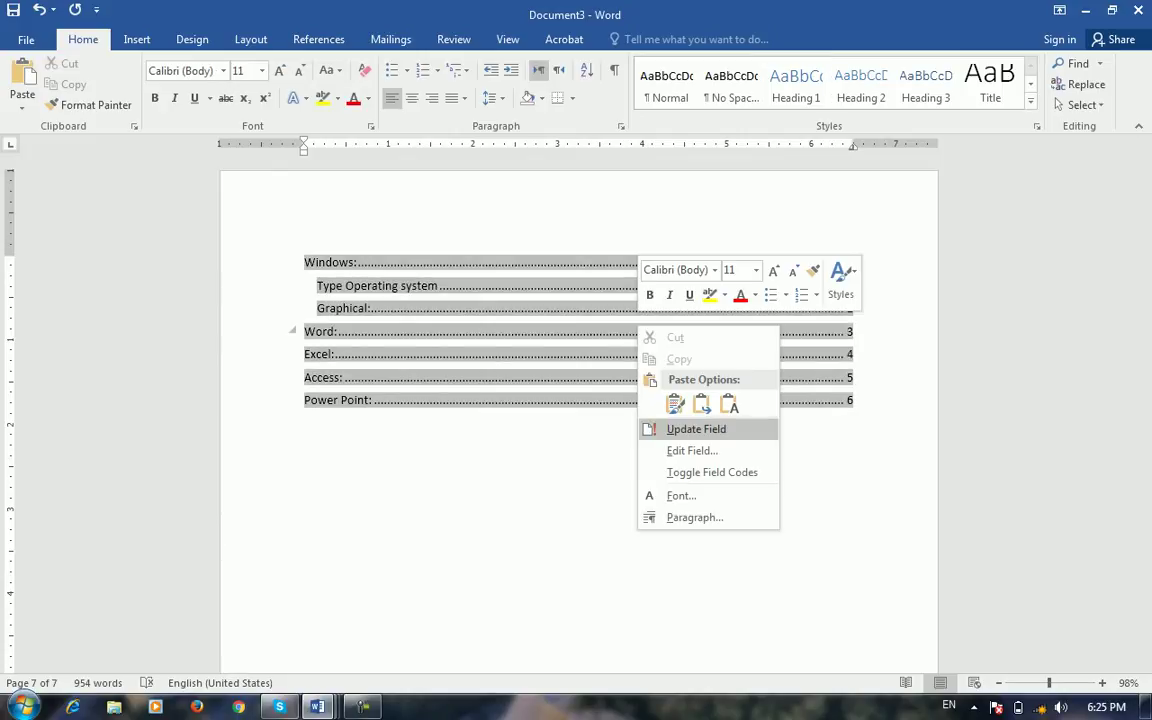
left_click(318, 39)
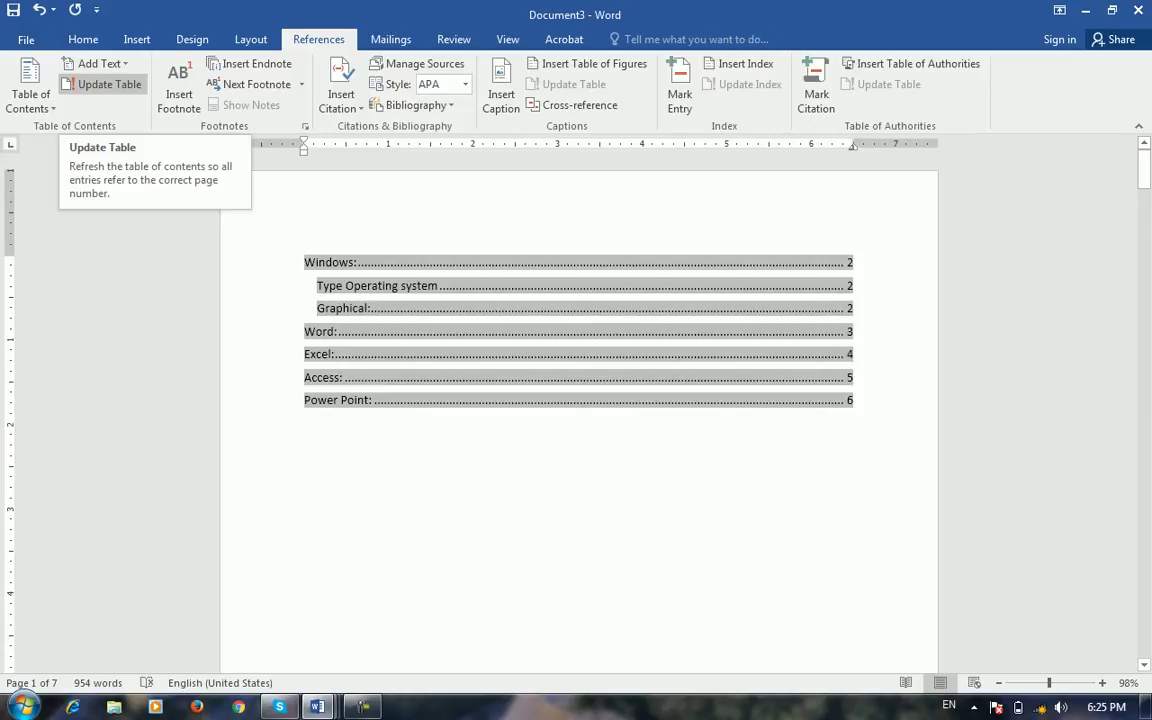
right_click(522, 338)
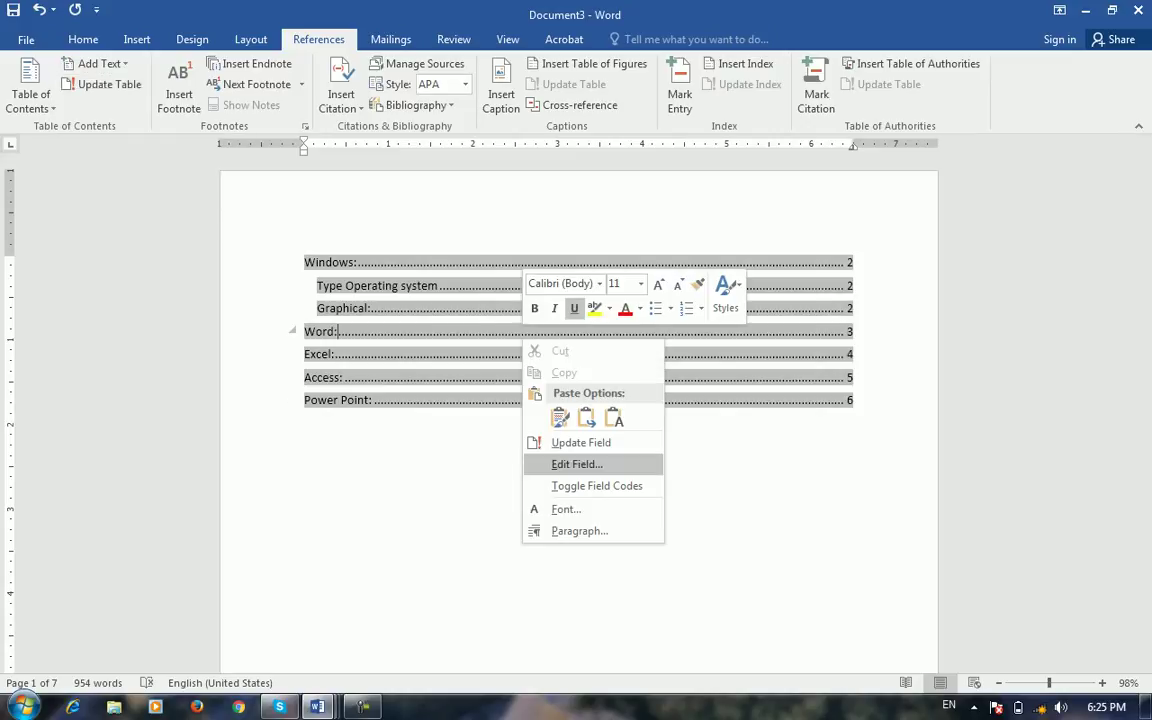
left_click(580, 442)
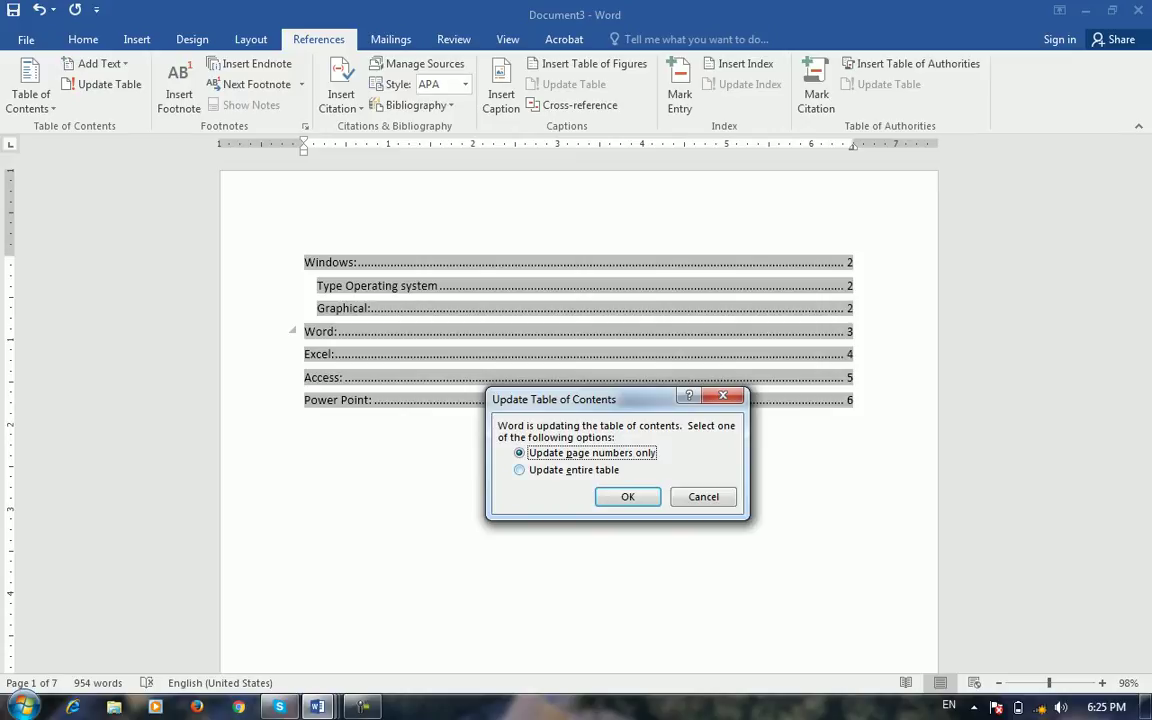
key("Down")
key("Return")
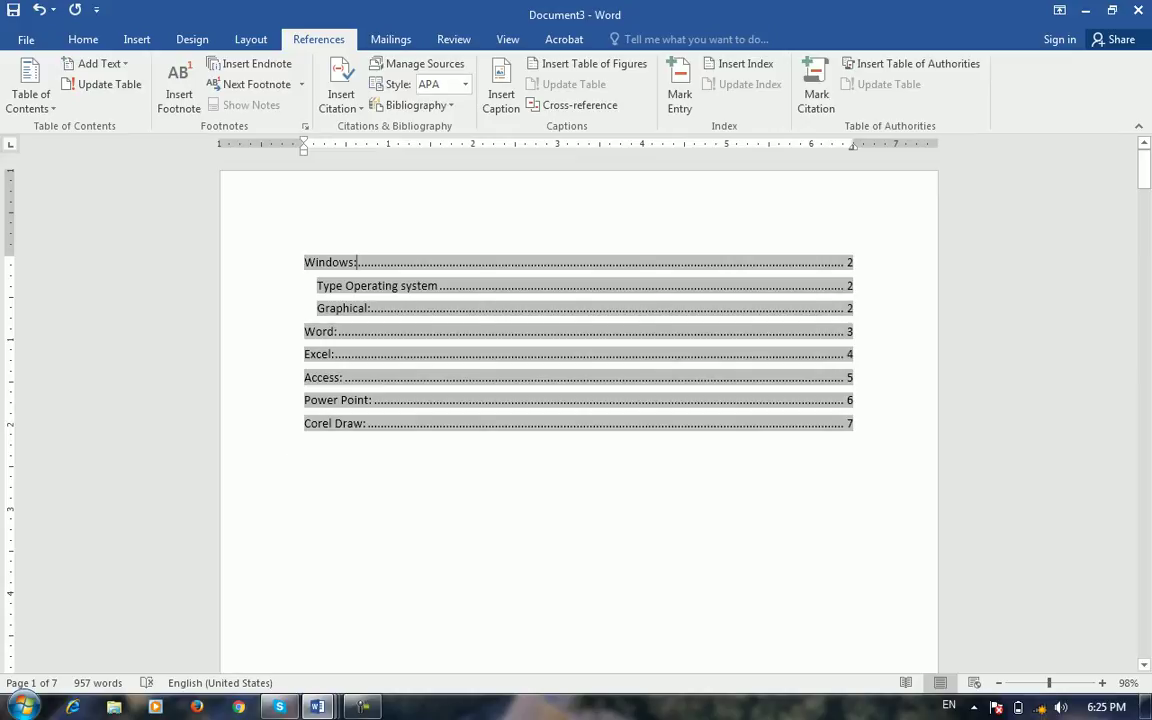
Check which style and table of contents level the "Windows:" heading on page 2 uses.
scroll(578, 410, "down", 14)
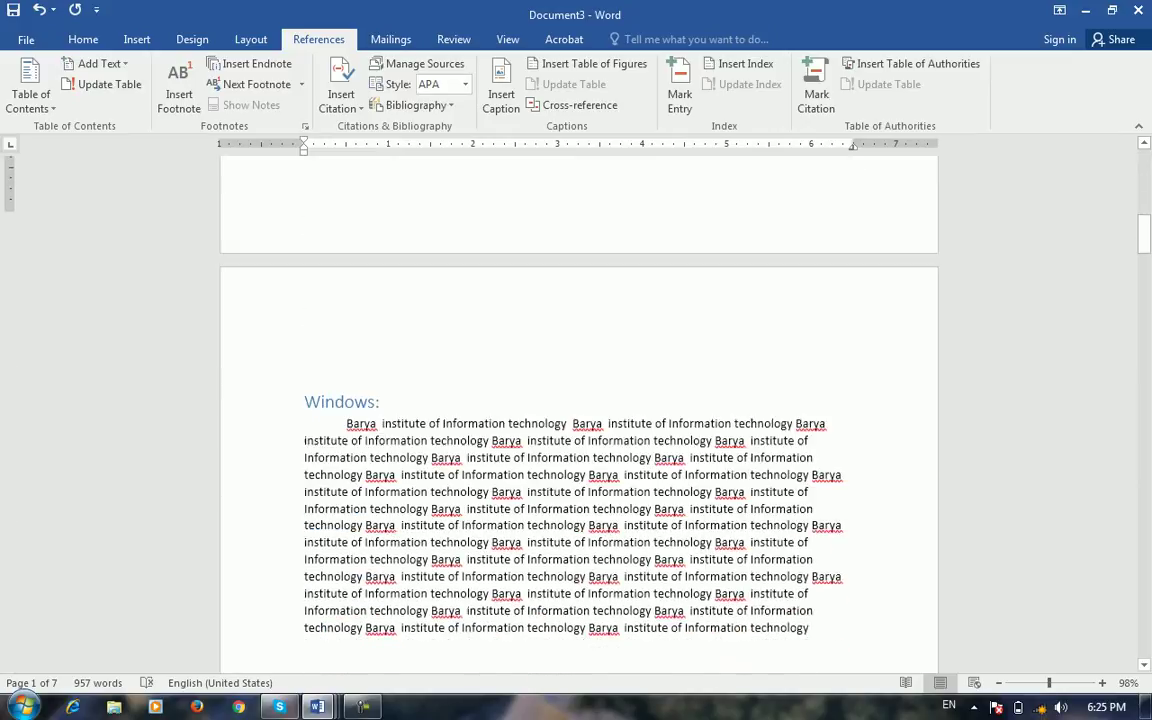
left_click(367, 357)
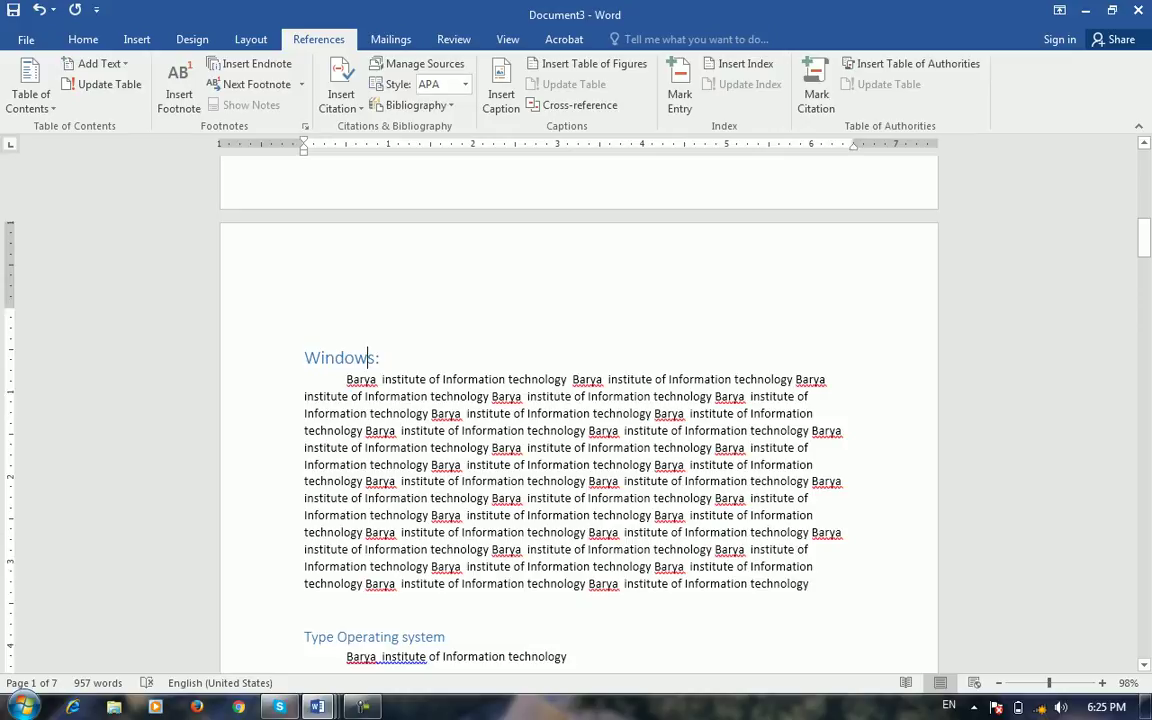
left_click(83, 39)
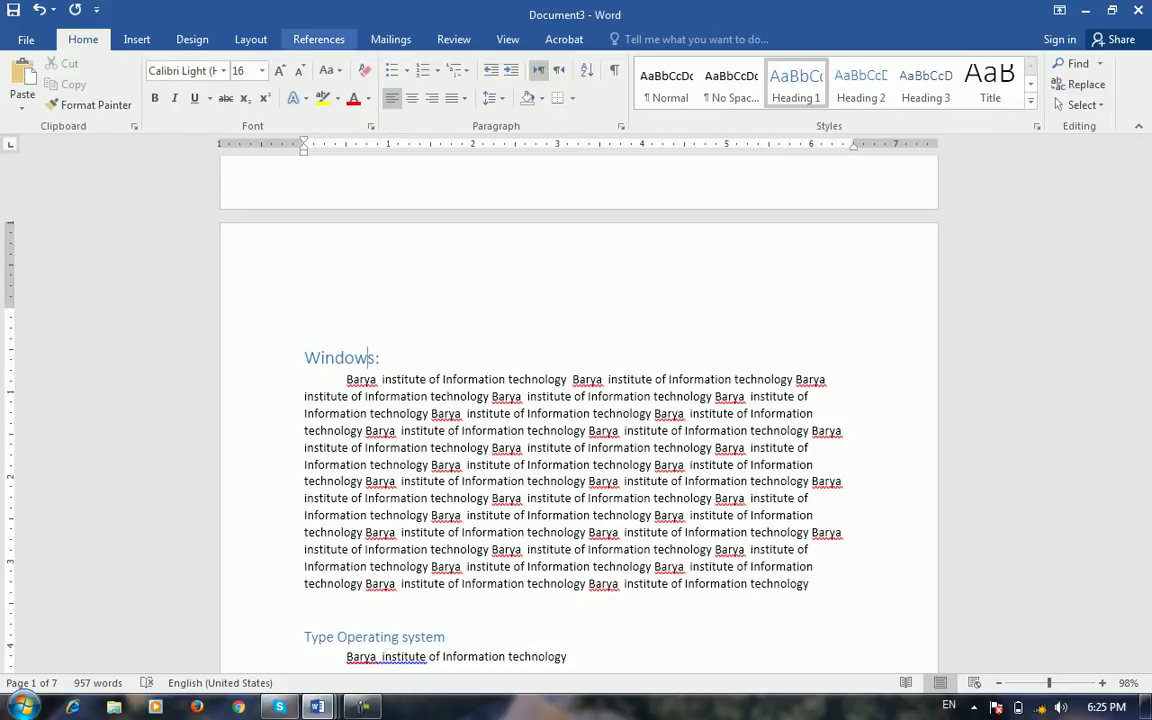
left_click(318, 39)
left_click(99, 63)
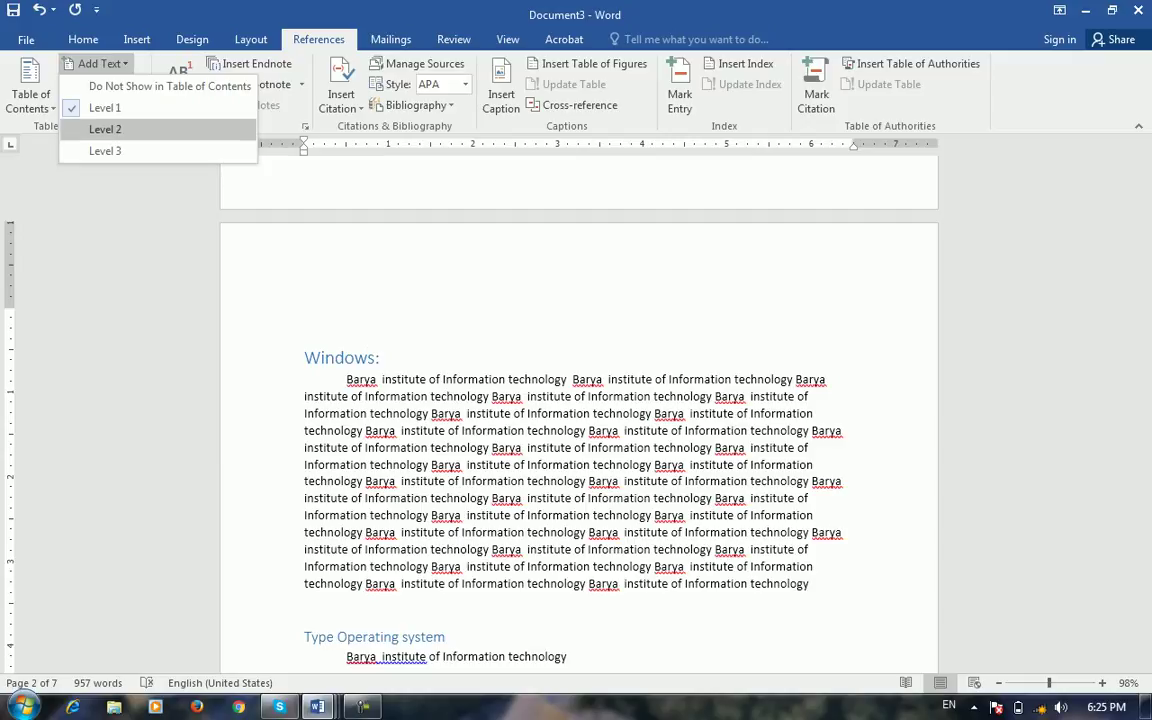
left_click(83, 39)
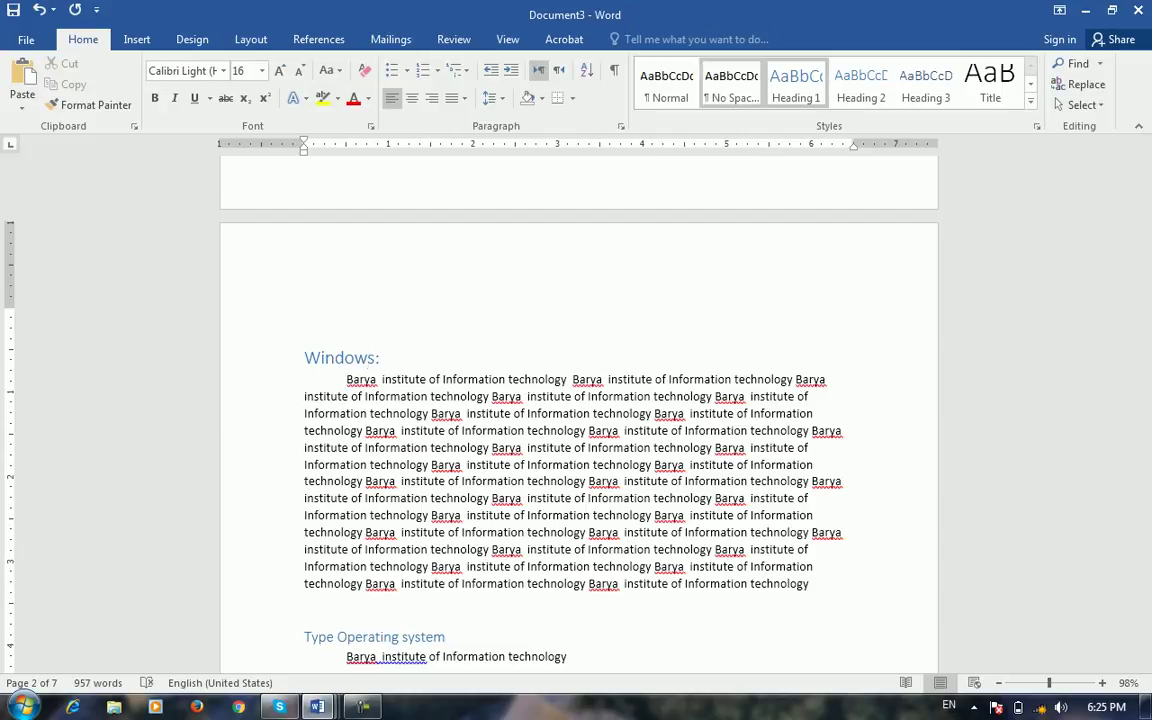
Modify the Heading 1 style to use bold text.
left_click_drag(1143, 237, 1144, 295)
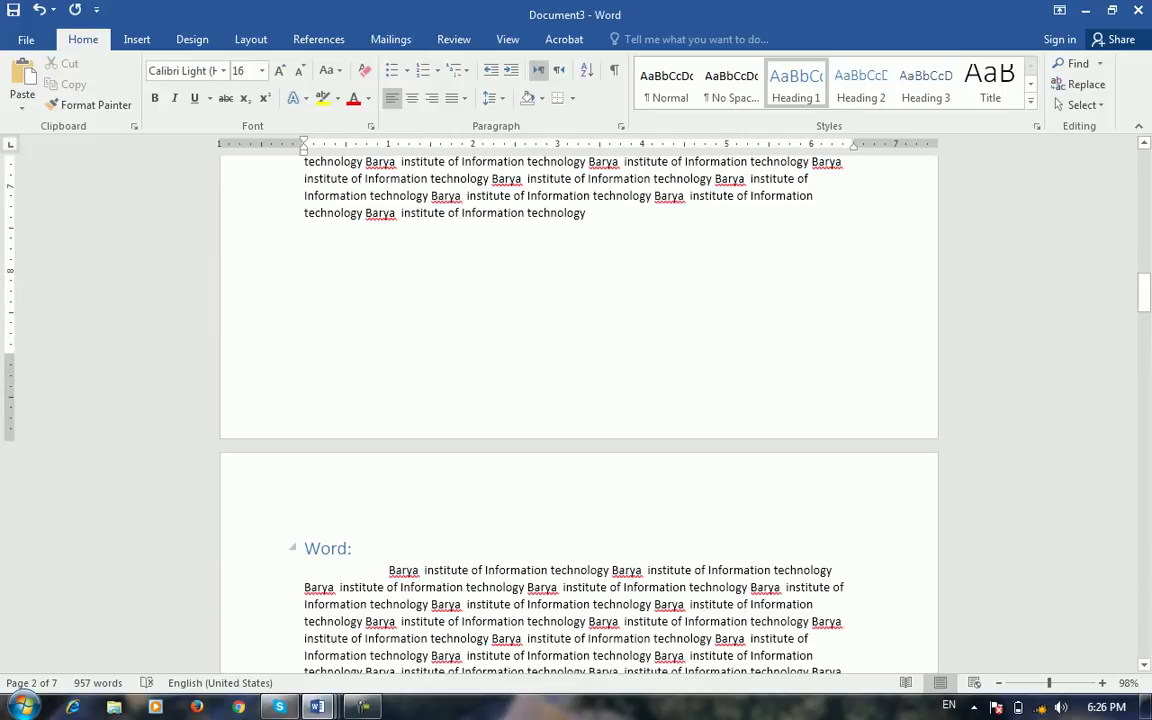
right_click(793, 87)
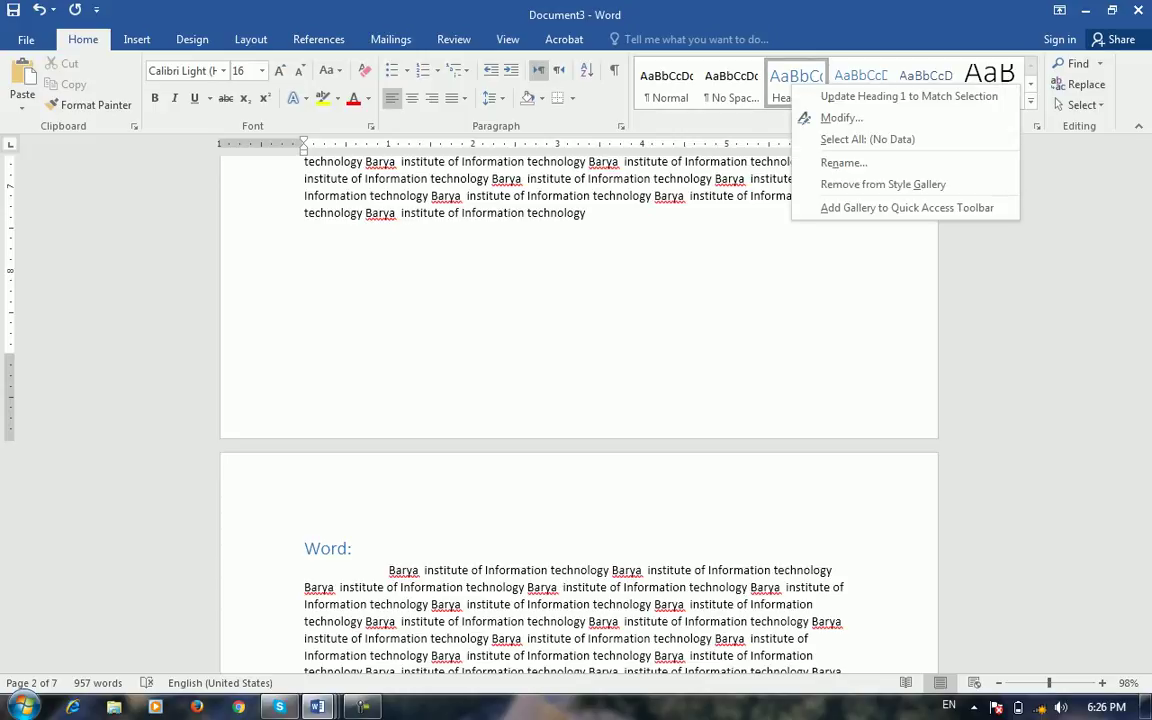
left_click(841, 118)
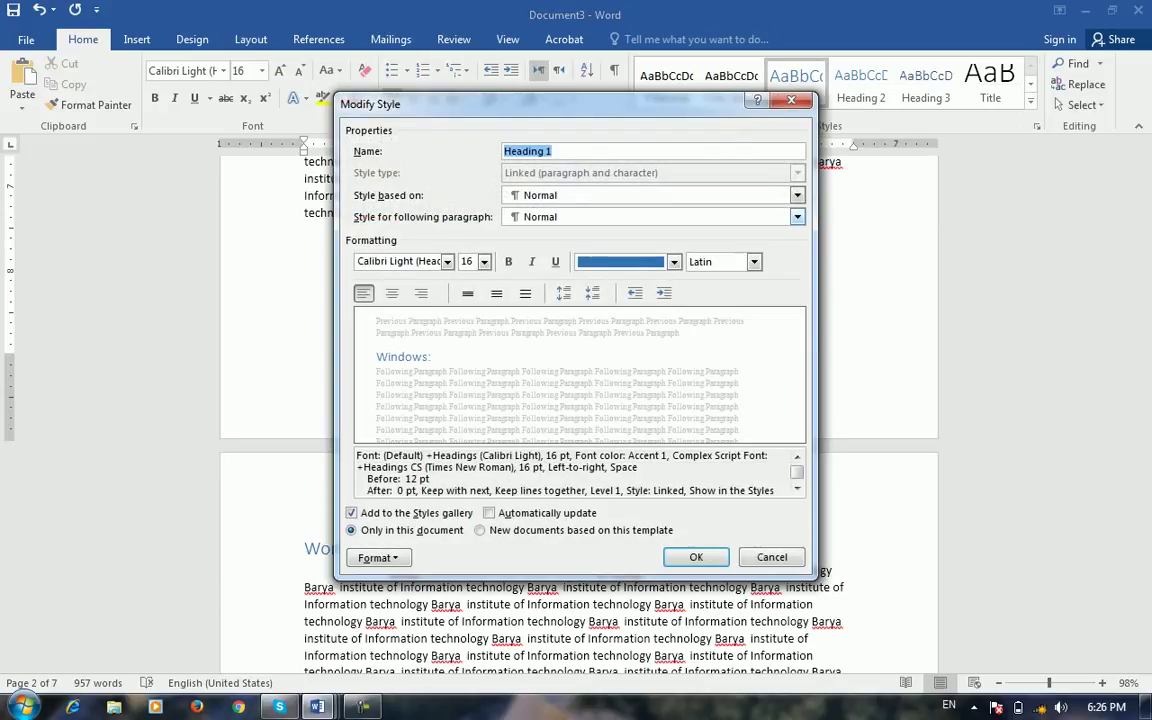
left_click(508, 261)
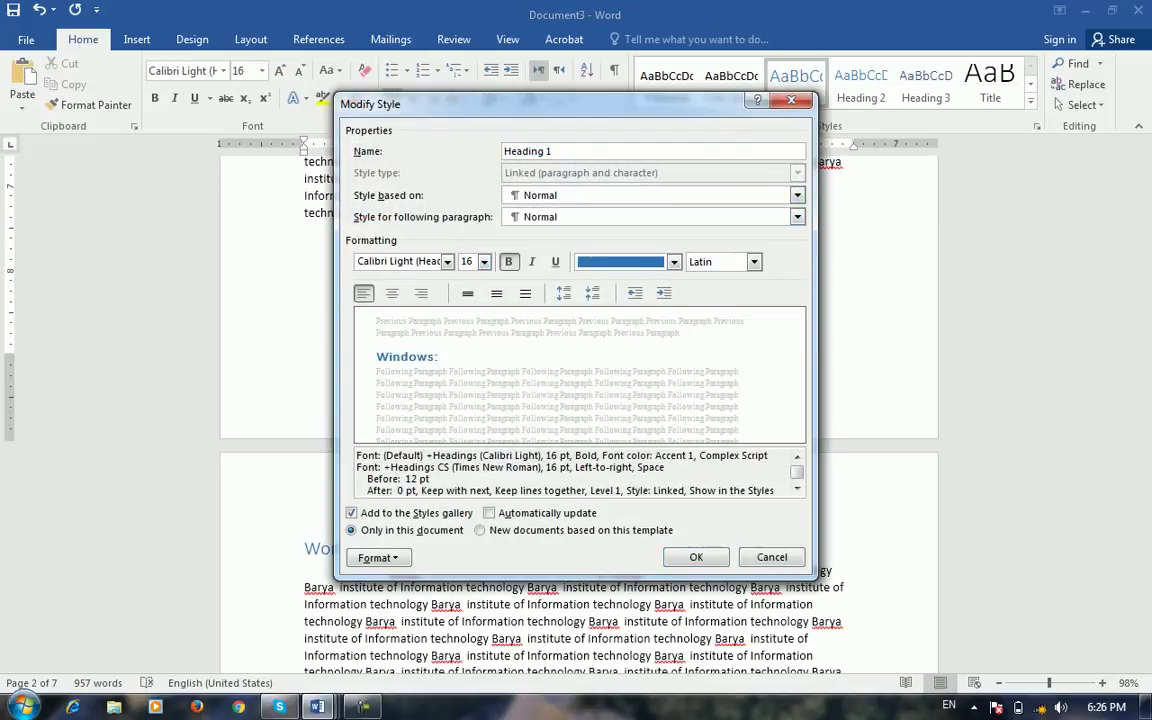
left_click(696, 557)
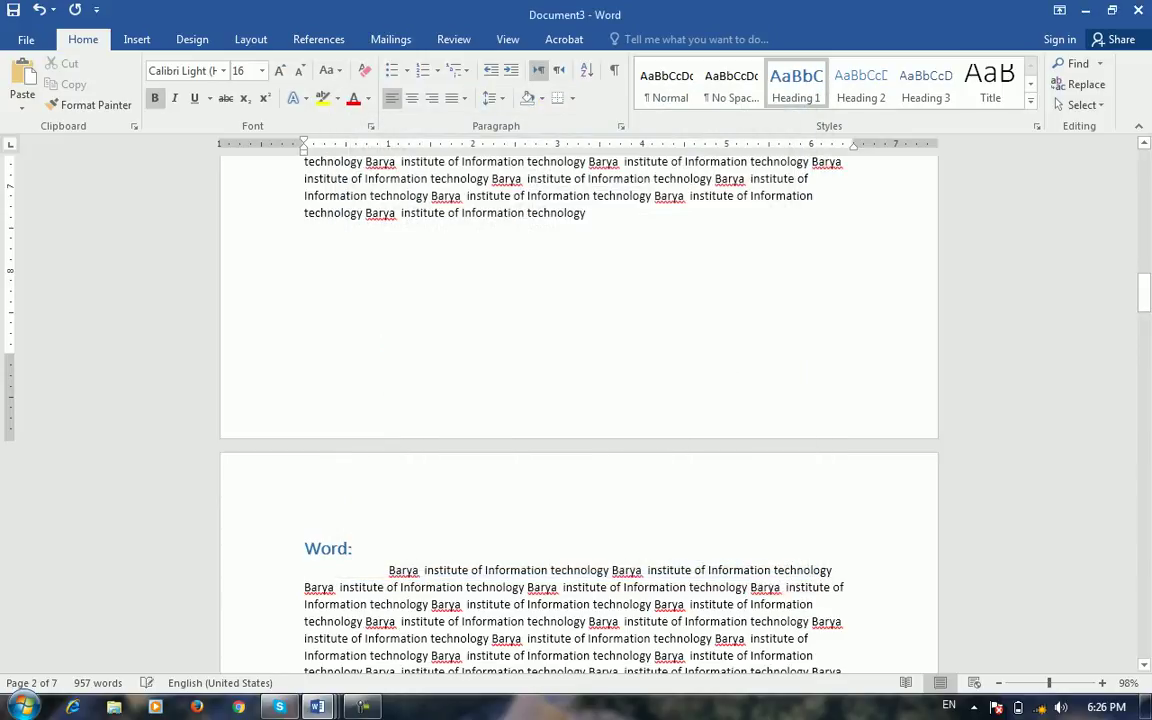
Check the restyled "Windows:" heading and update the table of contents on the first page.
scroll(578, 414, "up", 5)
scroll(578, 400, "up", 5)
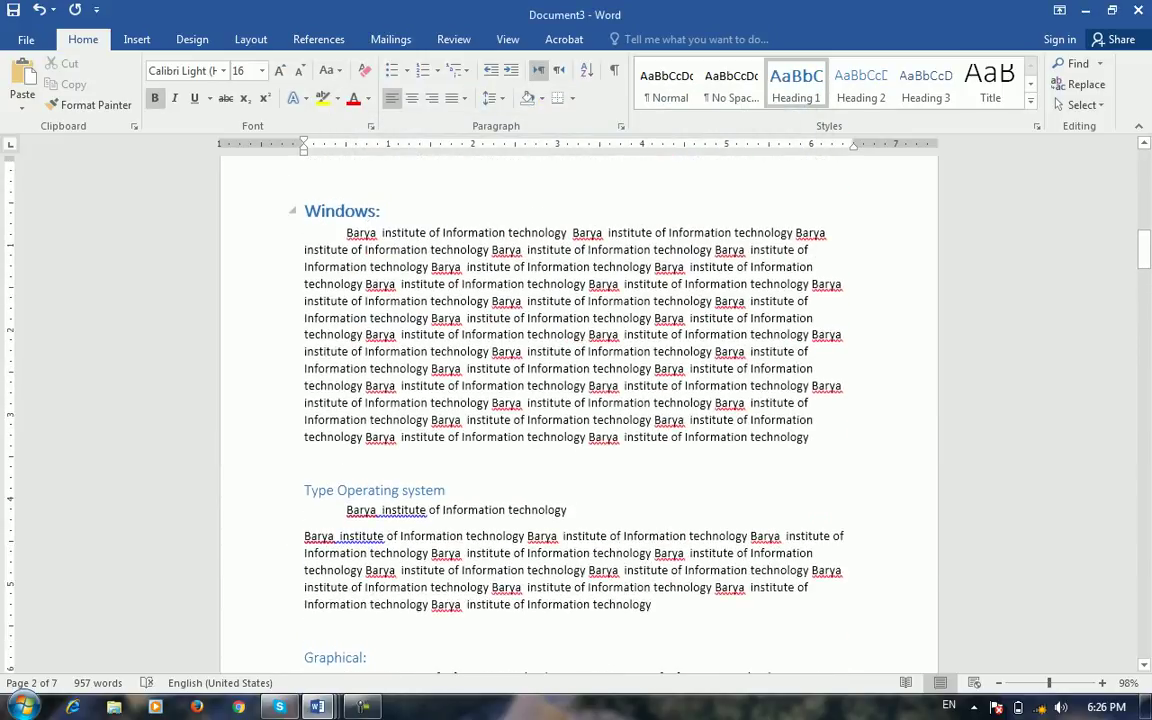
left_click(367, 211)
scroll(367, 211, "up", 10)
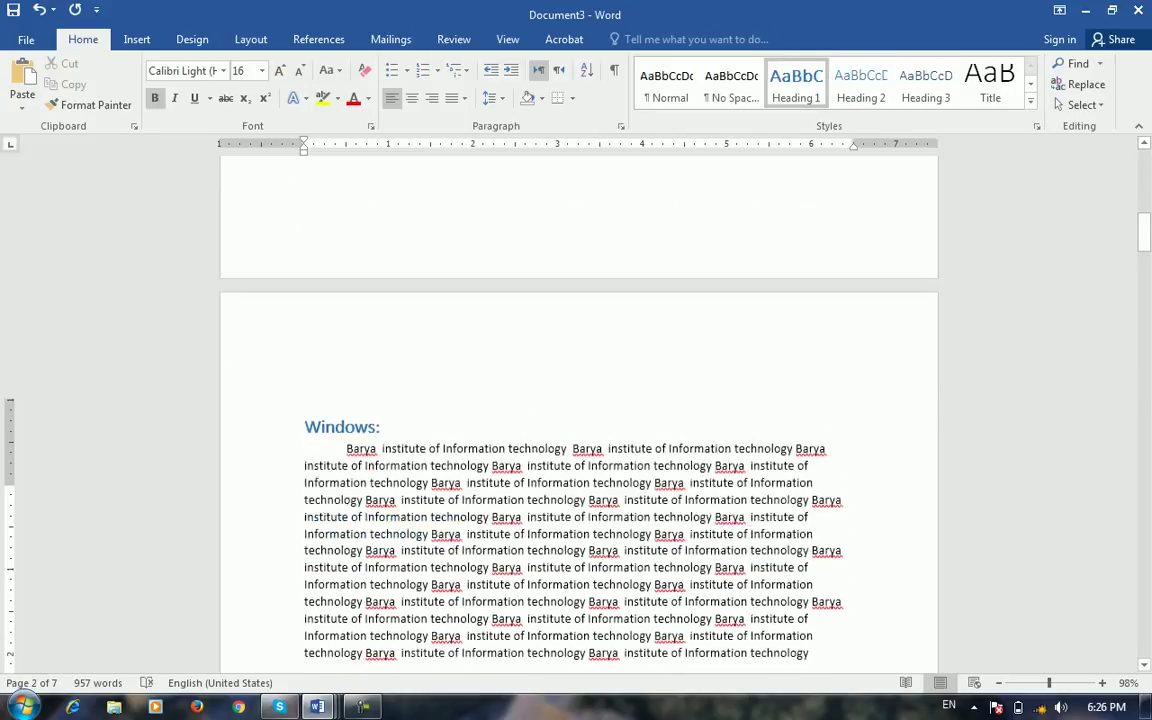
left_click(591, 308)
right_click(591, 316)
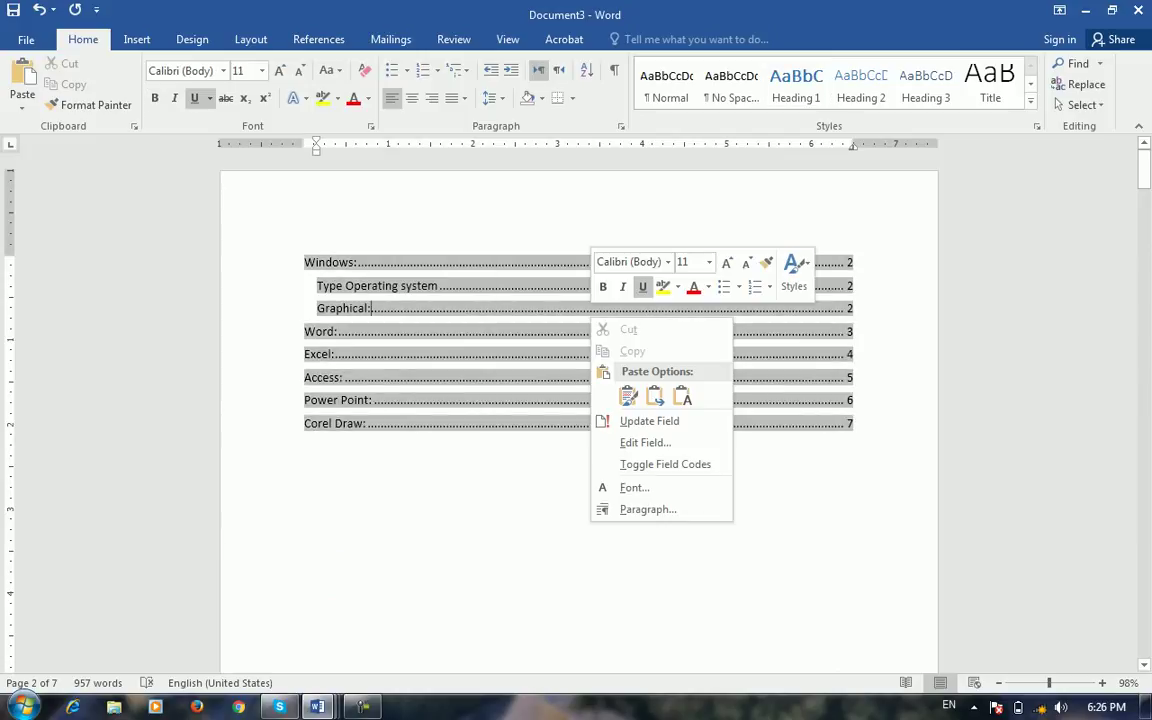
left_click(649, 421)
left_click(468, 410)
left_click(565, 447)
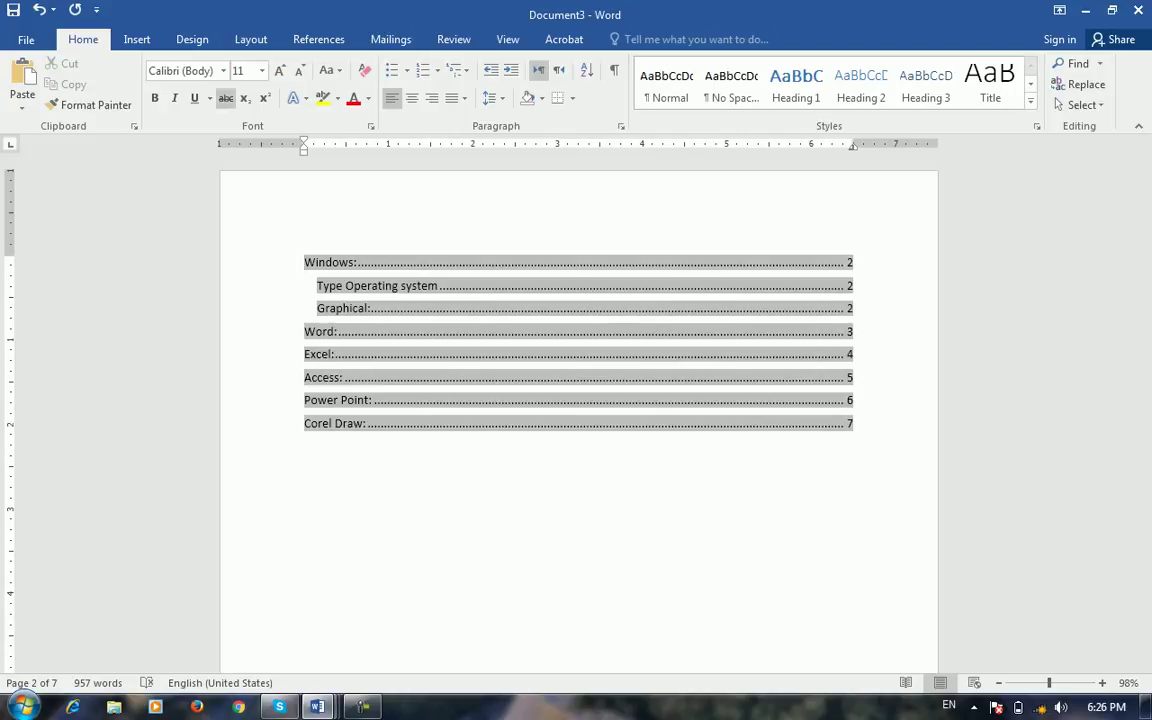
Replace the existing table of contents with a custom one in the Classic format.
left_click(318, 39)
left_click(30, 90)
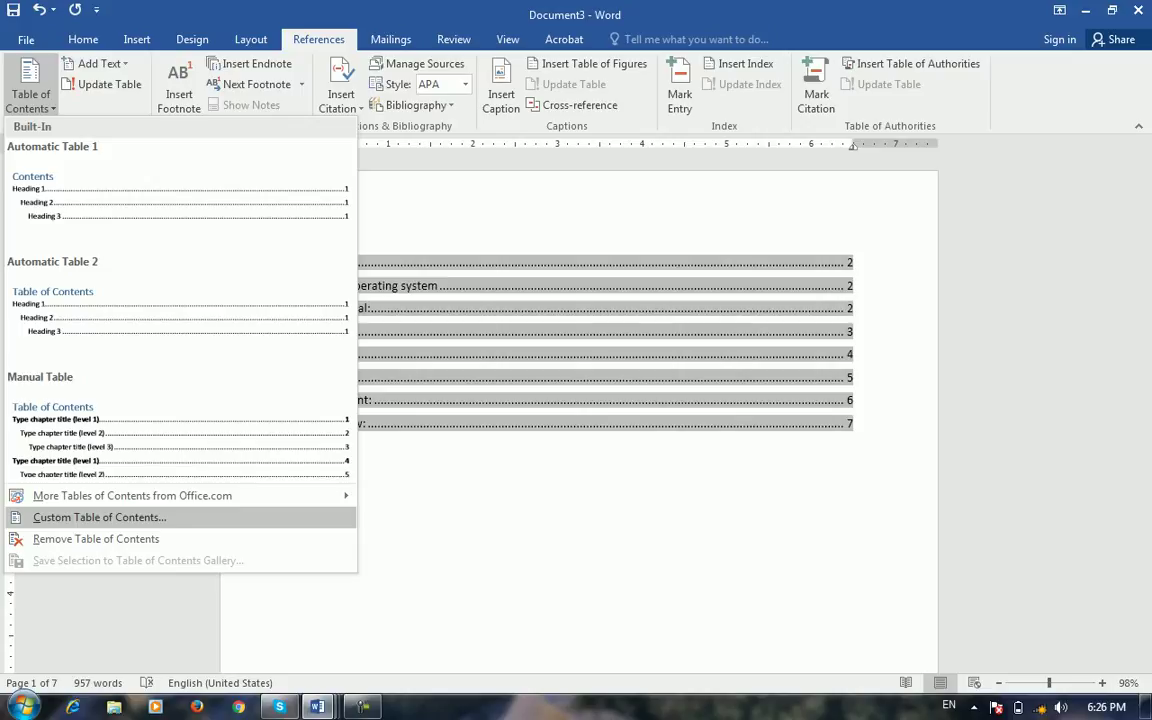
left_click(99, 517)
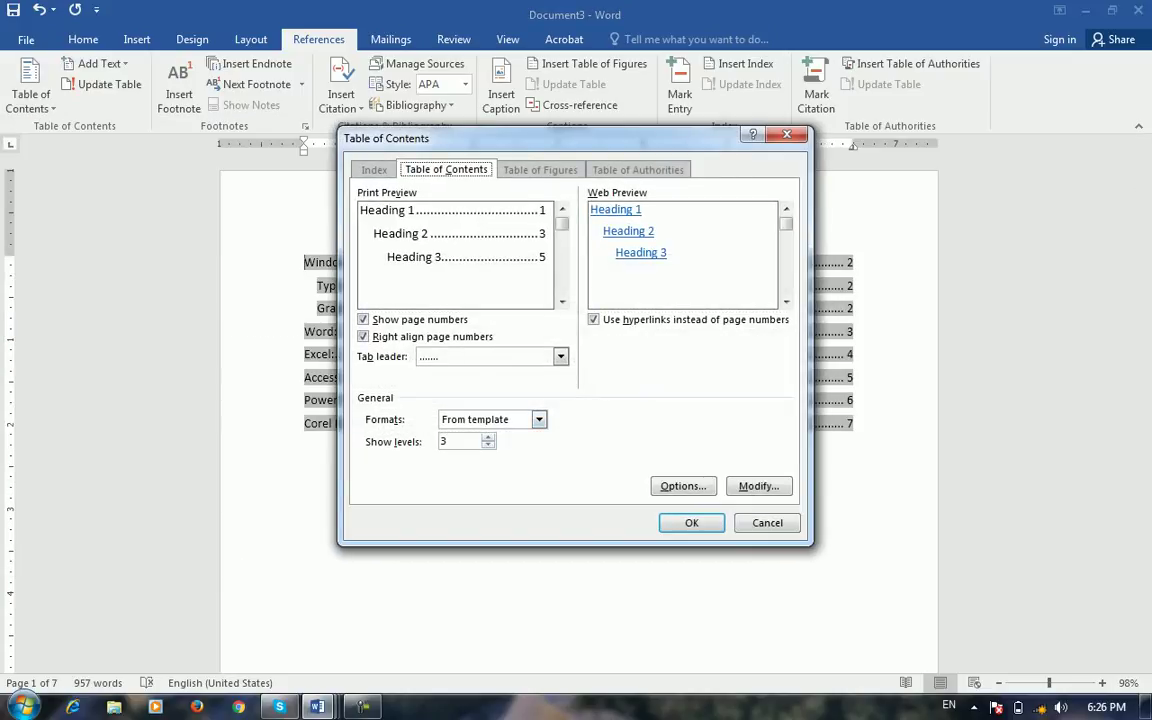
left_click(490, 419)
left_click(470, 445)
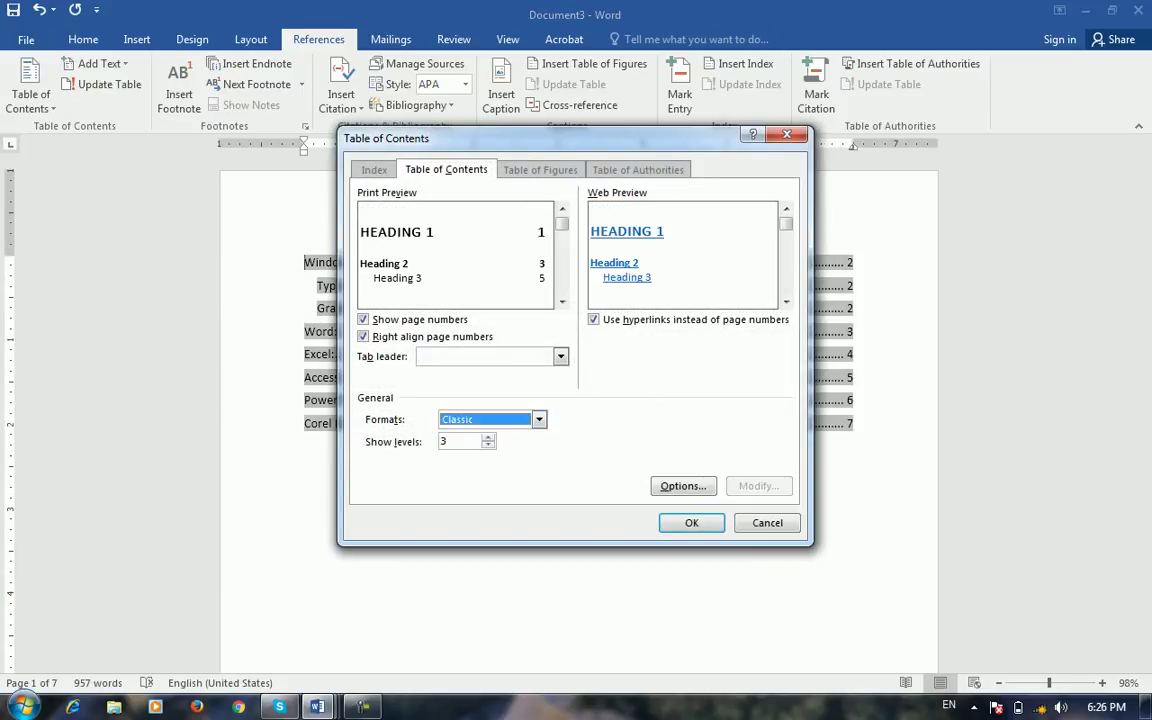
key("Return")
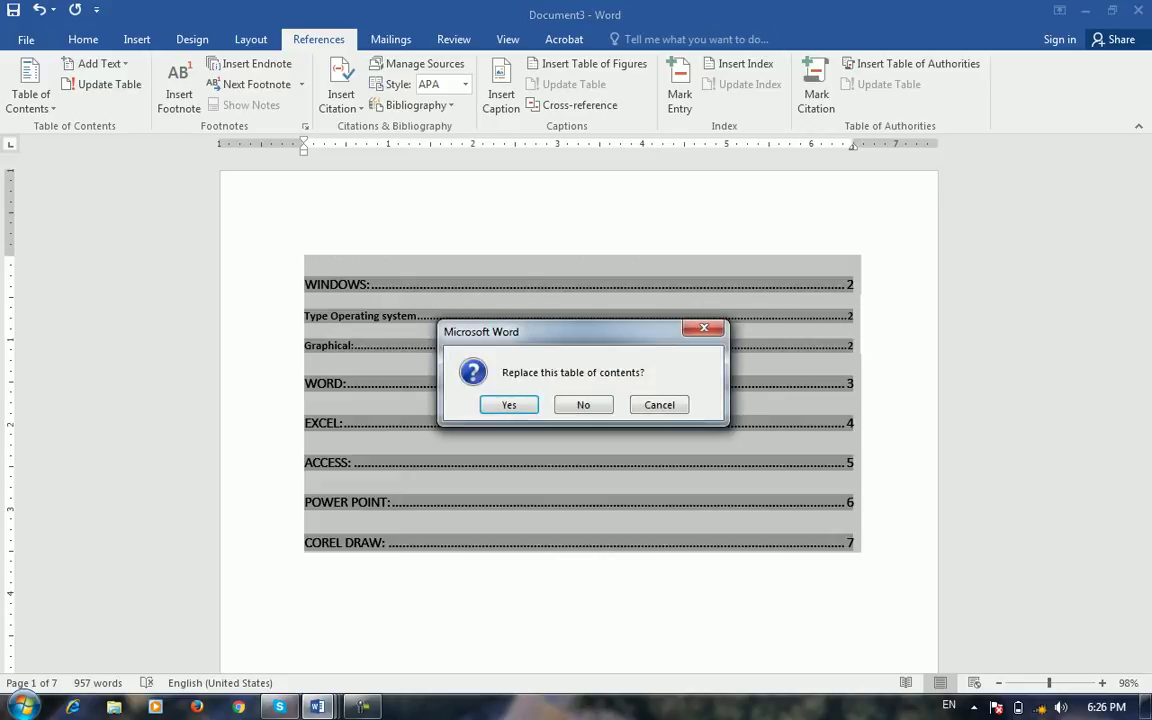
key("Return")
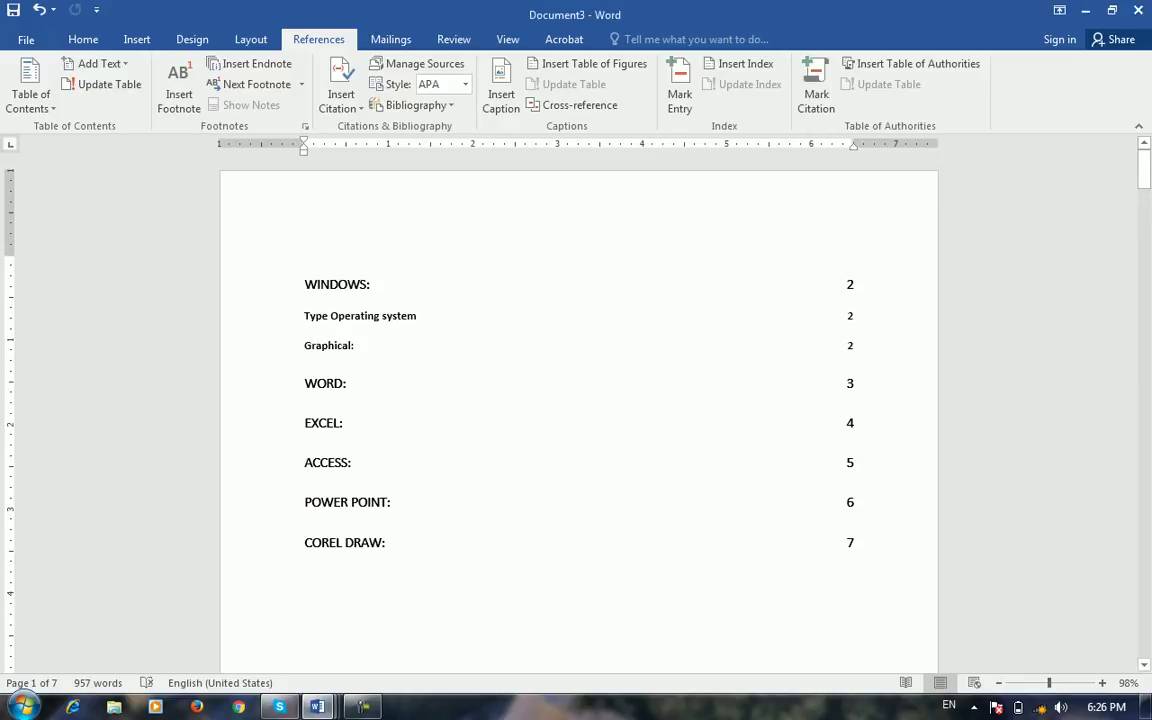
Save the whole table of contents to the Table of Contents gallery as a building block named "My Style".
left_click(352, 462)
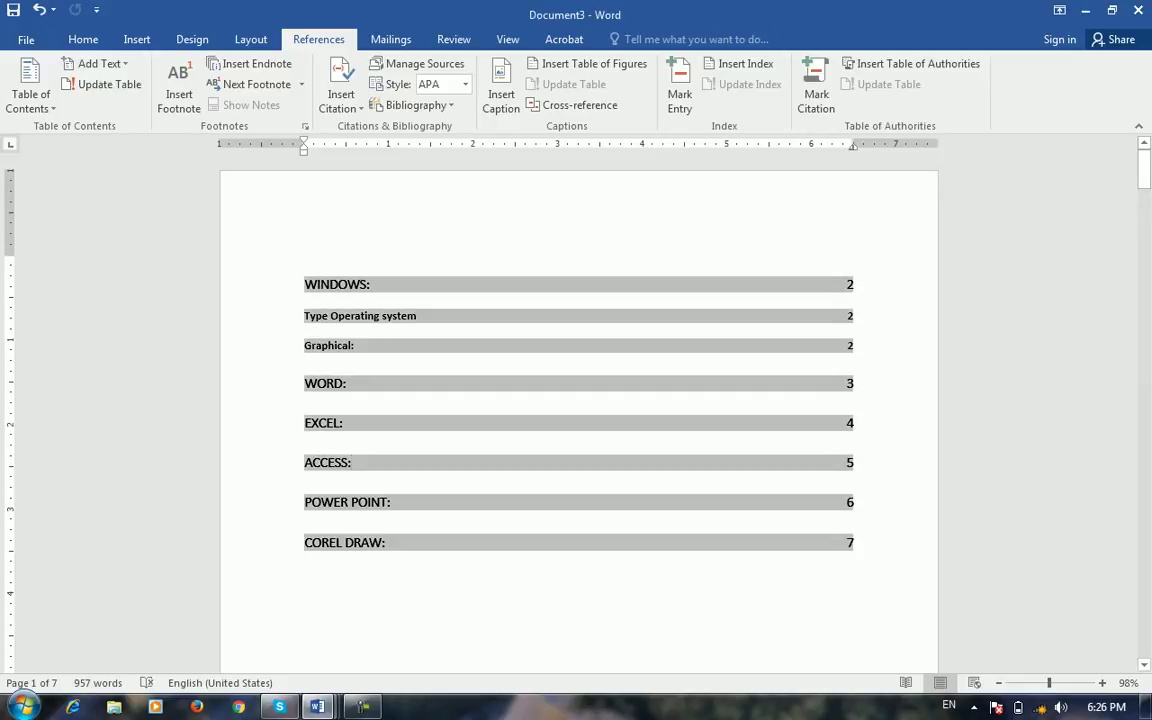
left_click(30, 90)
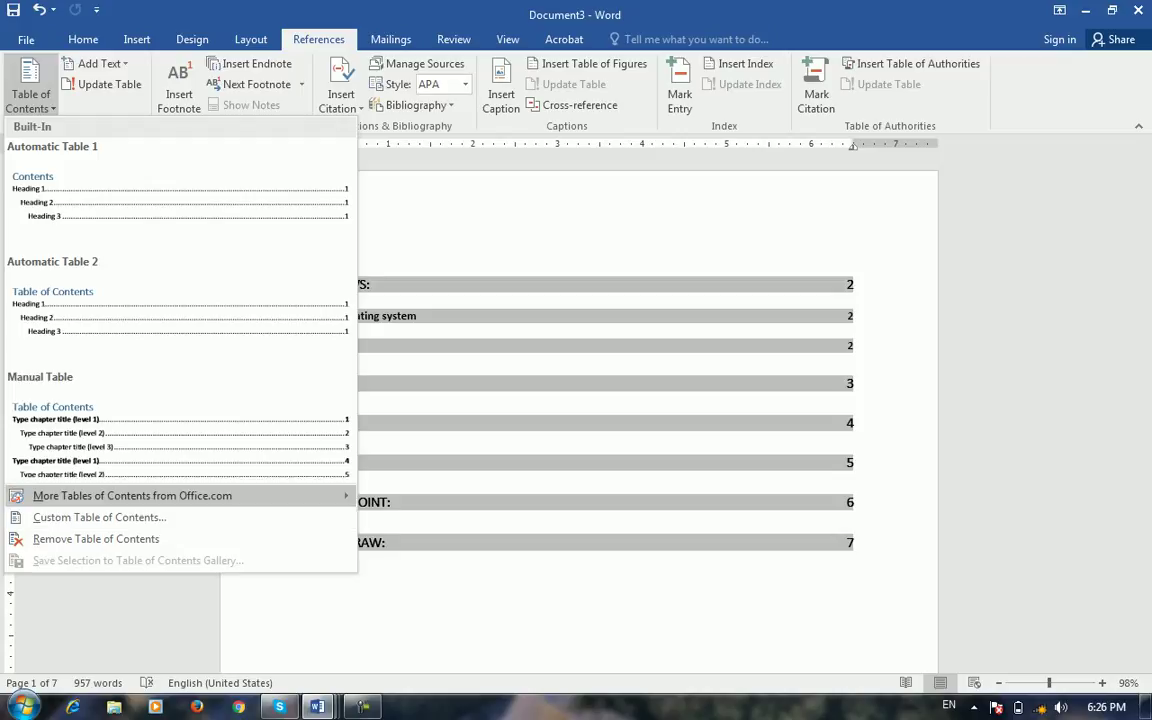
mouse_move(150, 495)
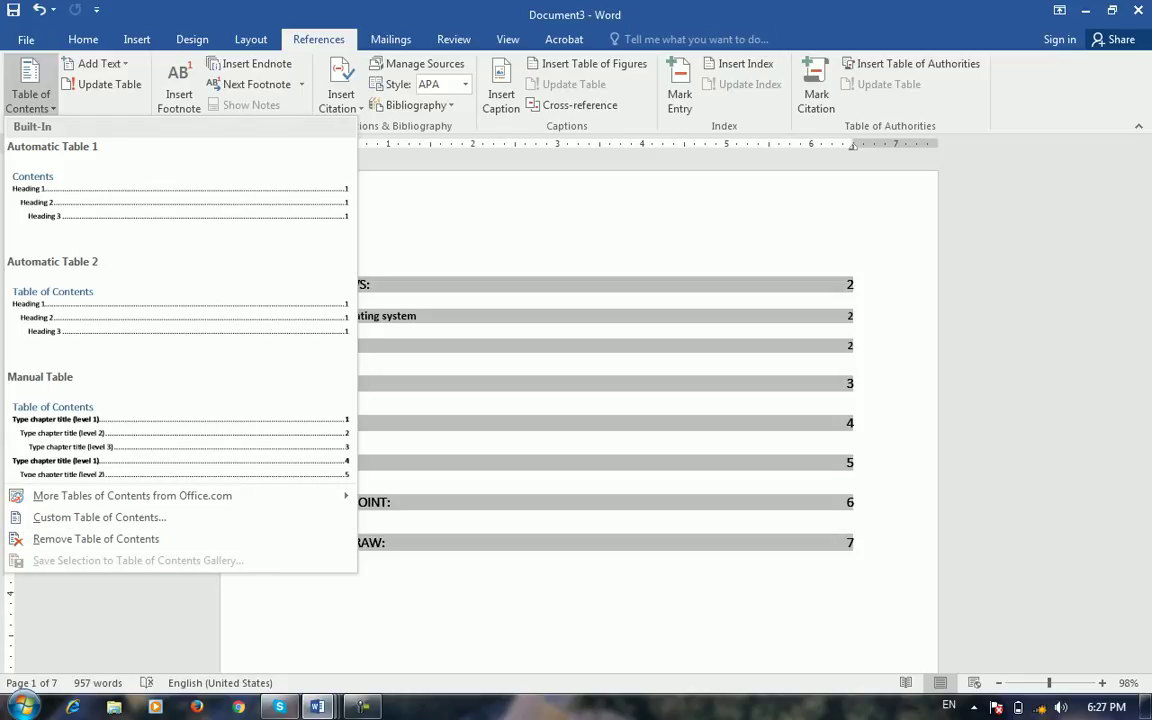
key("Escape")
left_click_drag(293, 564, 293, 262)
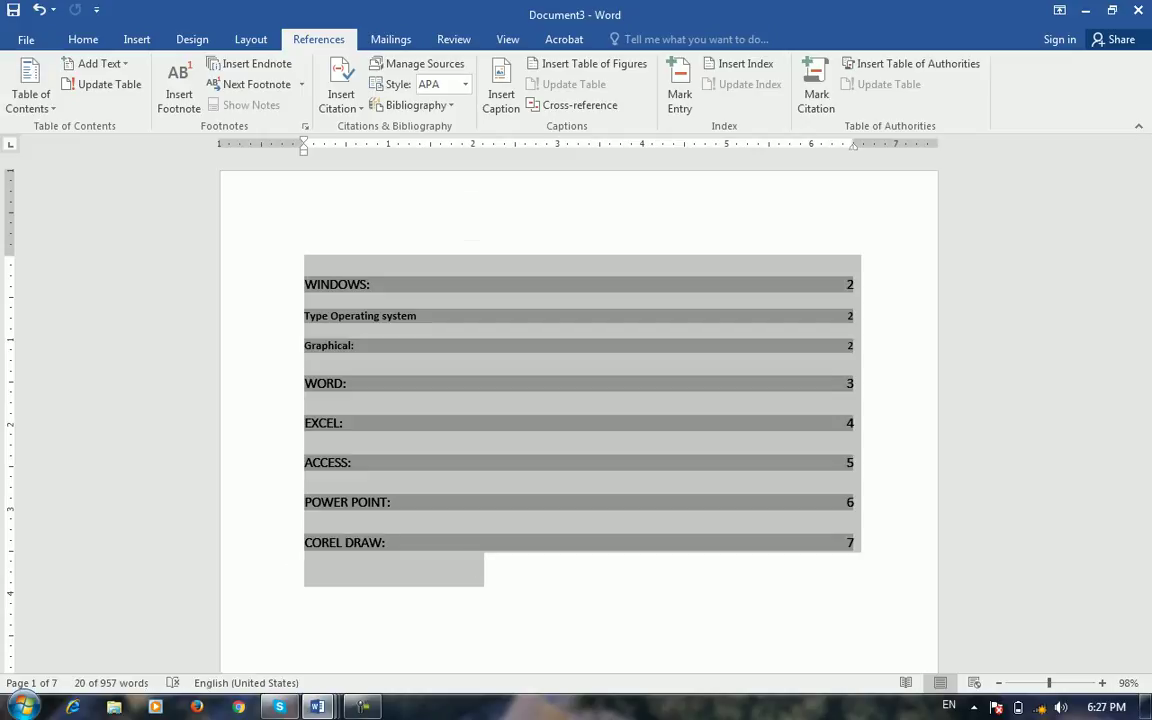
left_click(30, 85)
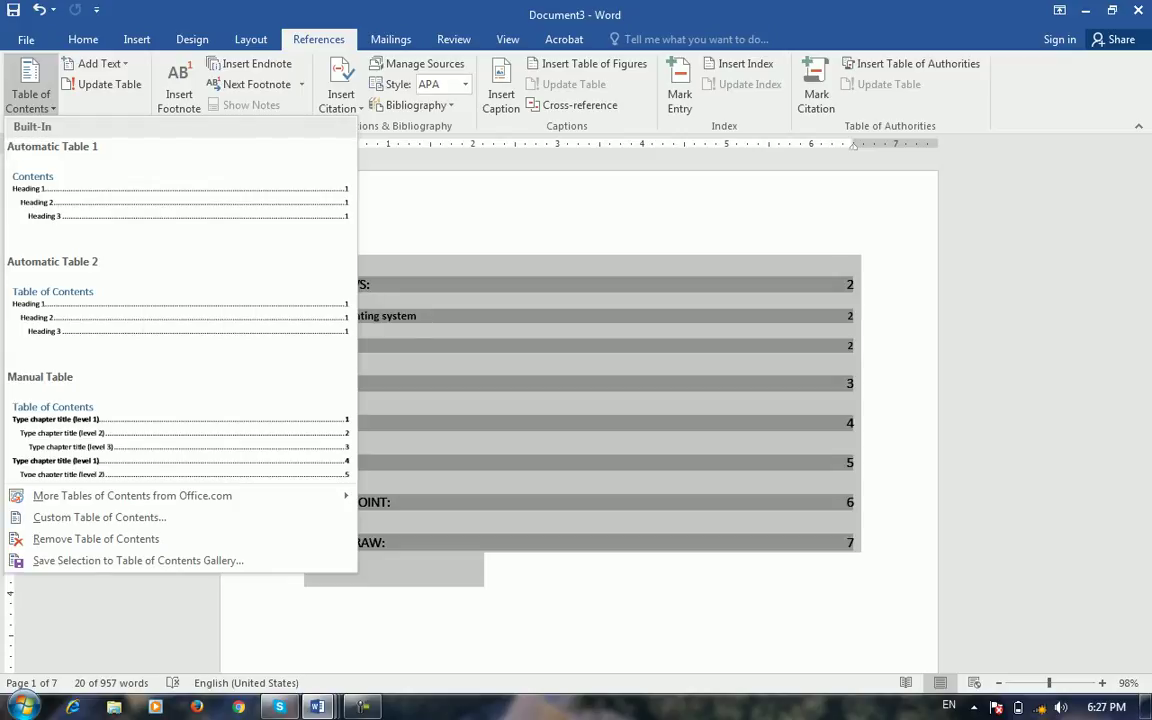
left_click(138, 560)
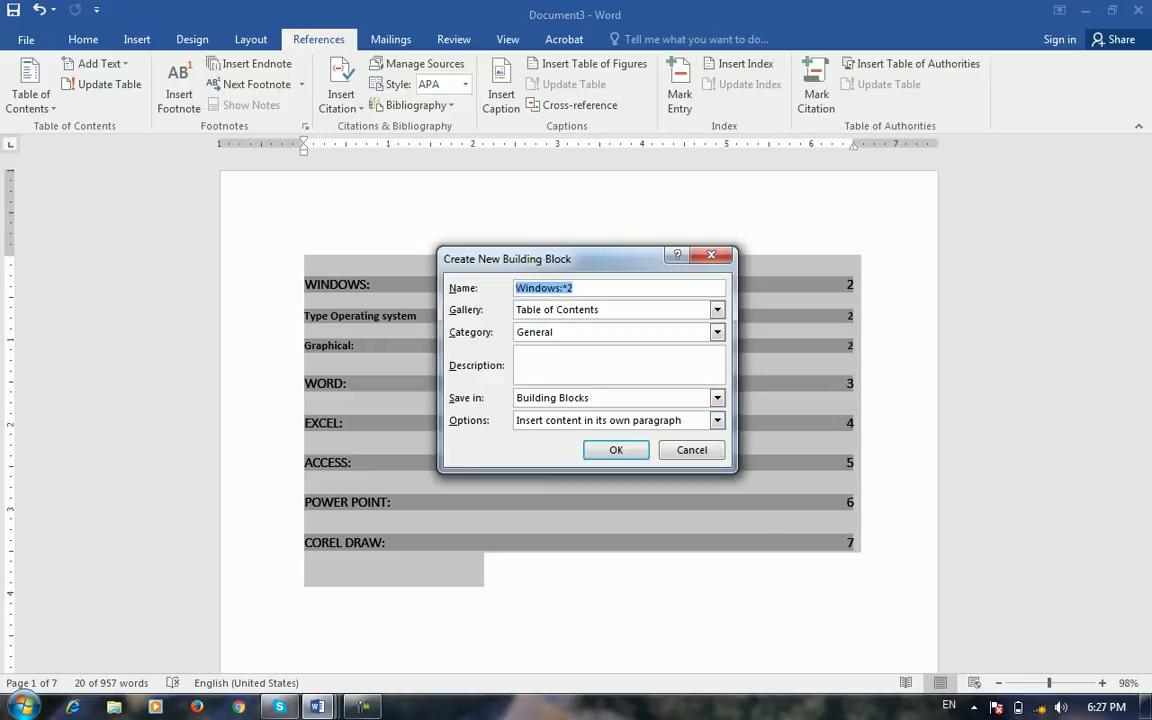
type("My Style")
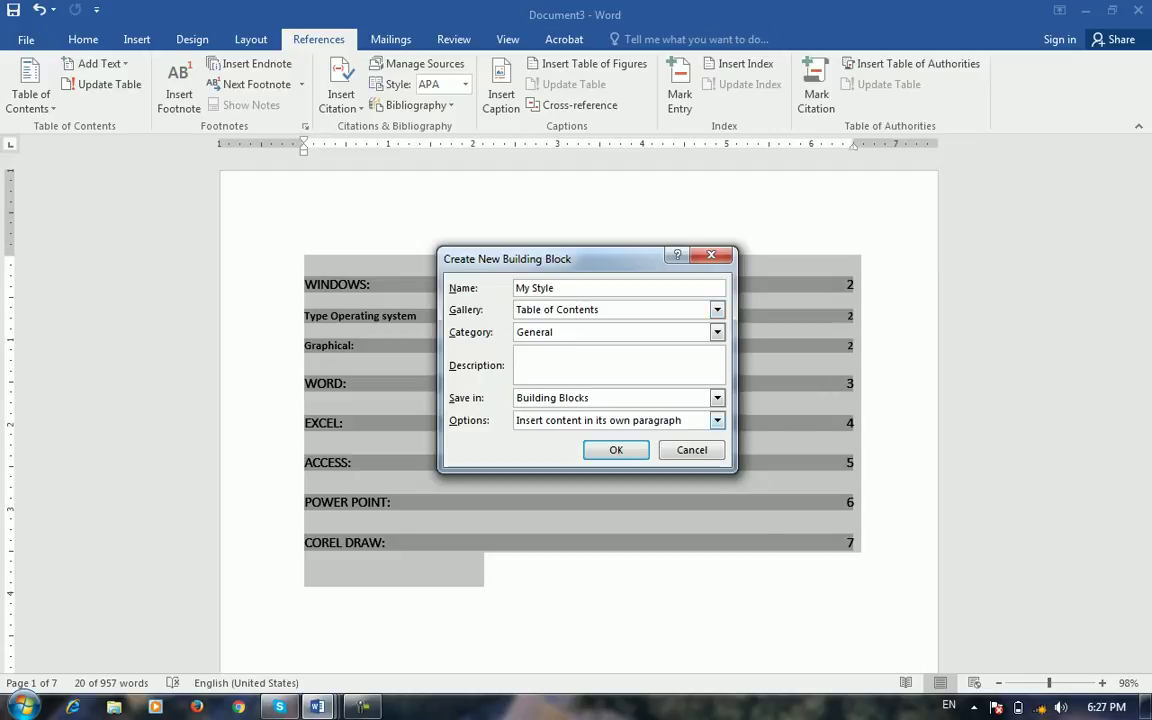
key("Return")
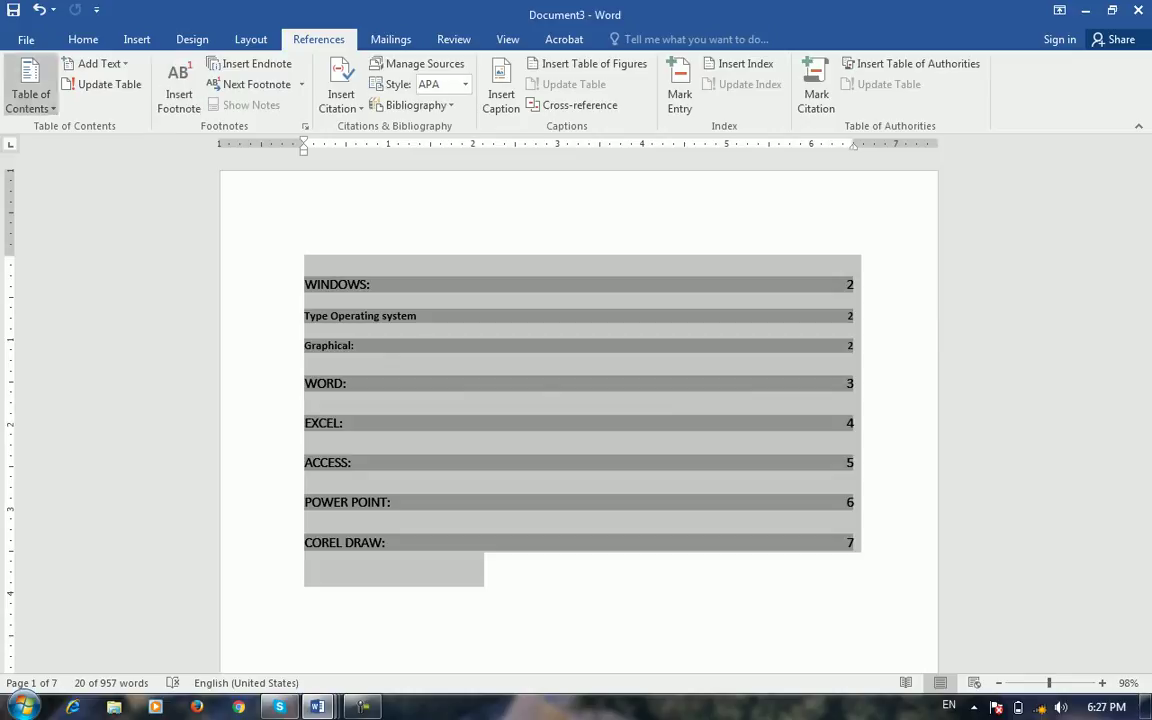
Check the table of contents gallery for the saved "My Style" entry.
left_click(30, 88)
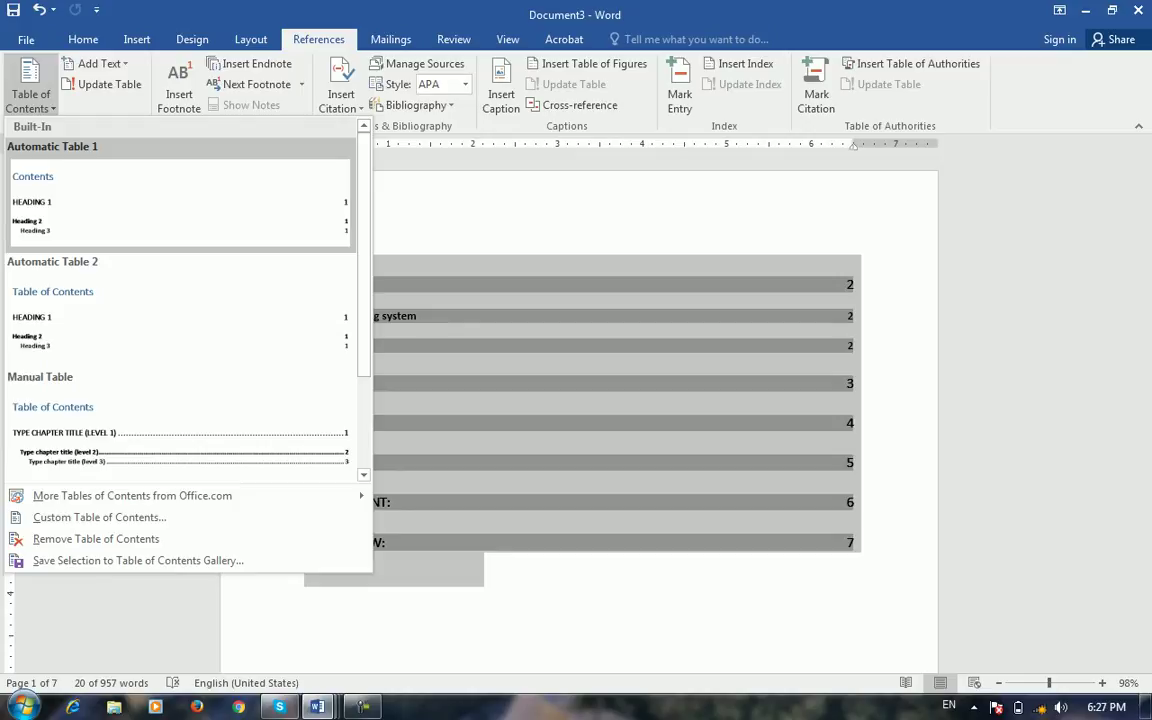
scroll(180, 290, "down", 2)
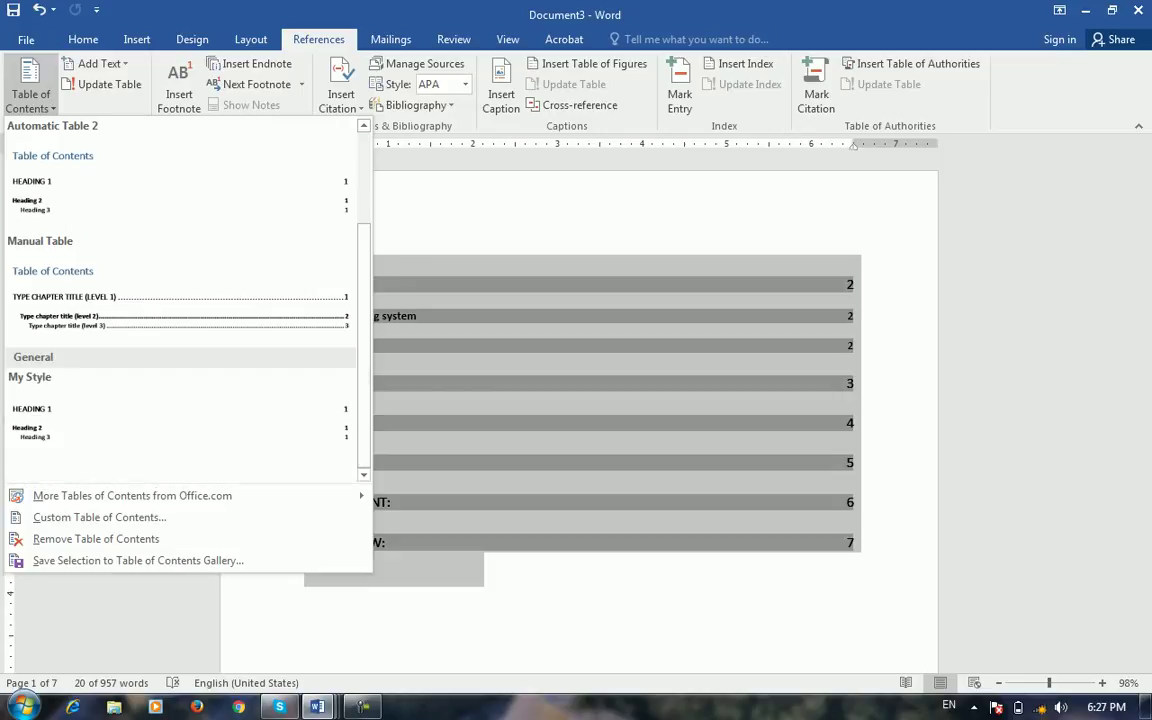
key("Escape")
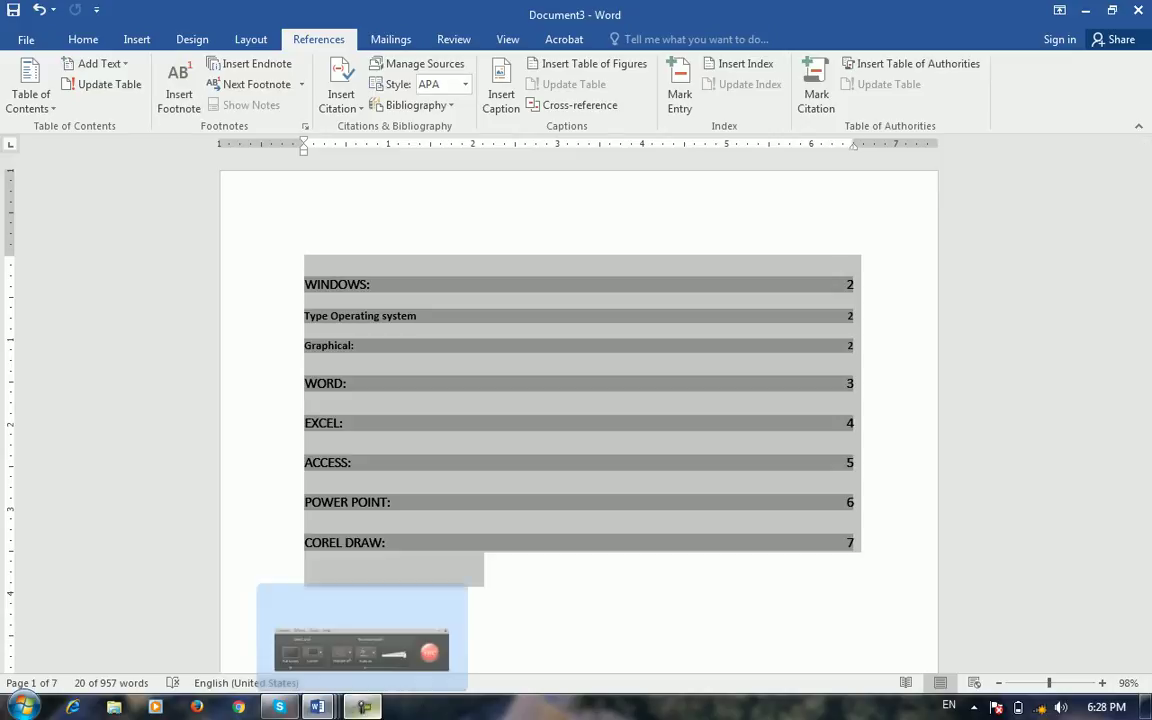
left_click(362, 706)
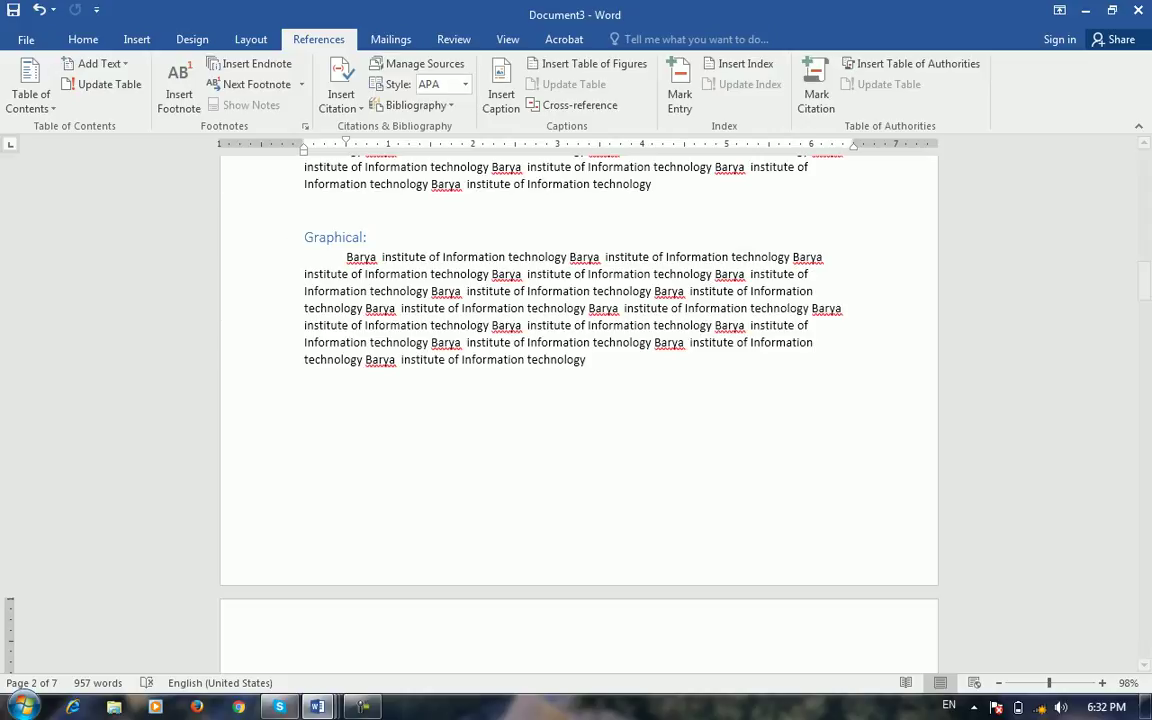
Below the Corel Draw text on the last page, add "Footnote:" and an indented line "The decription about any word given at the end of page".
mouse_move(1145, 282)
left_mouse_down()
mouse_move(1145, 170)
mouse_move(1145, 620)
left_mouse_up()
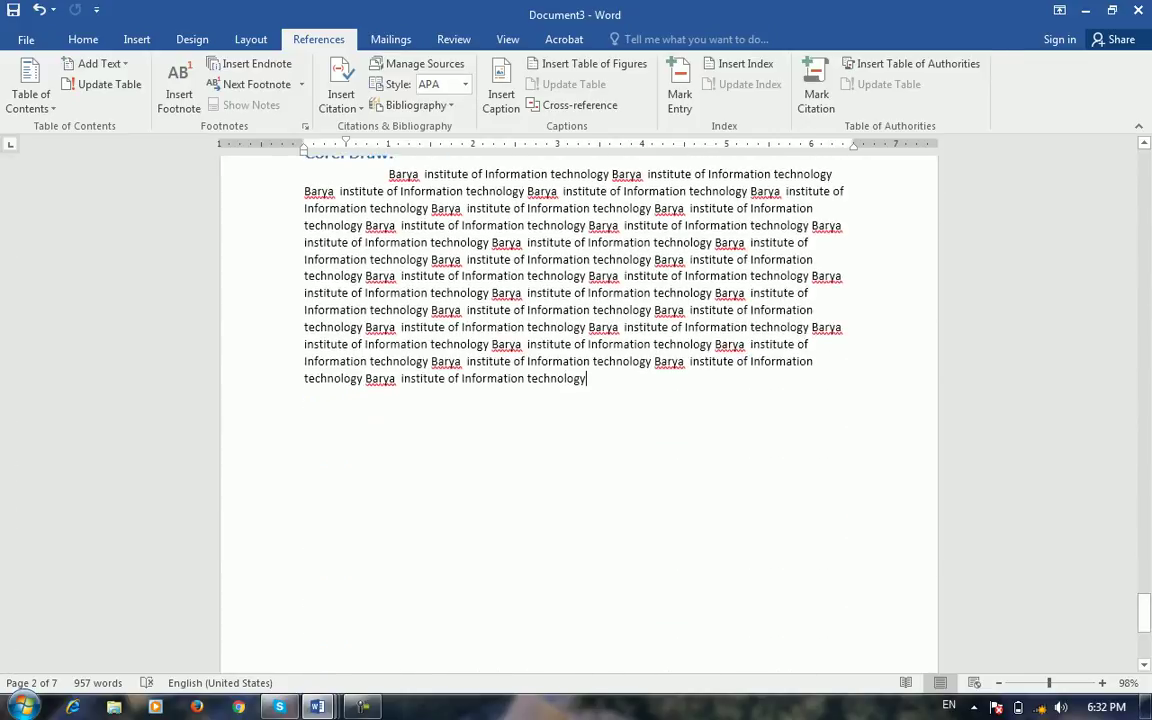
type("Foote")
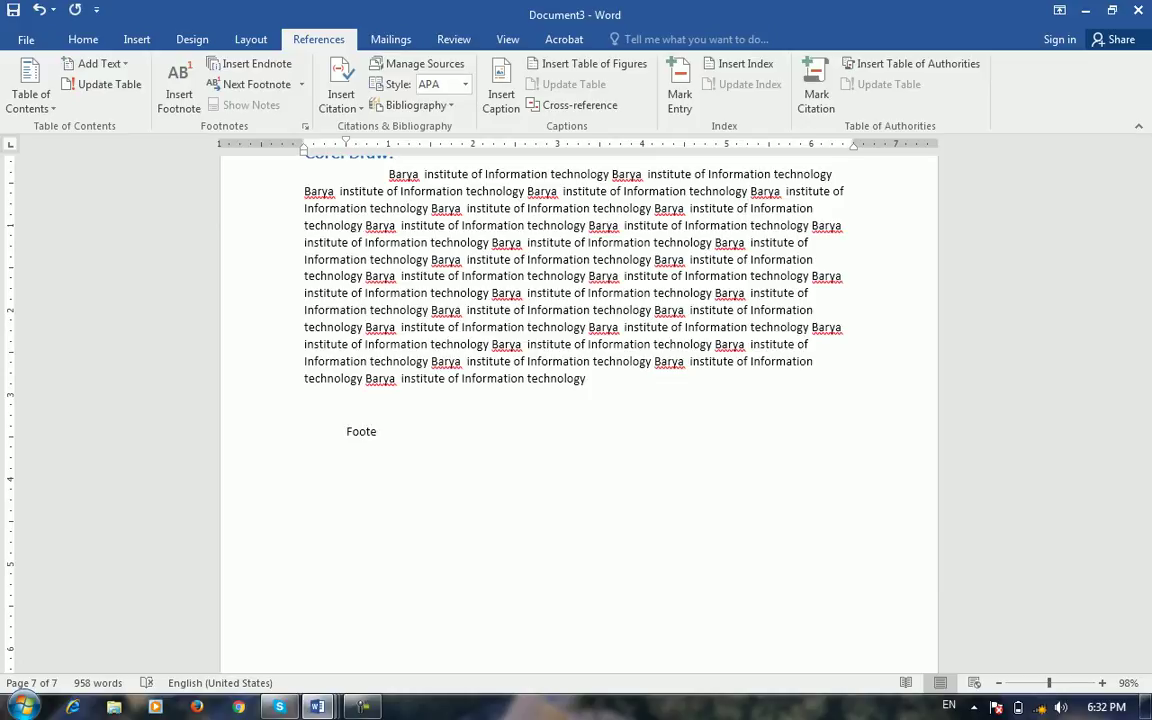
key("BackSpace")
type("no")
key("BackSpace")
type("ote:")
key("Tab")
key("BackSpace")
key("Return")
key("Tab")
type("The decription about any wo")
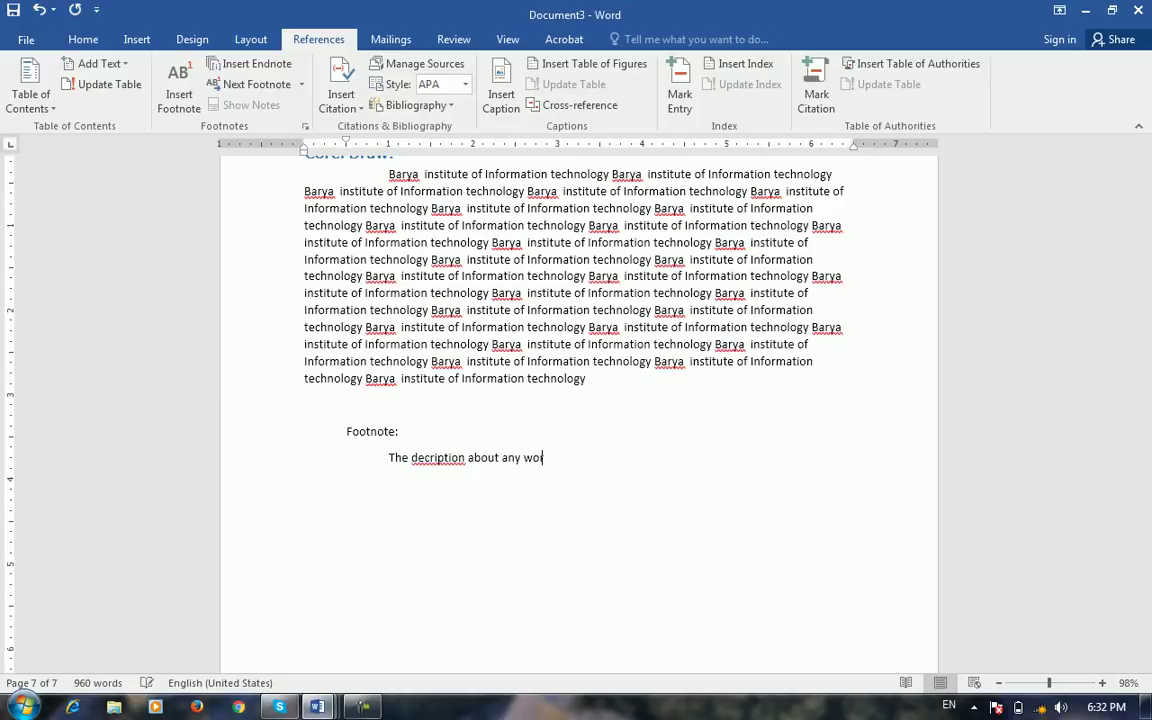
type("rd given at the end of page")
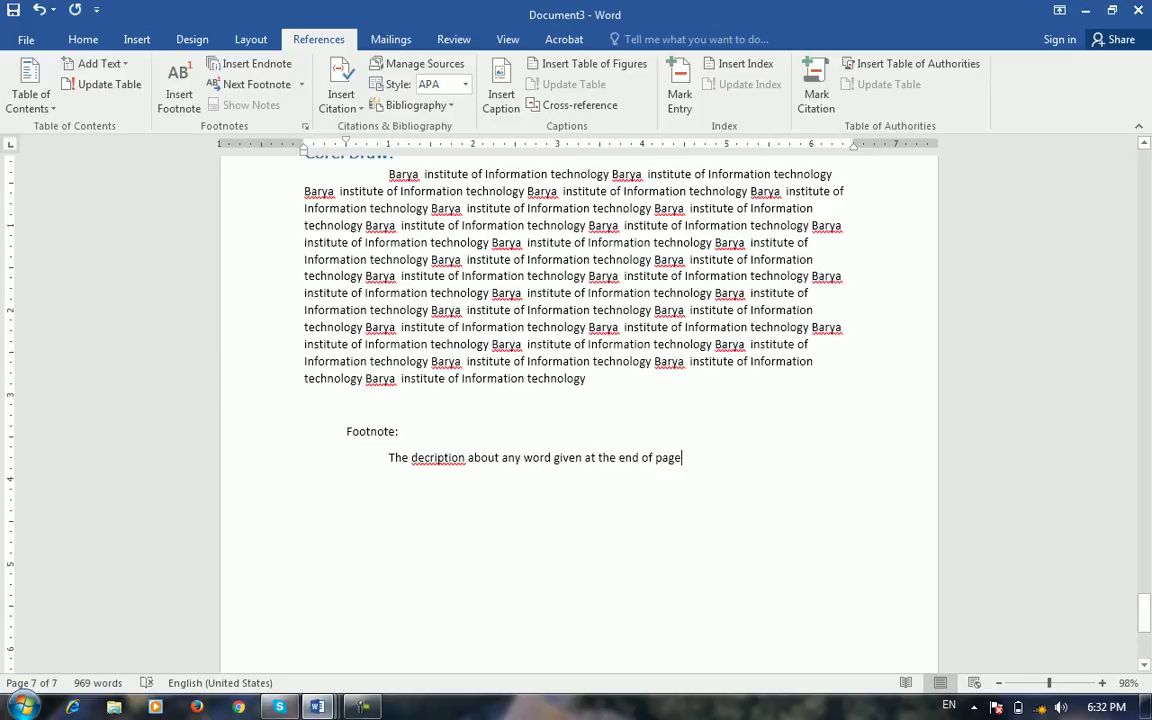
left_click(459, 457)
right_click(463, 457)
left_click(520, 476)
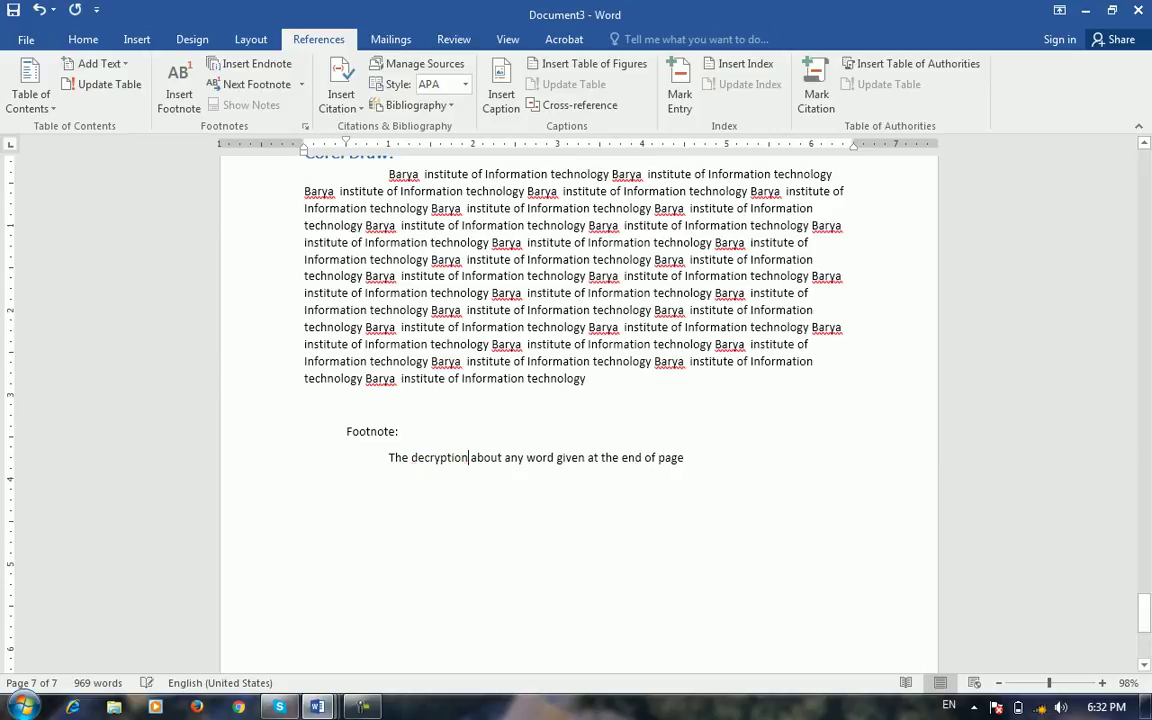
key("ctrl+z")
right_click(399, 431)
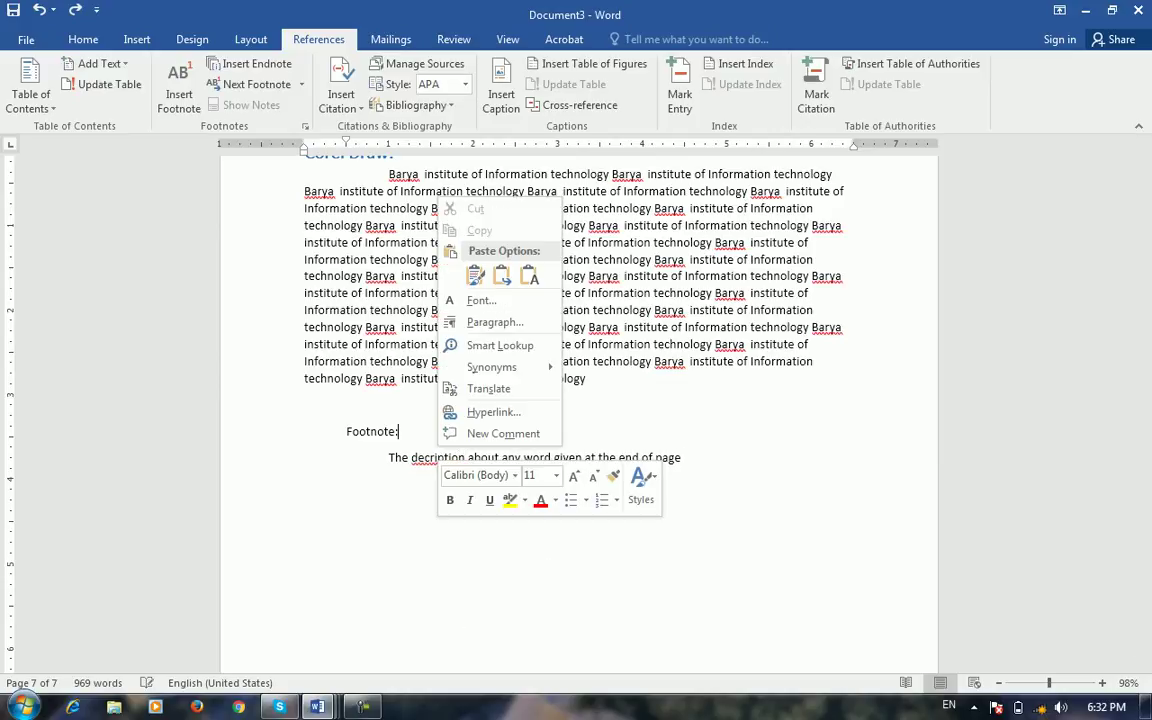
key("Escape")
right_click(463, 459)
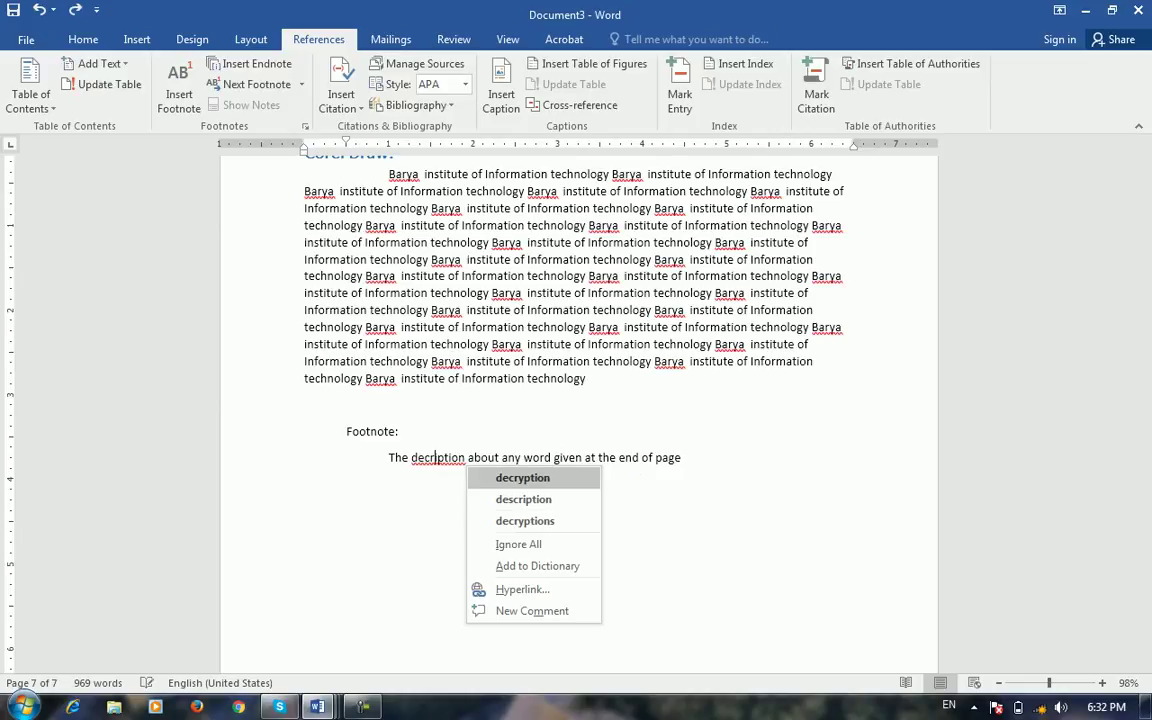
left_click(515, 477)
key("ctrl+z")
Correct the misspelled word in the footnote definition to "description" and start a new line below that definition.
right_click(465, 459)
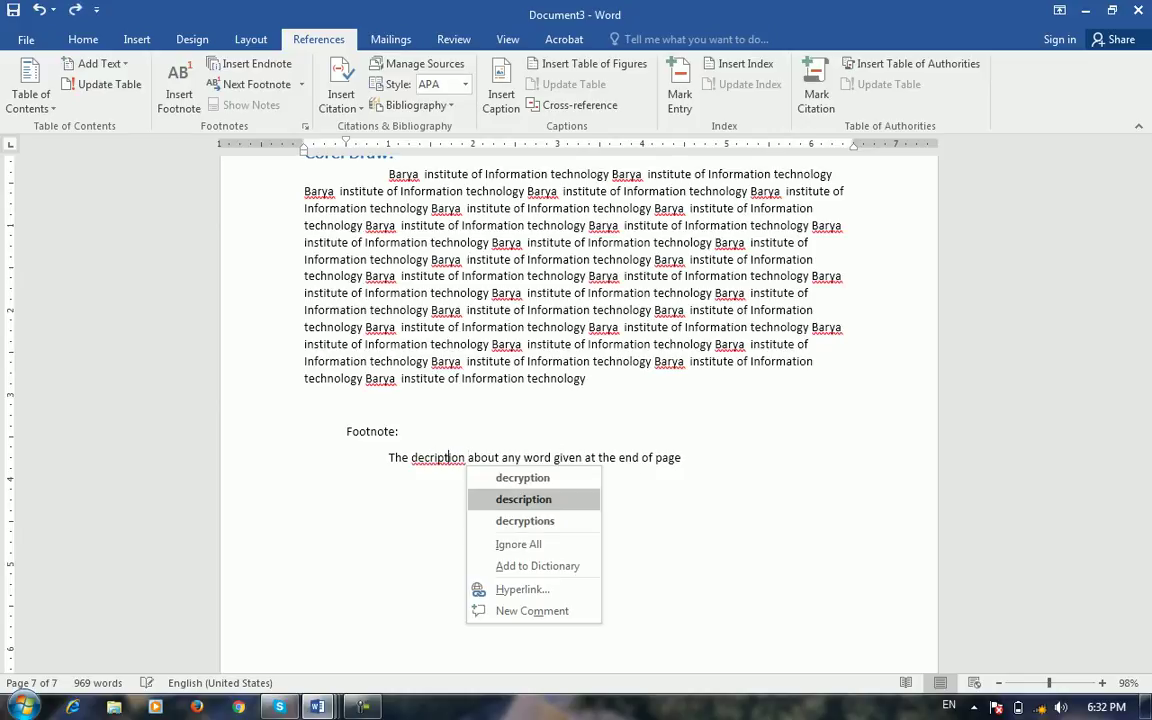
left_click(524, 499)
key("End")
key("Return")
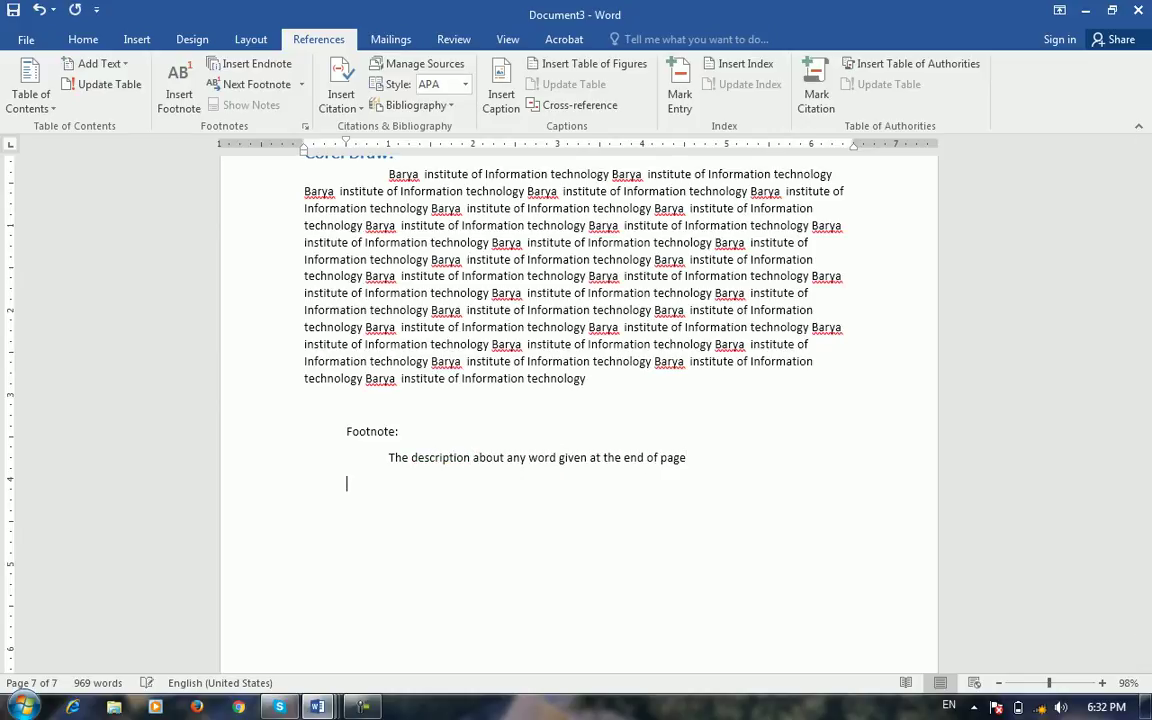
Add an "End Note:" line and place a copy of the footnote definition beneath it.
type("End Note:")
key("Return")
key("Up")
key("Up")
key("shift+End")
key("ctrl+c")
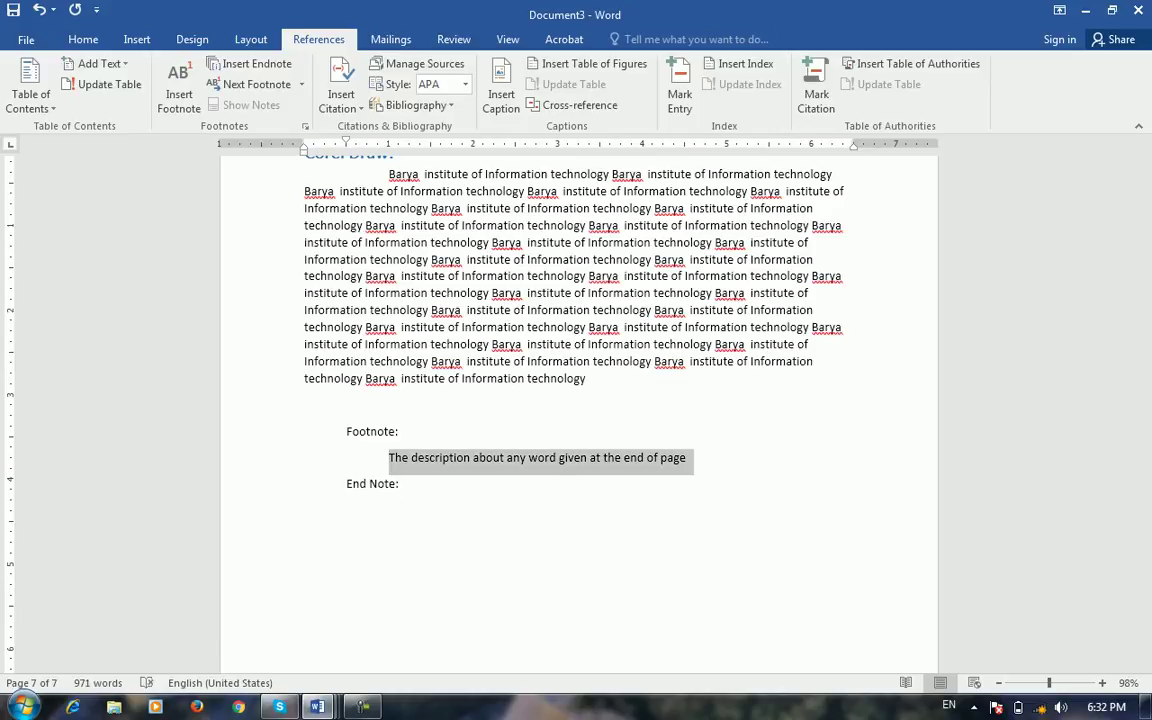
key("Down")
key("Down")
key("ctrl+v")
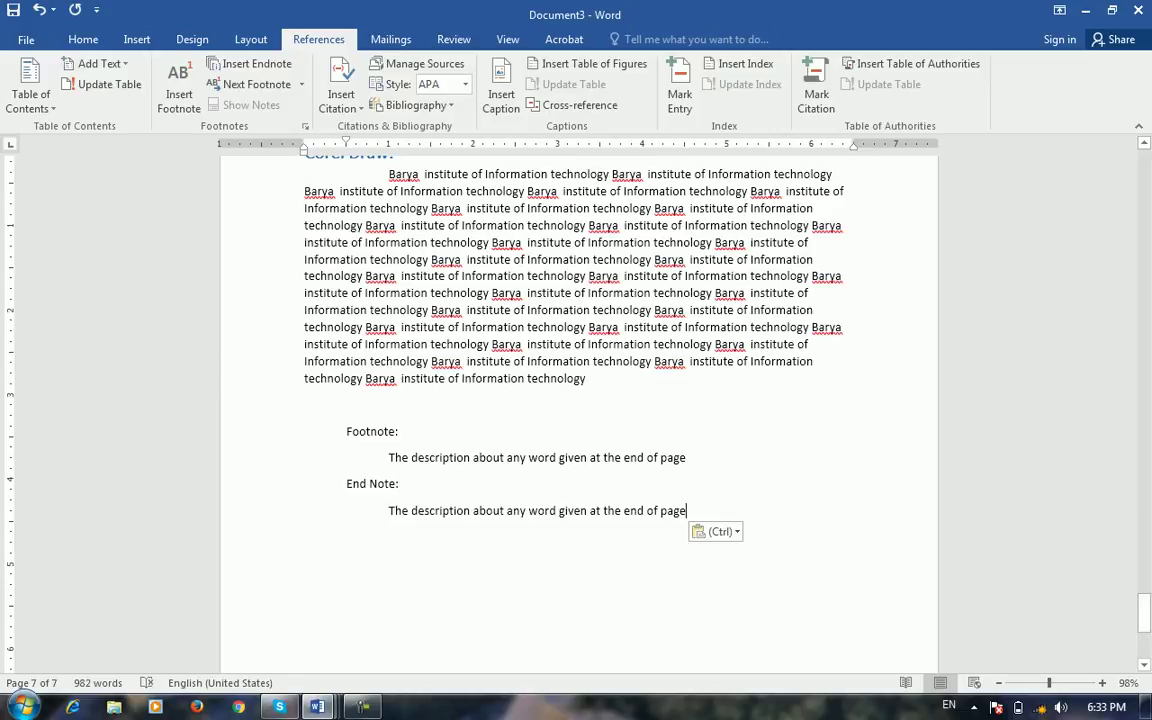
Replace the last word of the End Note definition with "document/section".
key("ctrl+shift+Left")
key("BackSpace")
type("document/section")
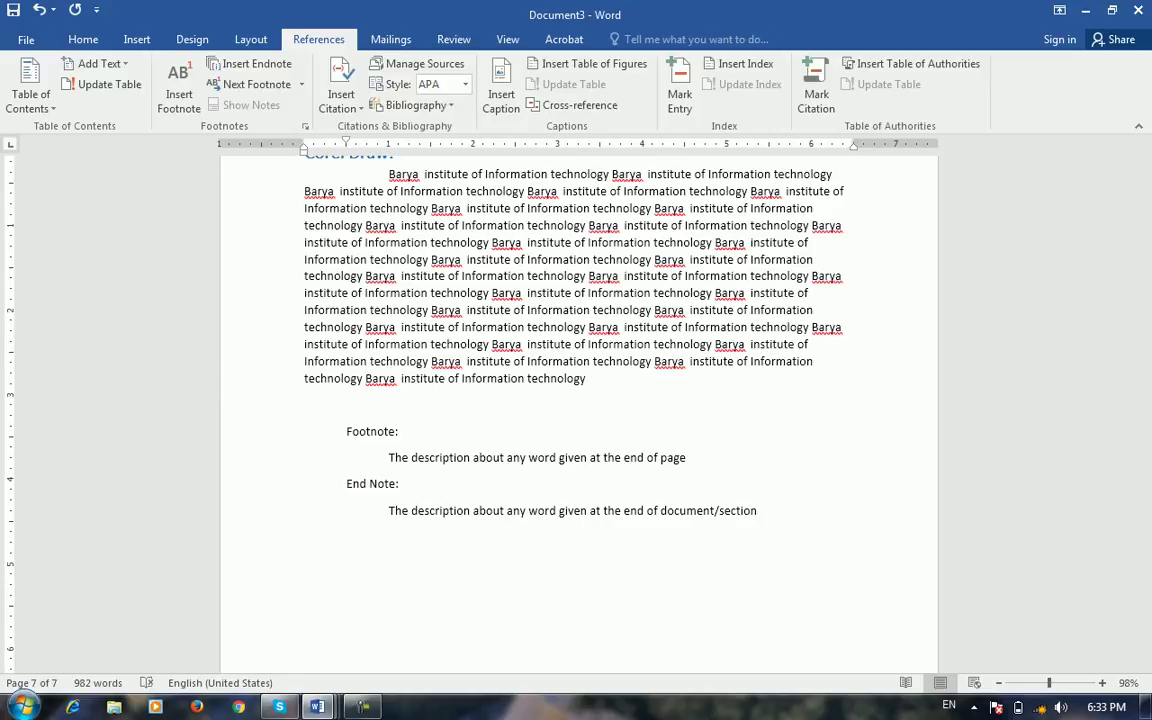
Examine the Footnote and End Note definitions, the word "description" in the first one, and the empty area at the end of page 7.
left_click(395, 431)
left_click(389, 483)
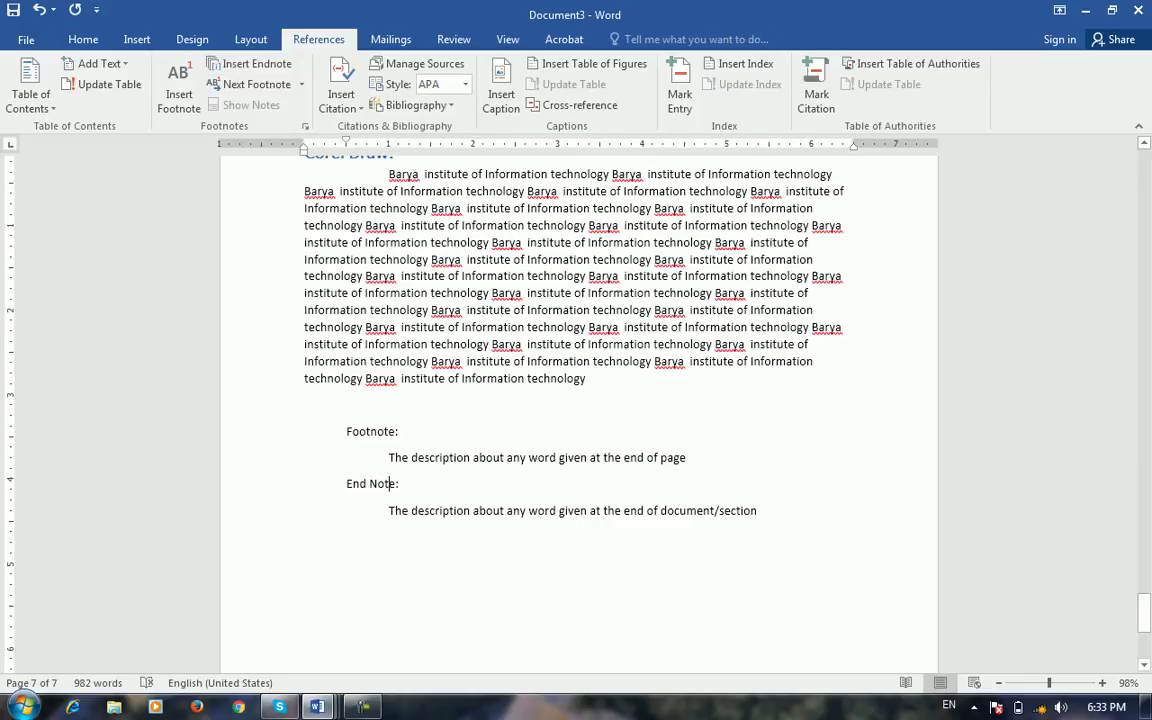
left_click(487, 457)
scroll(474, 376, "down", 2)
scroll(560, 400, "down", 2)
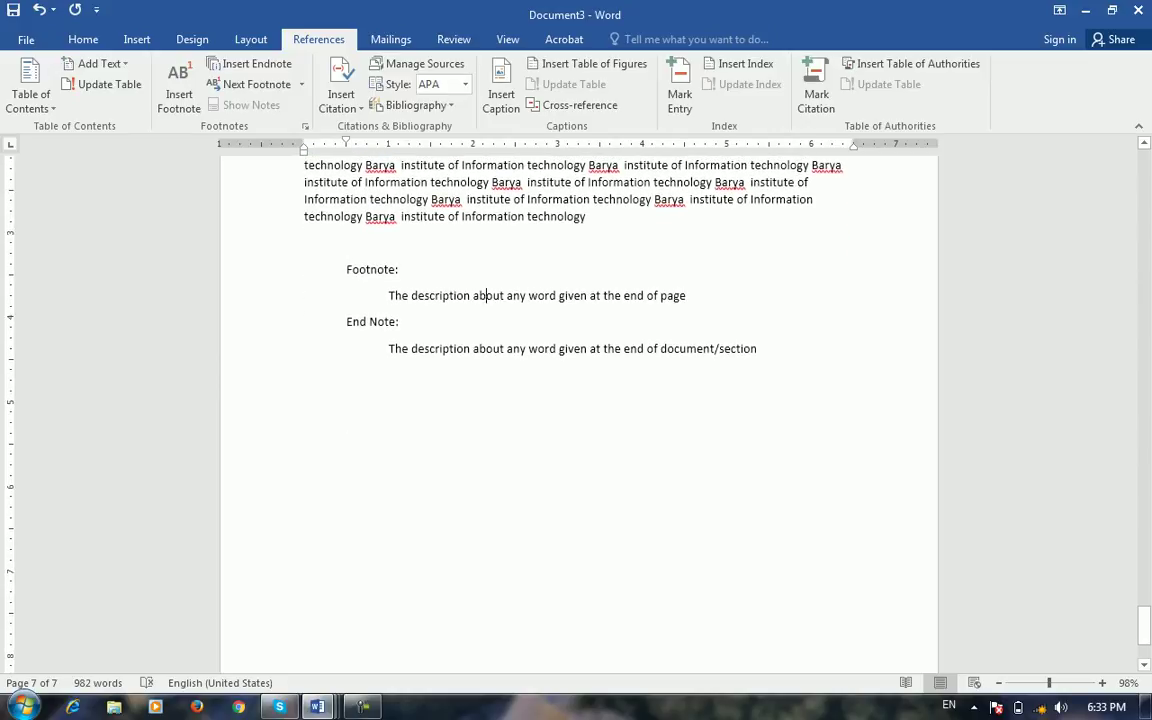
left_click_drag(411, 296, 472, 296)
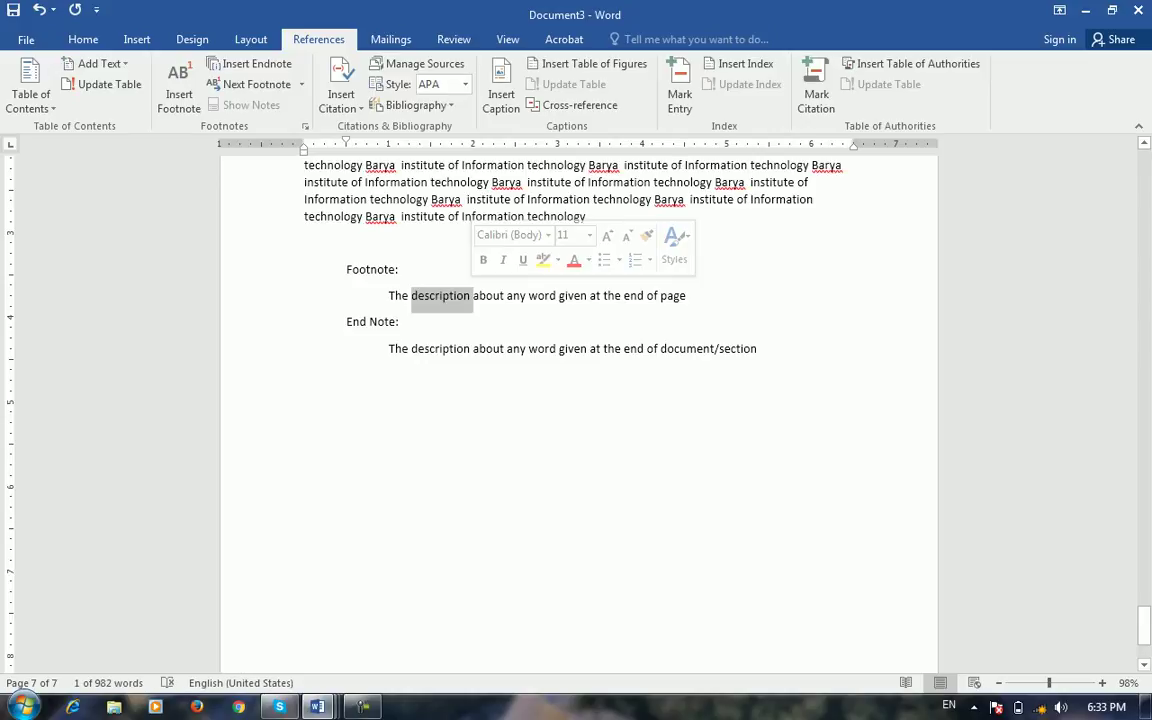
scroll(579, 400, "down", 1)
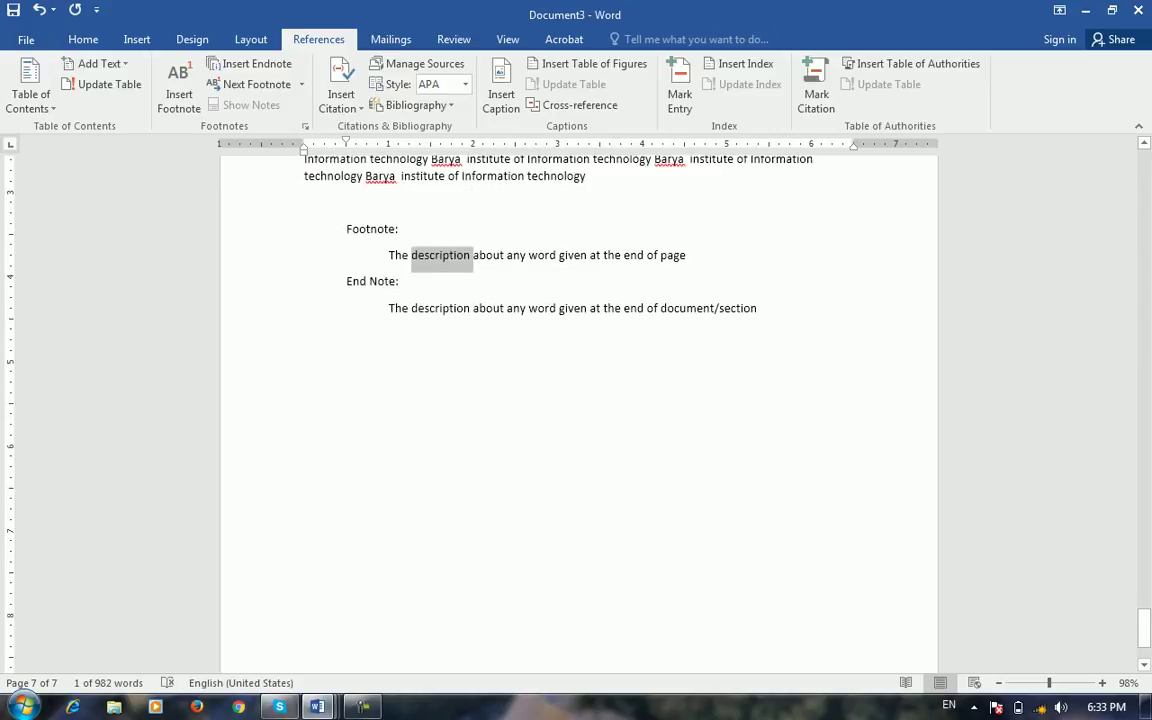
scroll(579, 400, "down", 3)
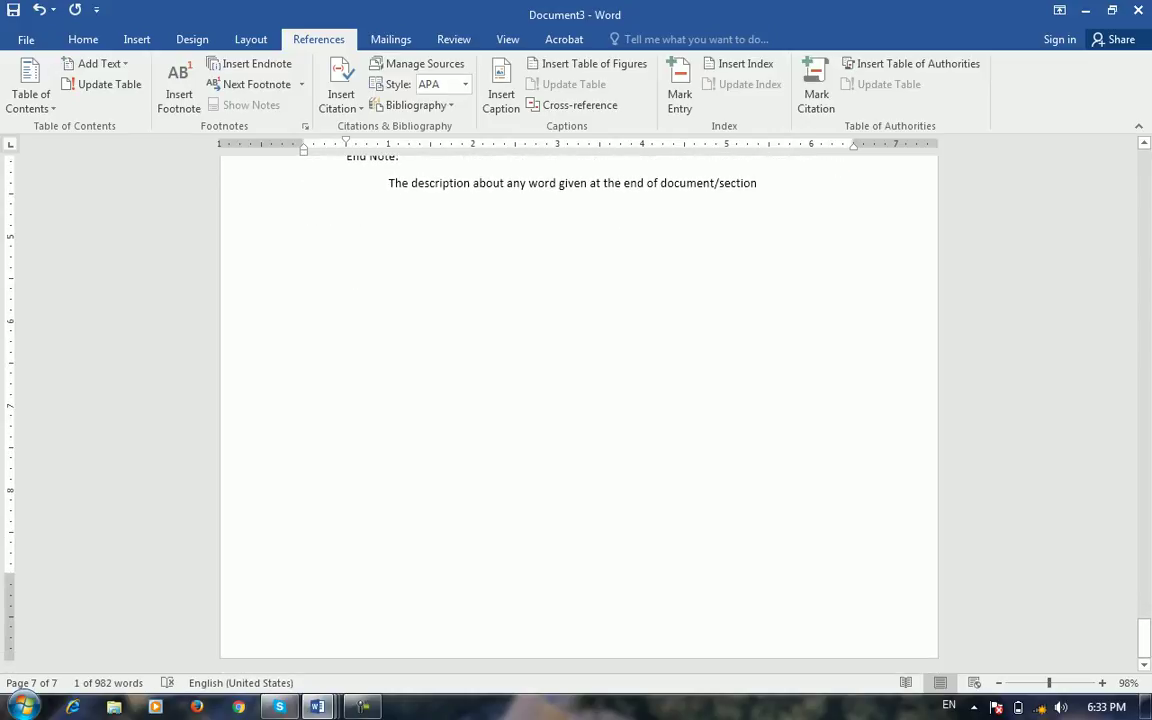
scroll(579, 400, "up", 7)
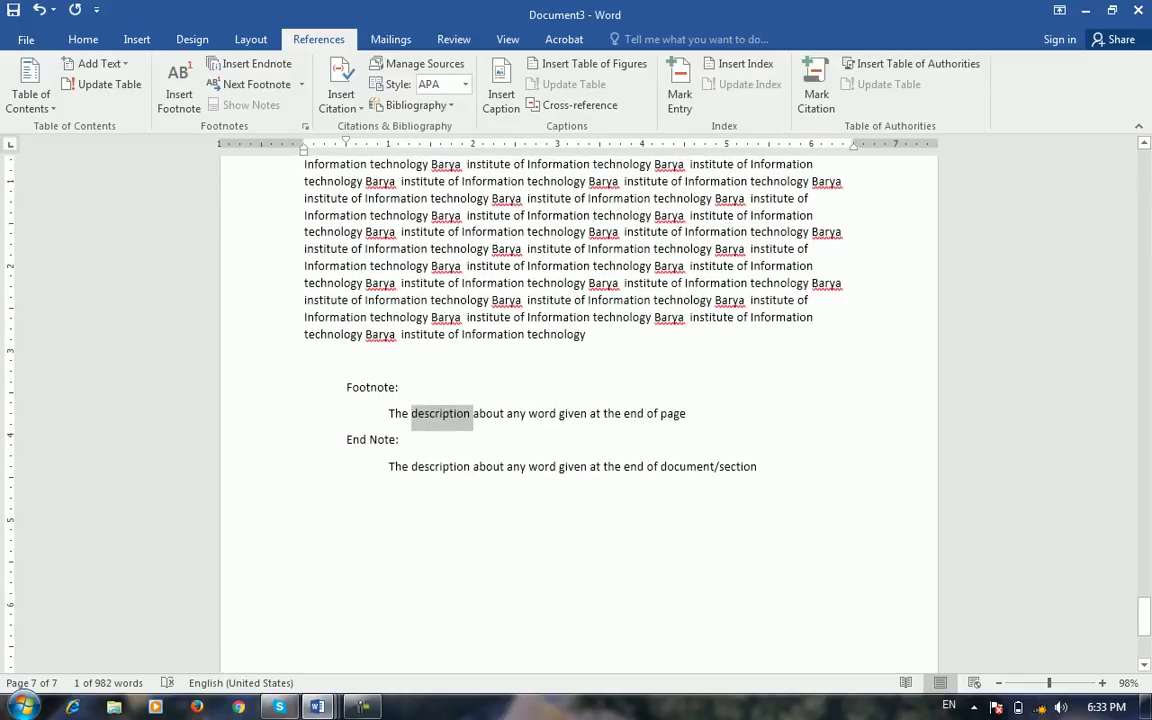
Add four page breaks after the End Note definition at the end of the document.
scroll(579, 400, "down", 3)
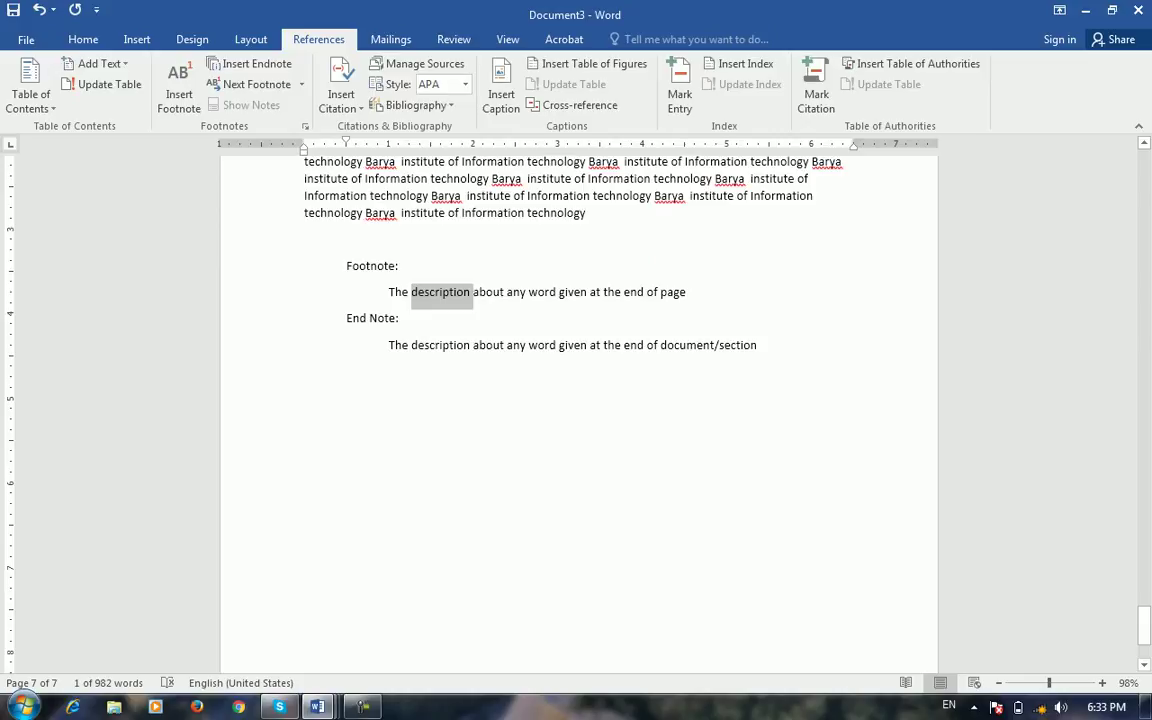
scroll(579, 400, "down", 4)
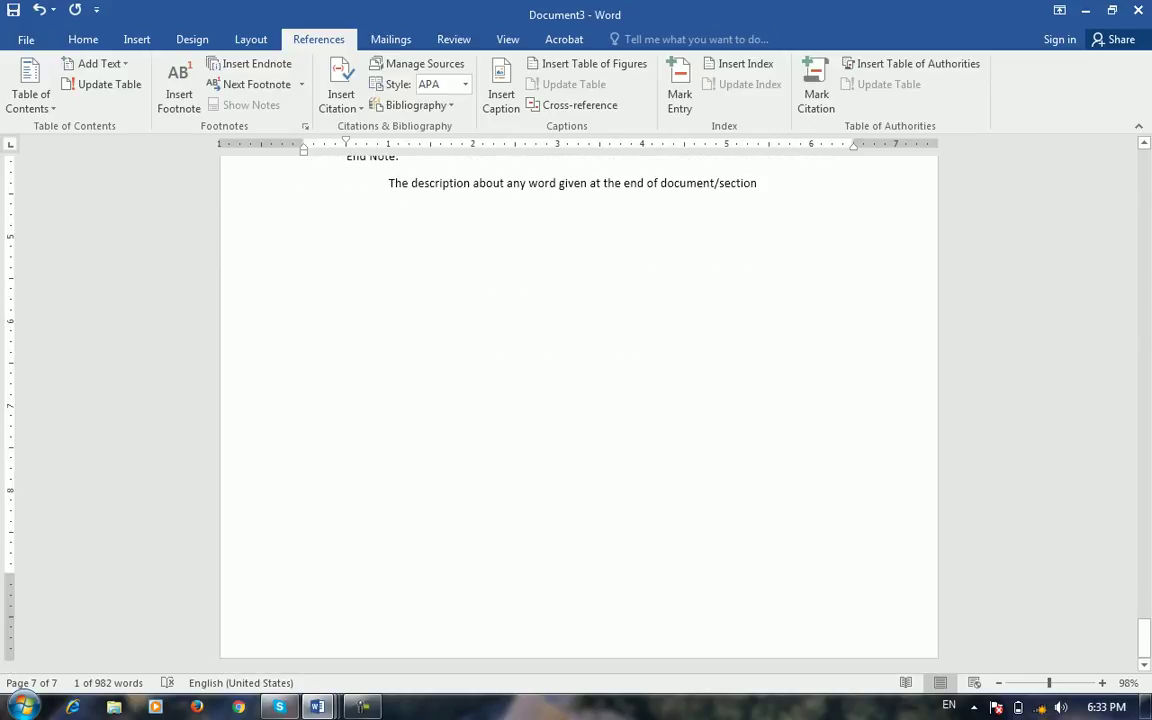
left_click(743, 183)
left_click(757, 183)
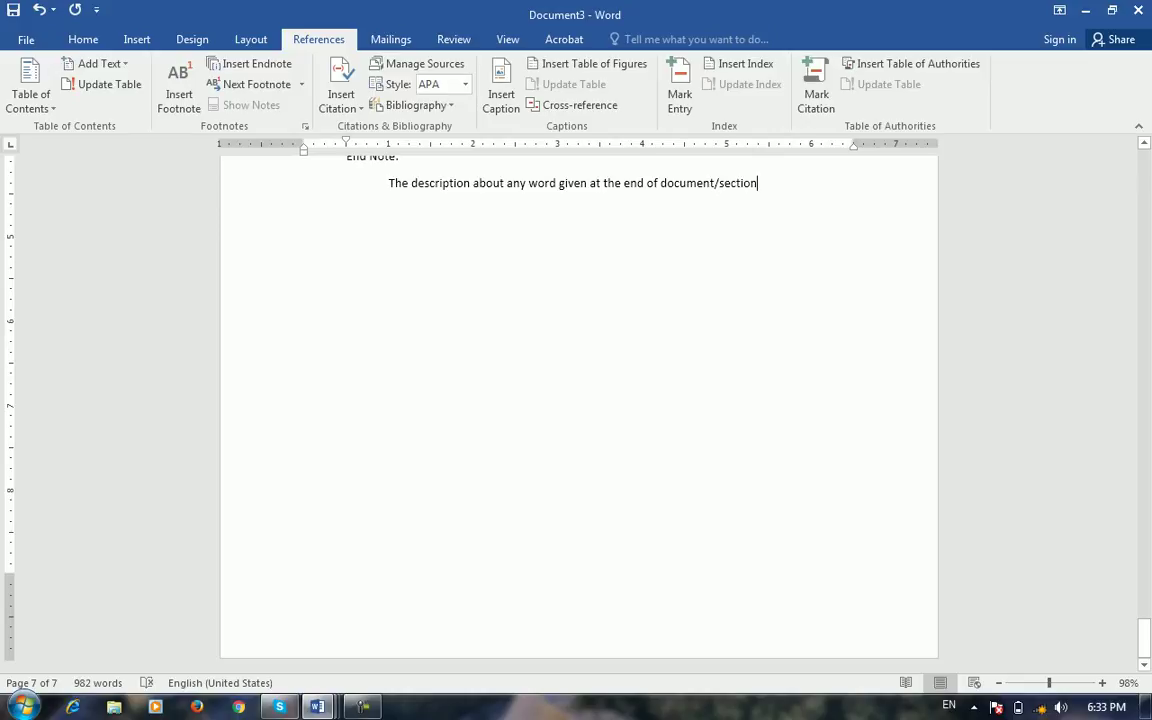
key("ctrl+Return")
key("ctrl+Return")
key("ctrl+Return")
key("ctrl+Return")
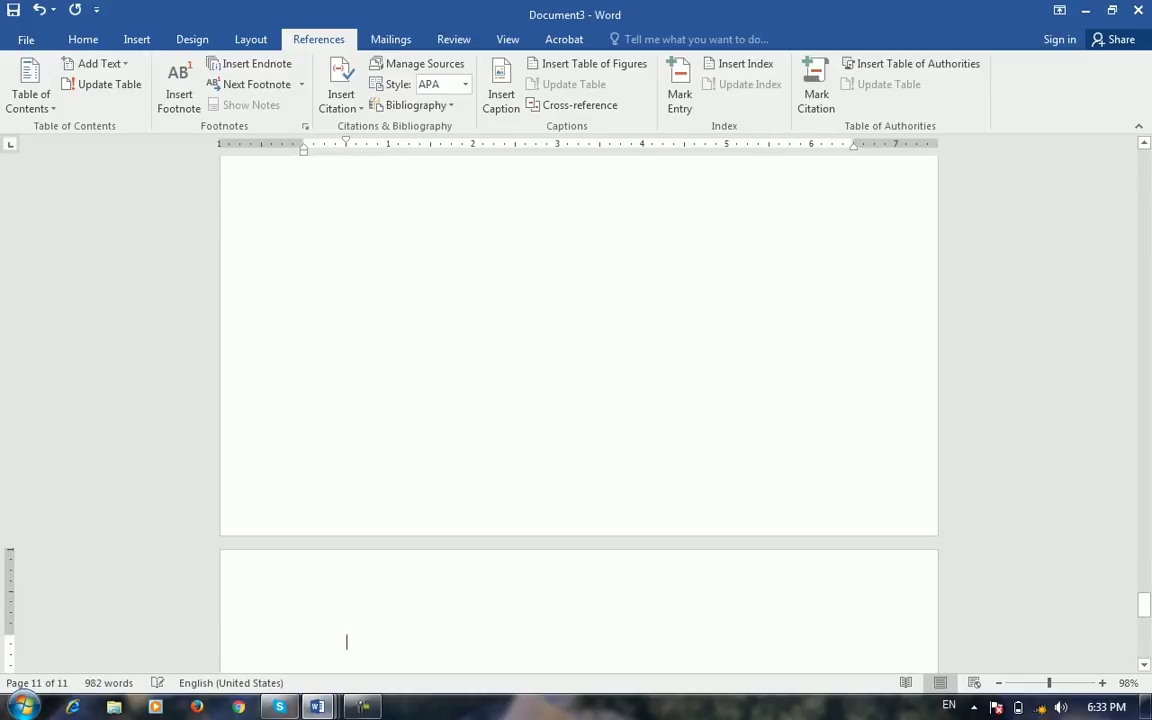
Insert a footnote on the word "description" in the Footnote definition with the note text "information".
scroll(579, 400, "up", 15)
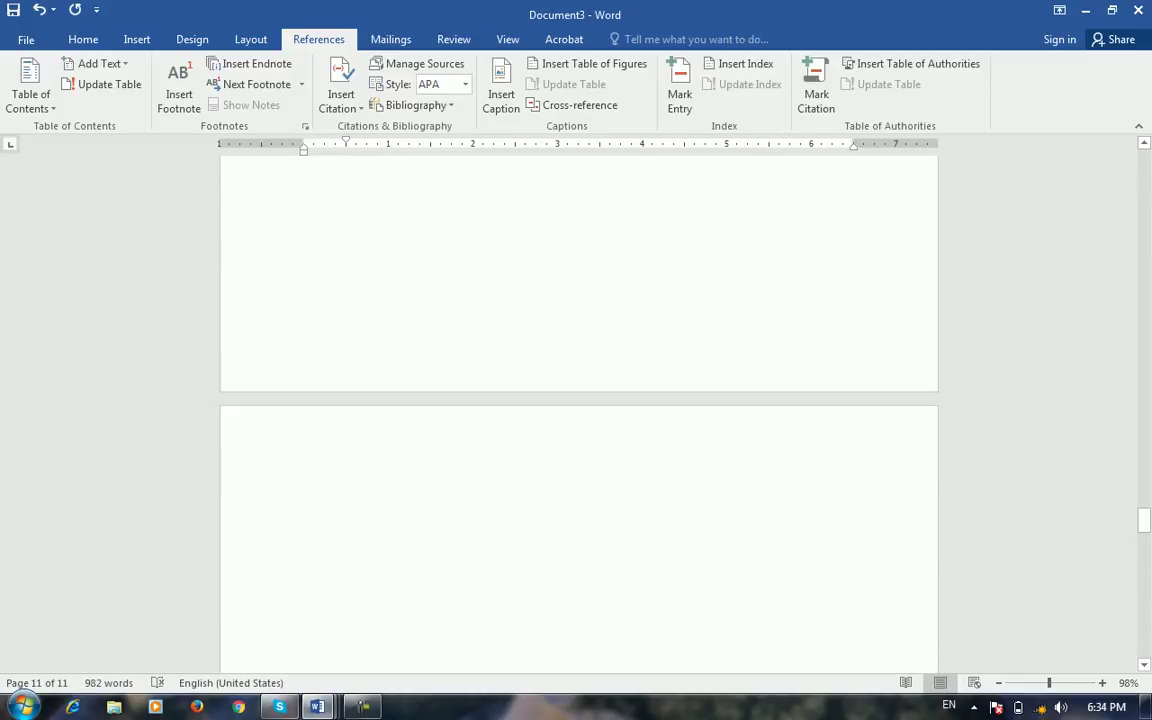
scroll(579, 400, "up", 8)
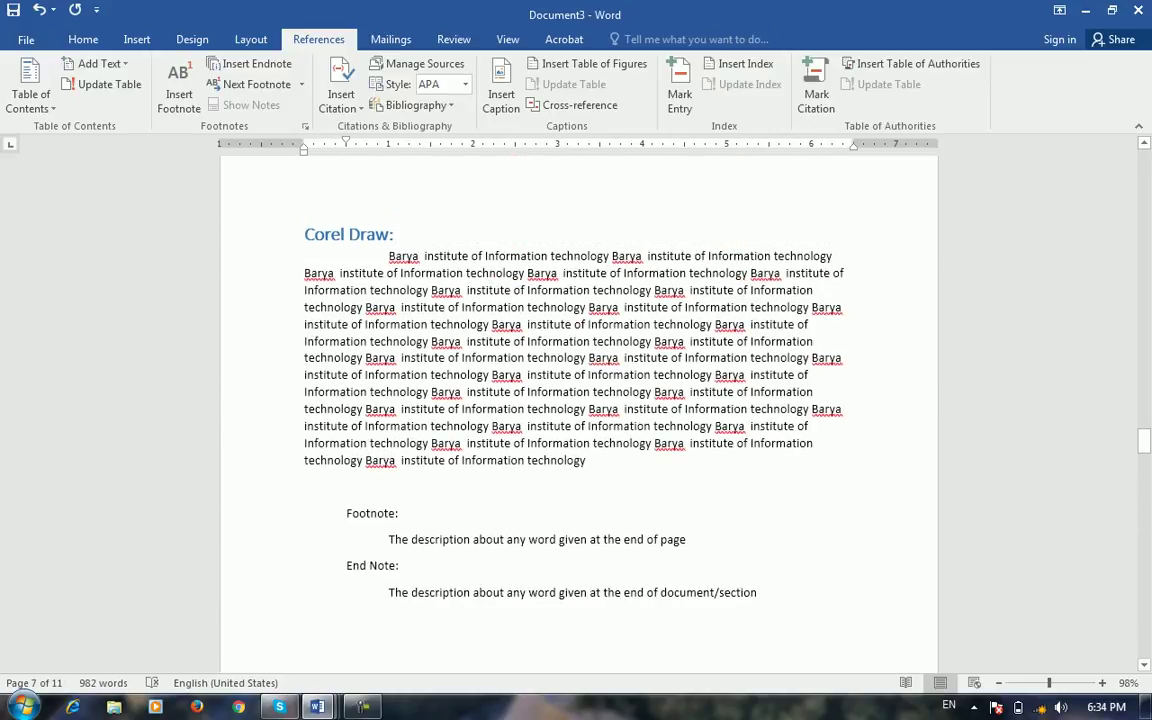
left_click_drag(470, 540, 411, 540)
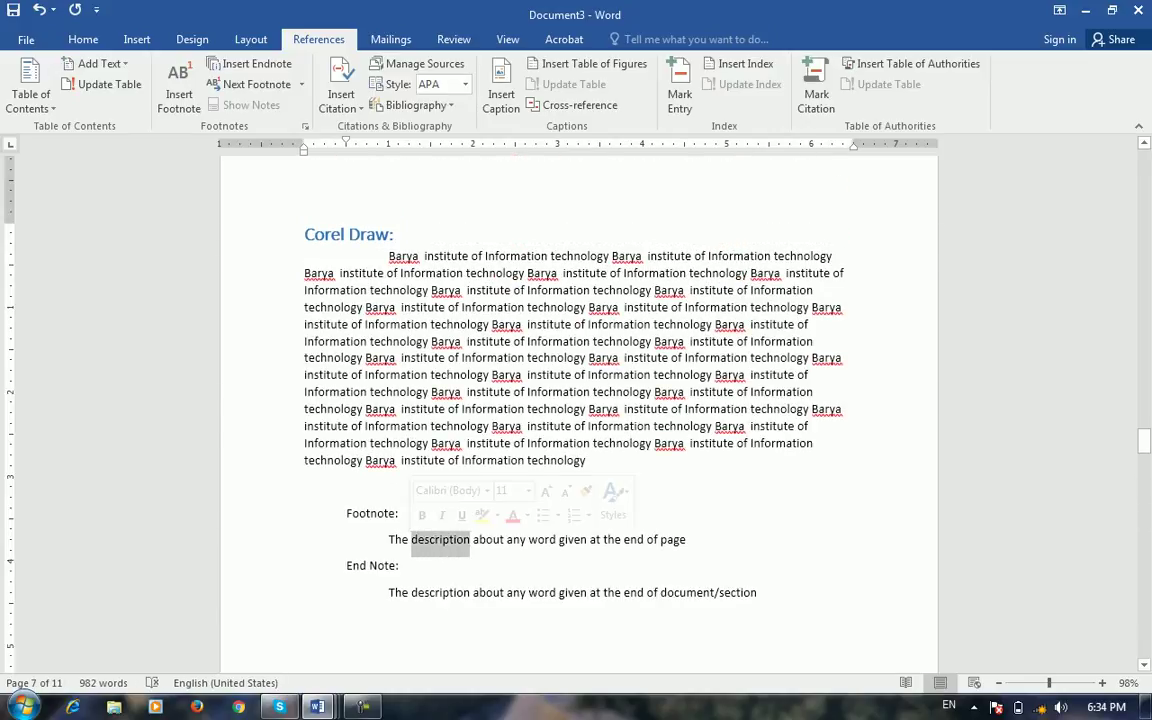
left_click(179, 88)
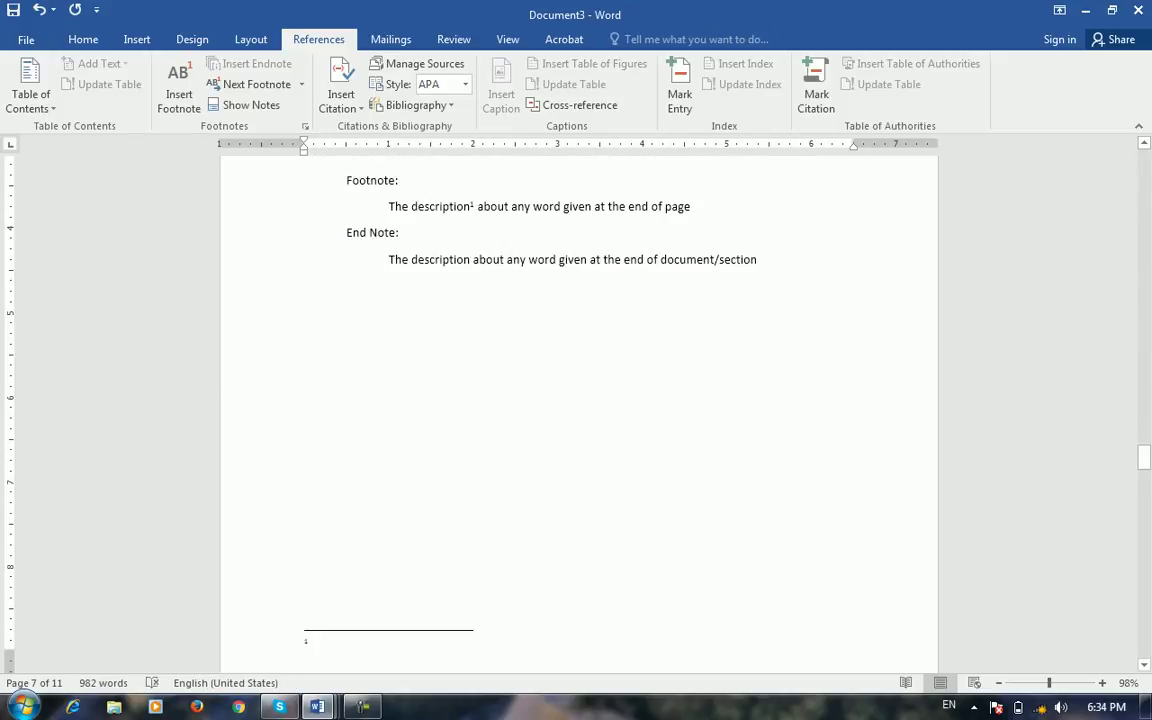
scroll(579, 414, "down", 1)
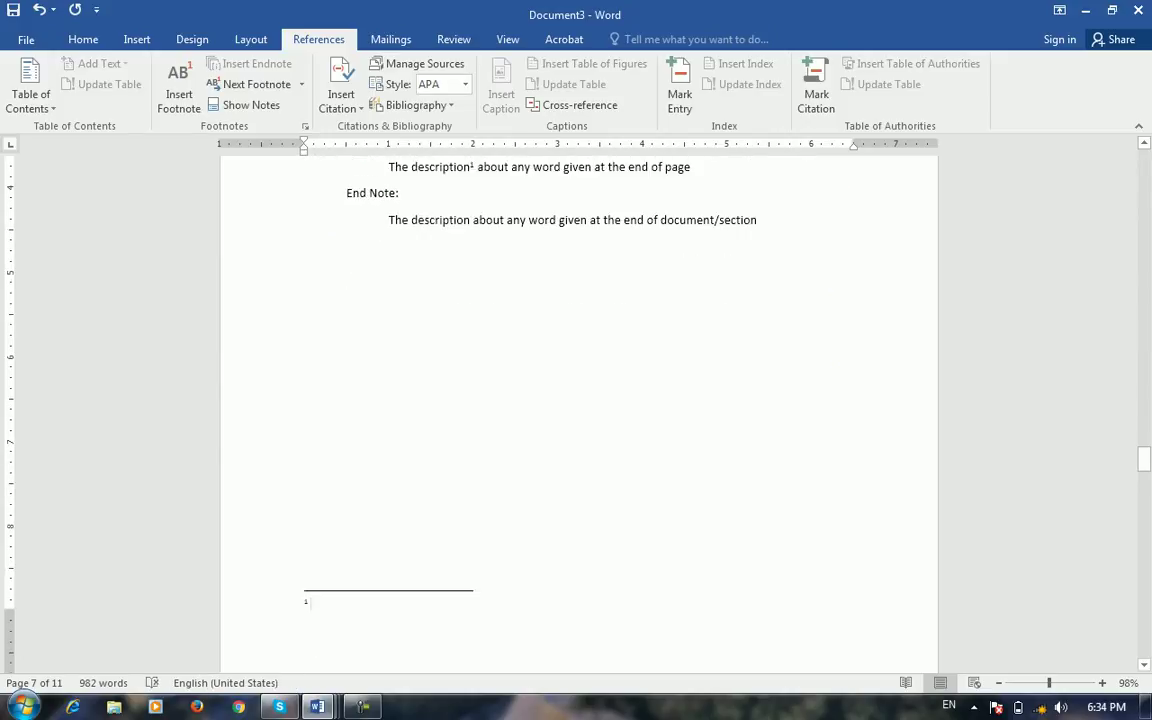
scroll(579, 414, "up", 1)
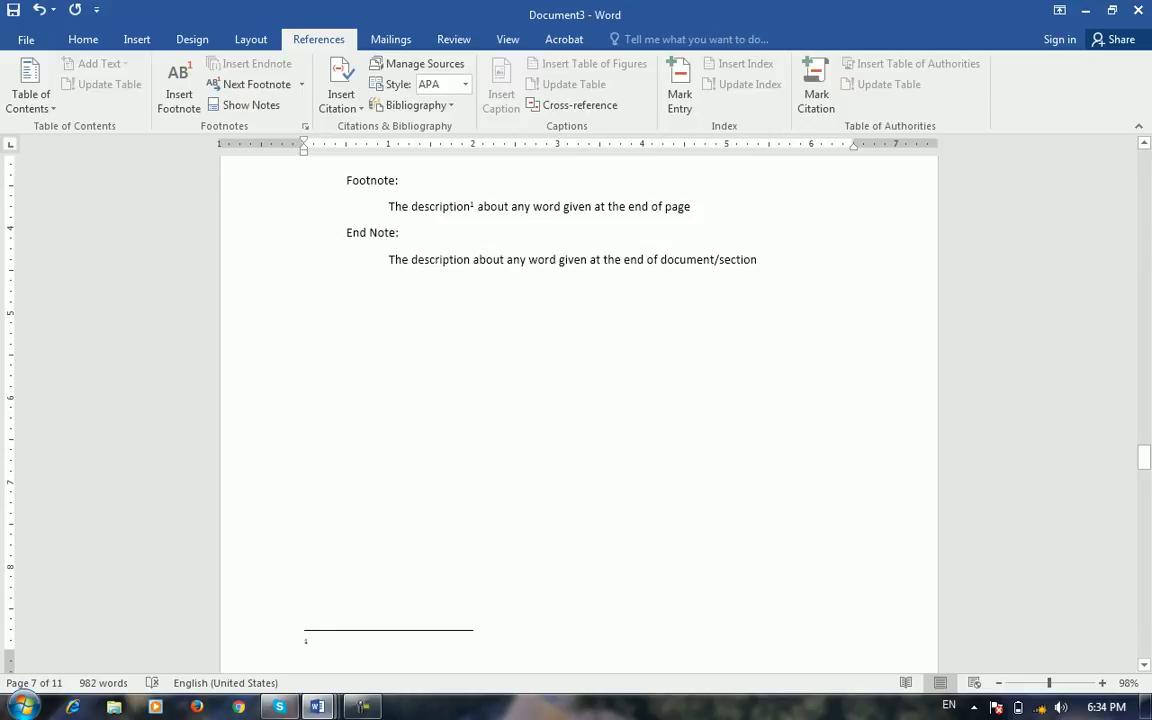
type("information")
Check the footnote's reference mark after "description" and show its note at the end of the page.
left_click(473, 285)
mouse_move(472, 206)
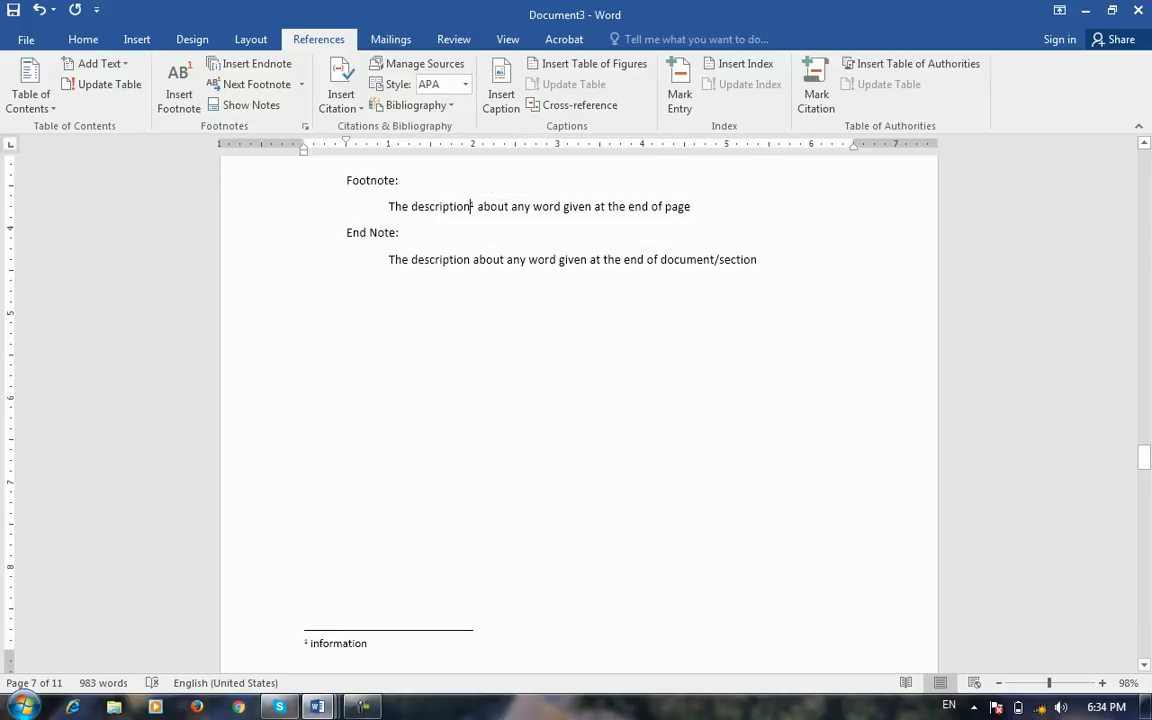
left_click(248, 105)
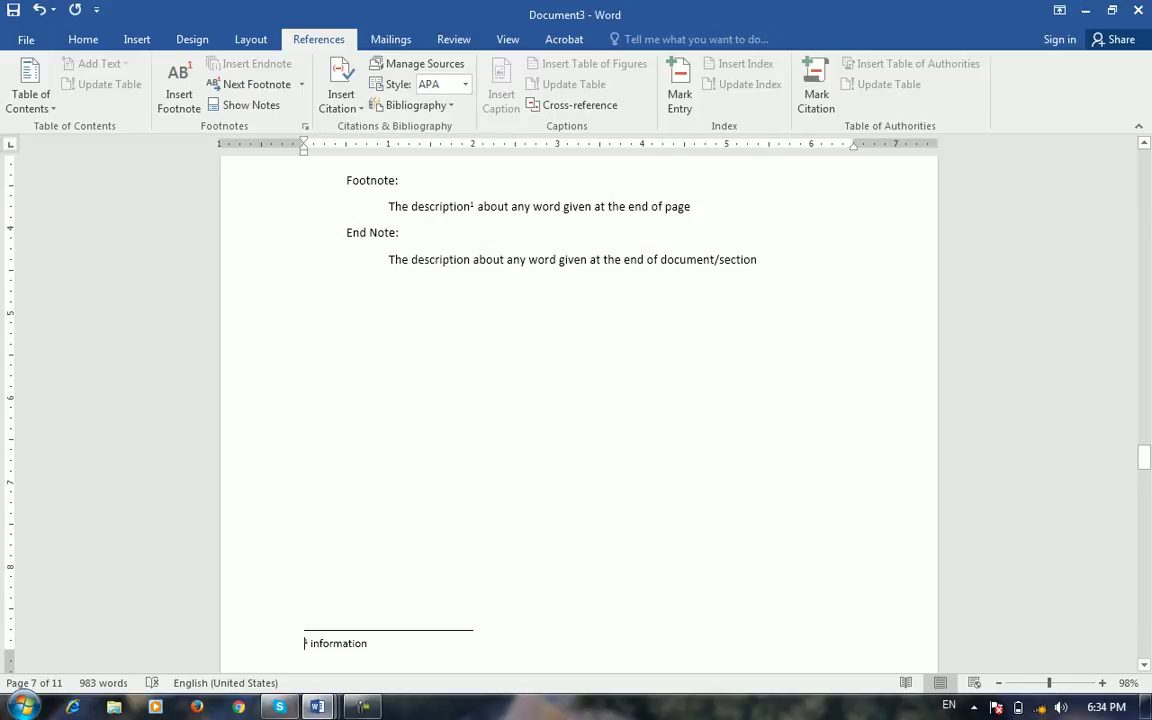
Insert an endnote on the word "description" in the End Note definition with the note text "details".
left_click_drag(469, 260, 411, 260)
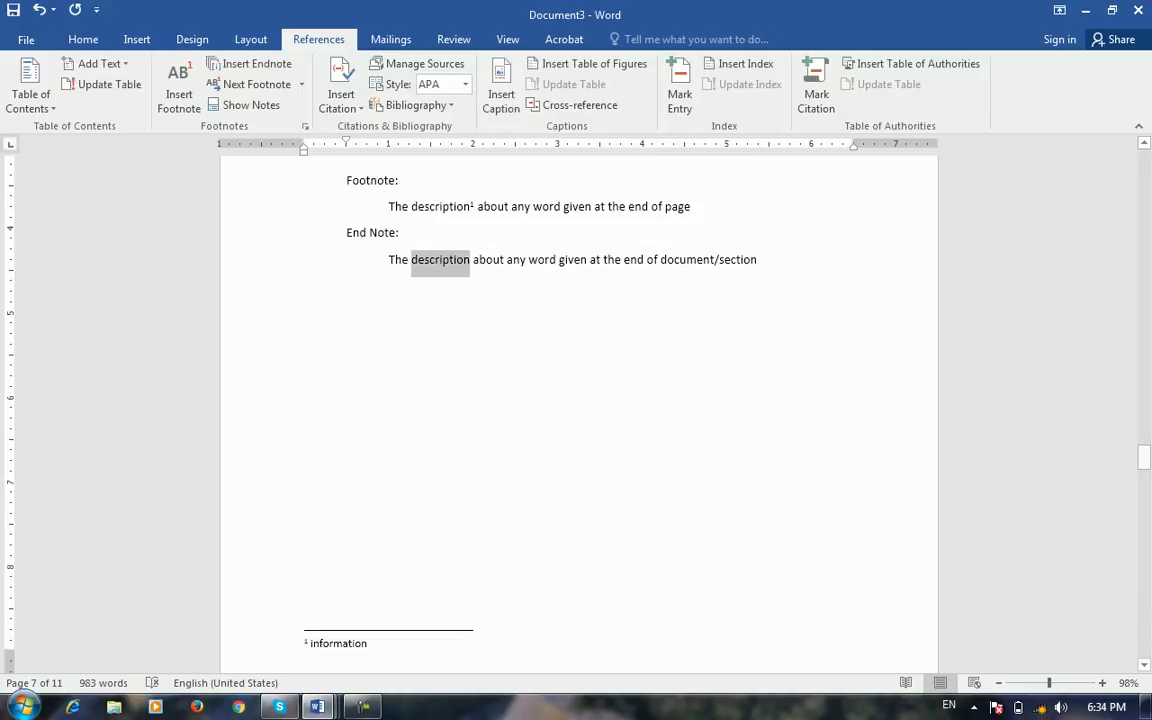
left_click(250, 63)
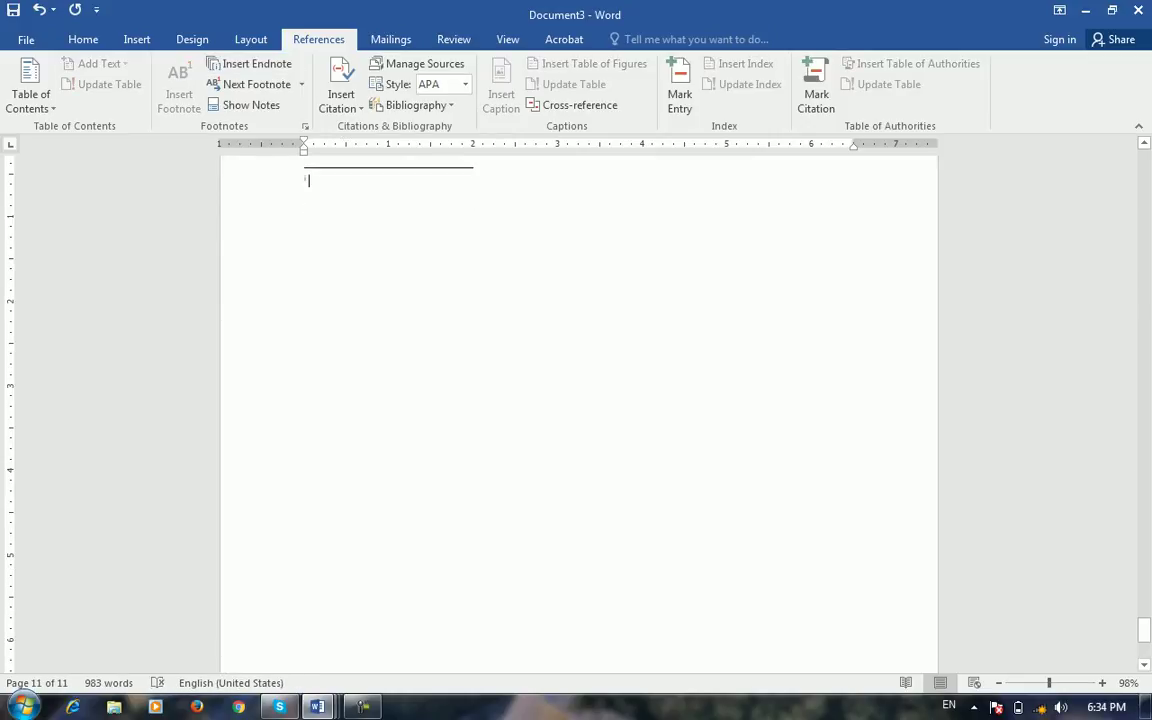
scroll(578, 414, "up", 3)
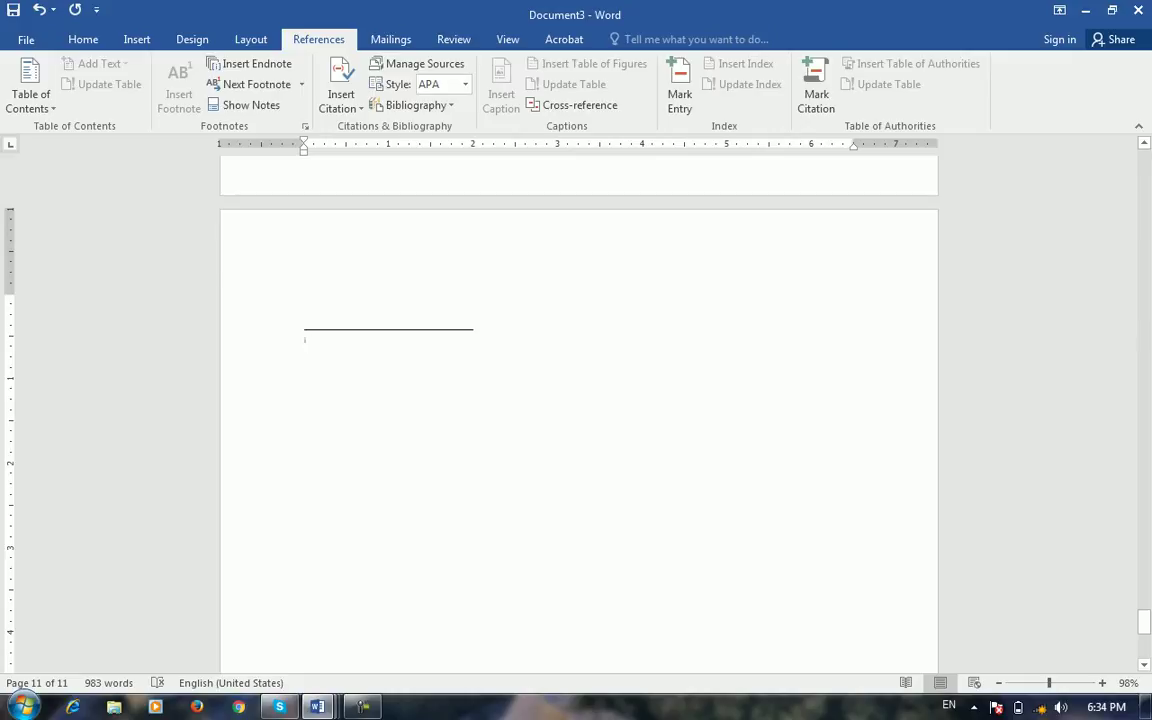
scroll(578, 400, "up", 3)
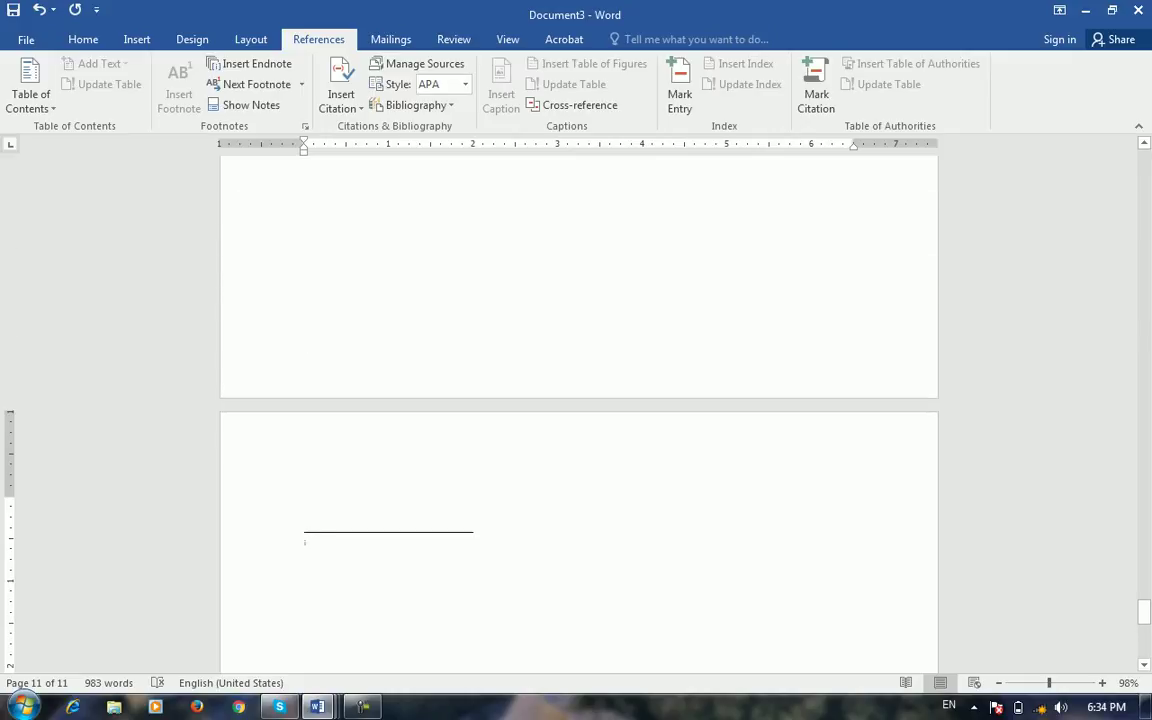
type("details")
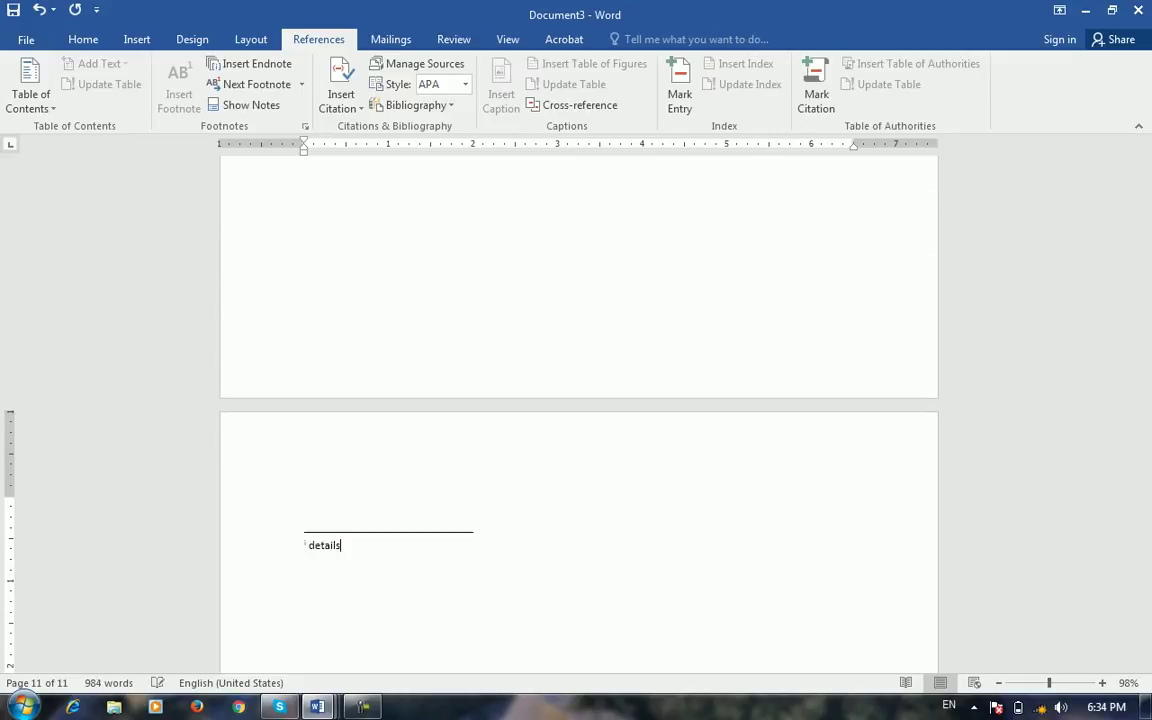
left_click(346, 505)
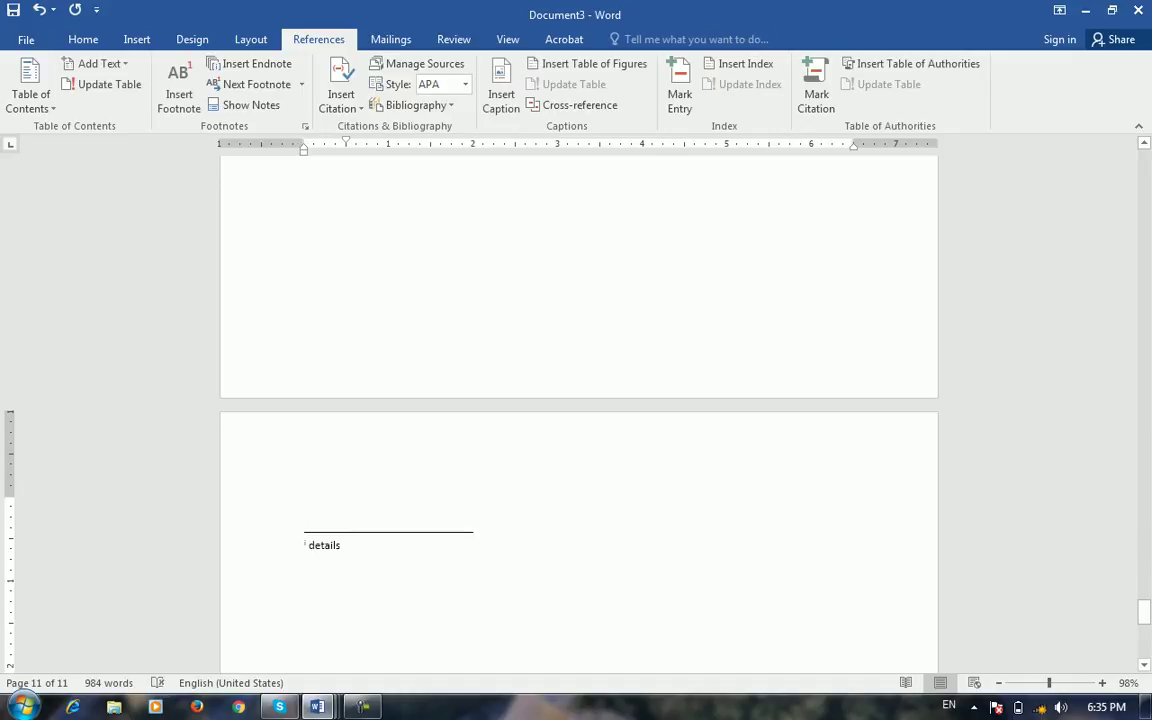
Examine the reference marks in both definitions and the footnote at the end of page 7.
scroll(578, 414, "up", 4)
scroll(578, 400, "up", 20)
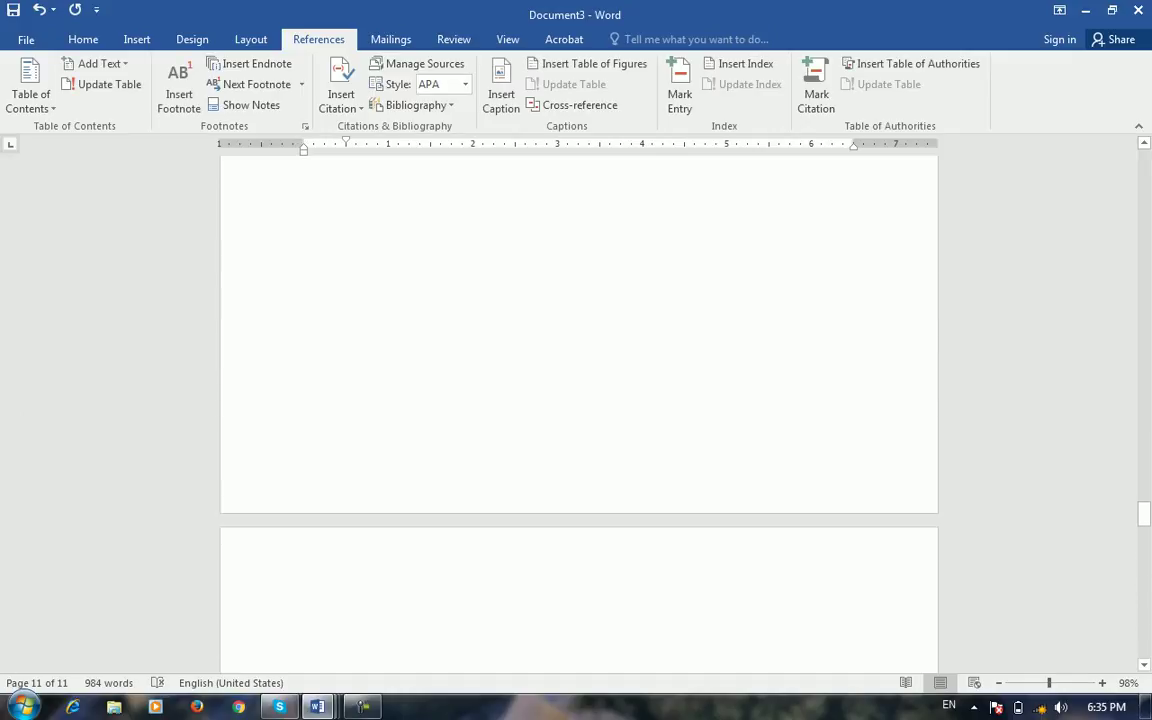
scroll(578, 400, "up", 8)
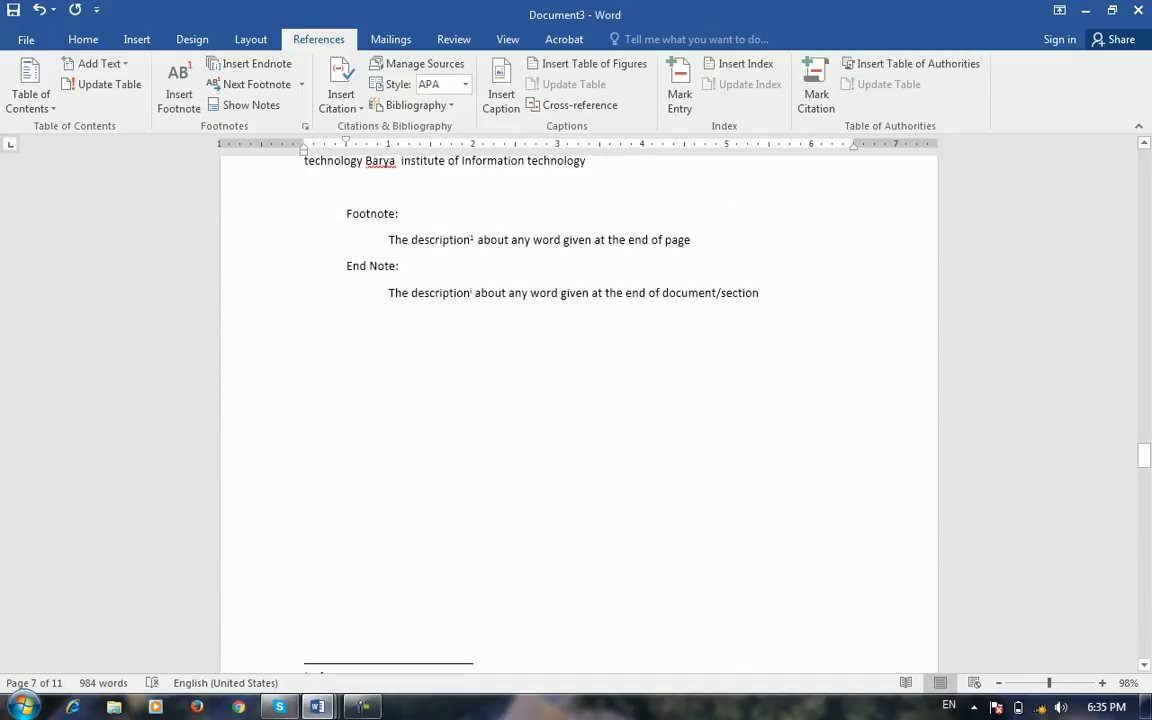
scroll(578, 400, "down", 12)
mouse_move(1143, 509)
left_mouse_down()
mouse_move(1144, 607)
mouse_move(1144, 449)
left_mouse_up()
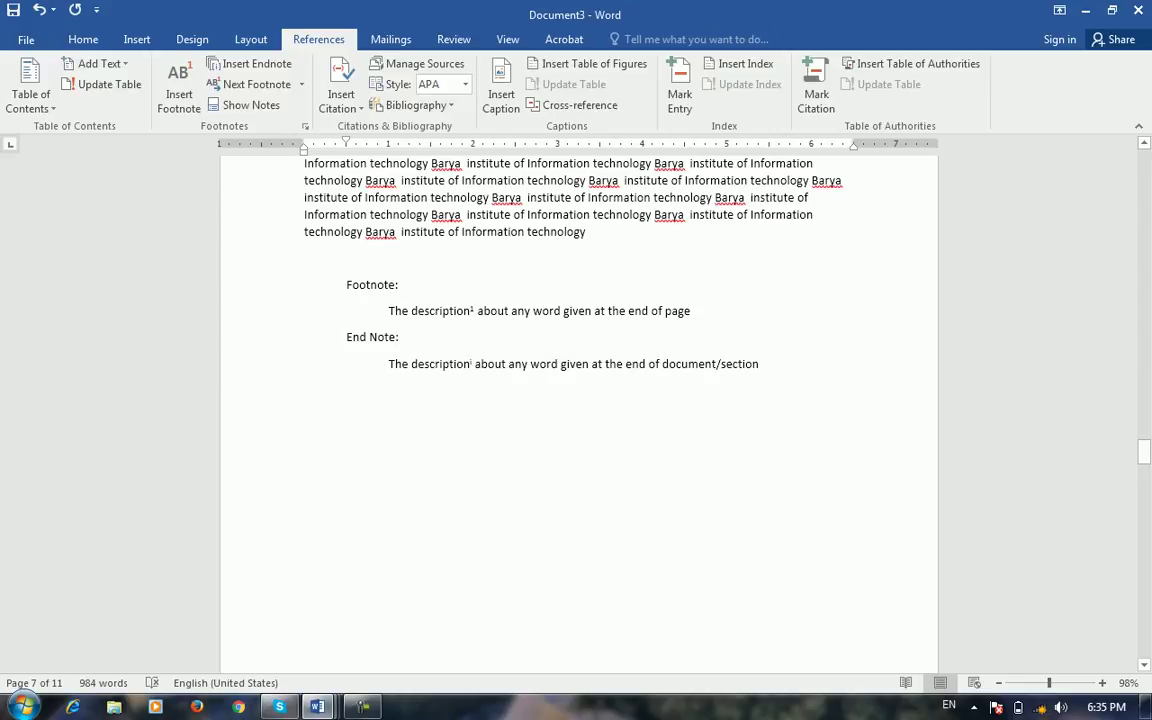
scroll(579, 400, "down", 2)
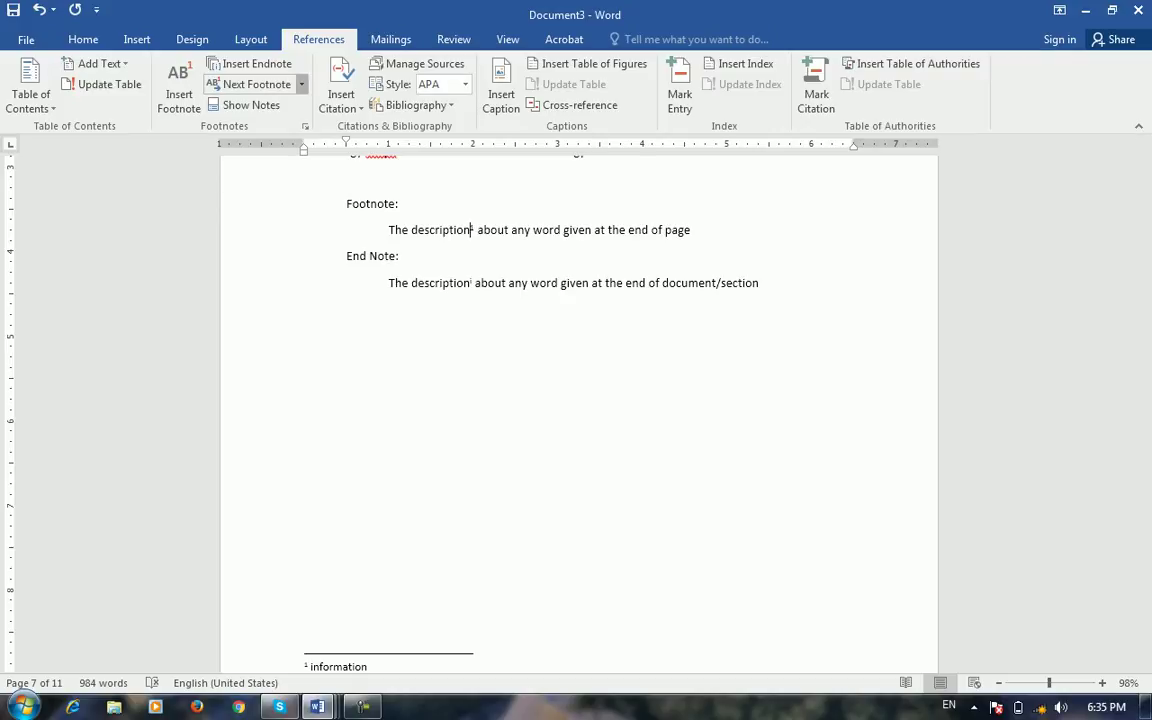
Go from the footnote reference to the next endnote reference, and try going to the next endnote again.
left_click(301, 84)
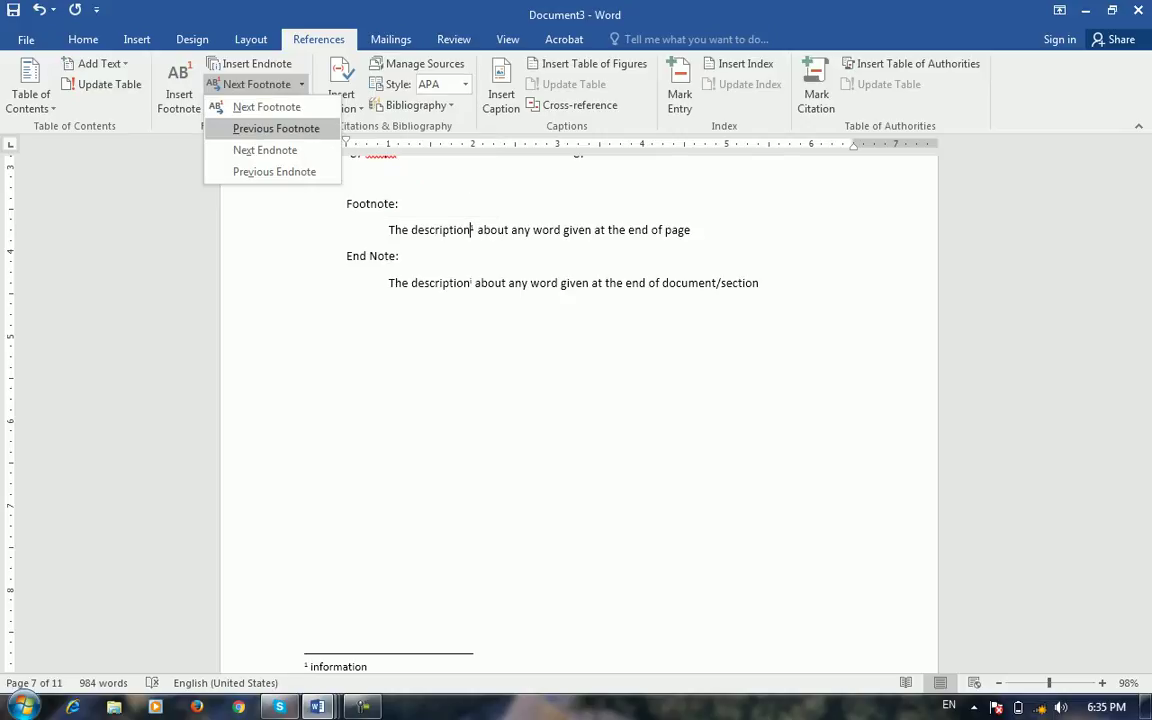
left_click(265, 150)
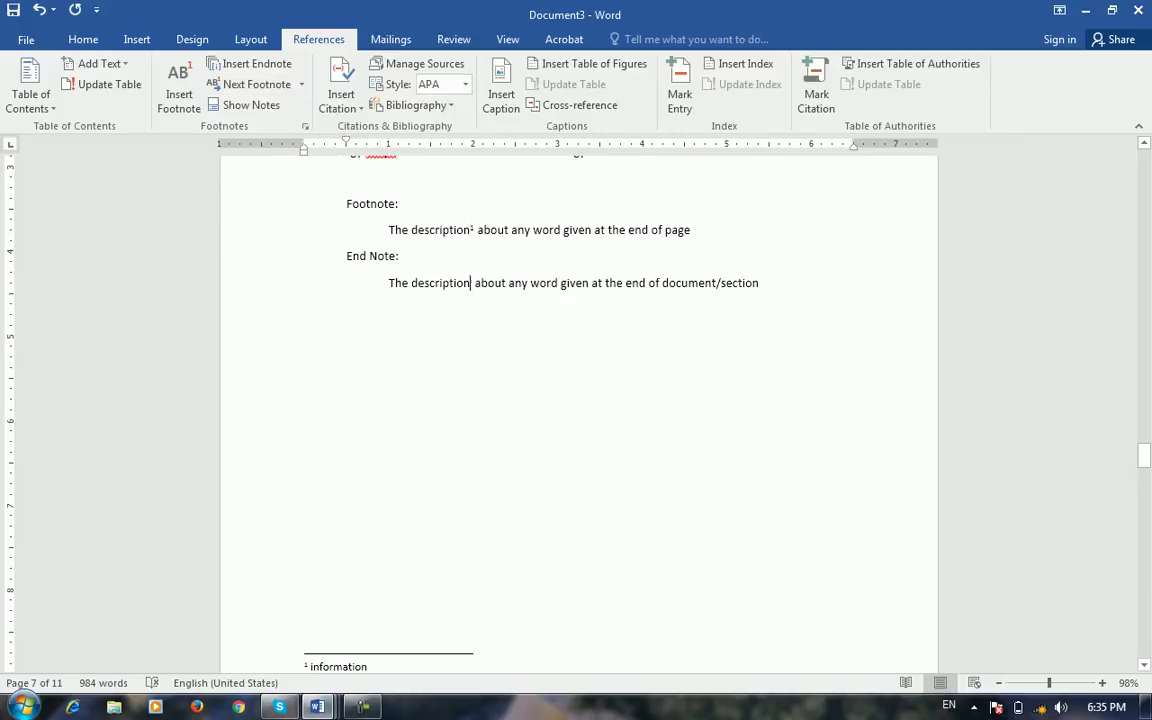
left_click(301, 84)
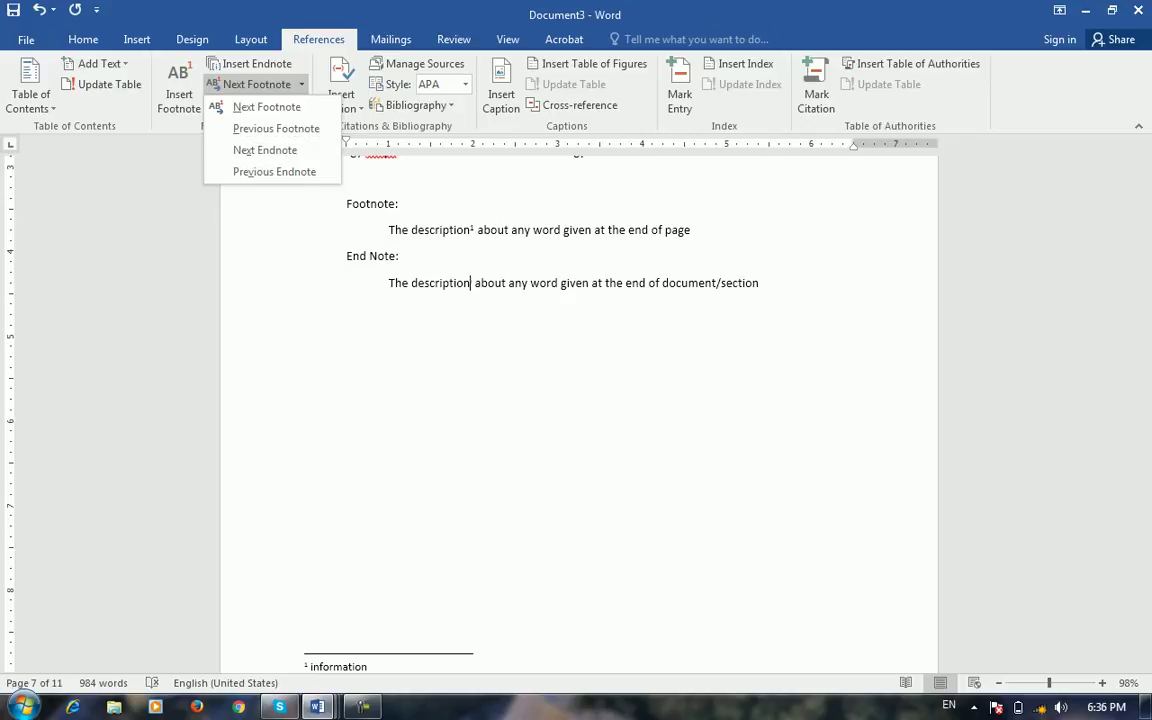
left_click(265, 150)
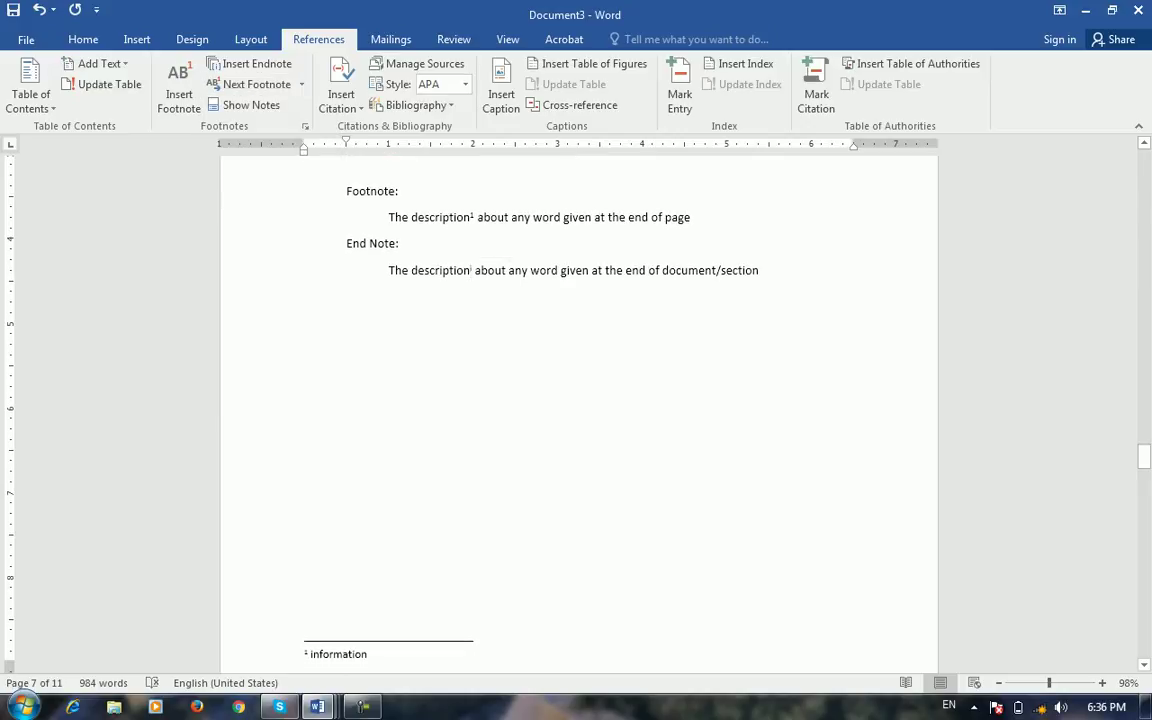
Show the endnote area, and return from the endnote text to its reference in the End Note definition.
left_click(245, 105)
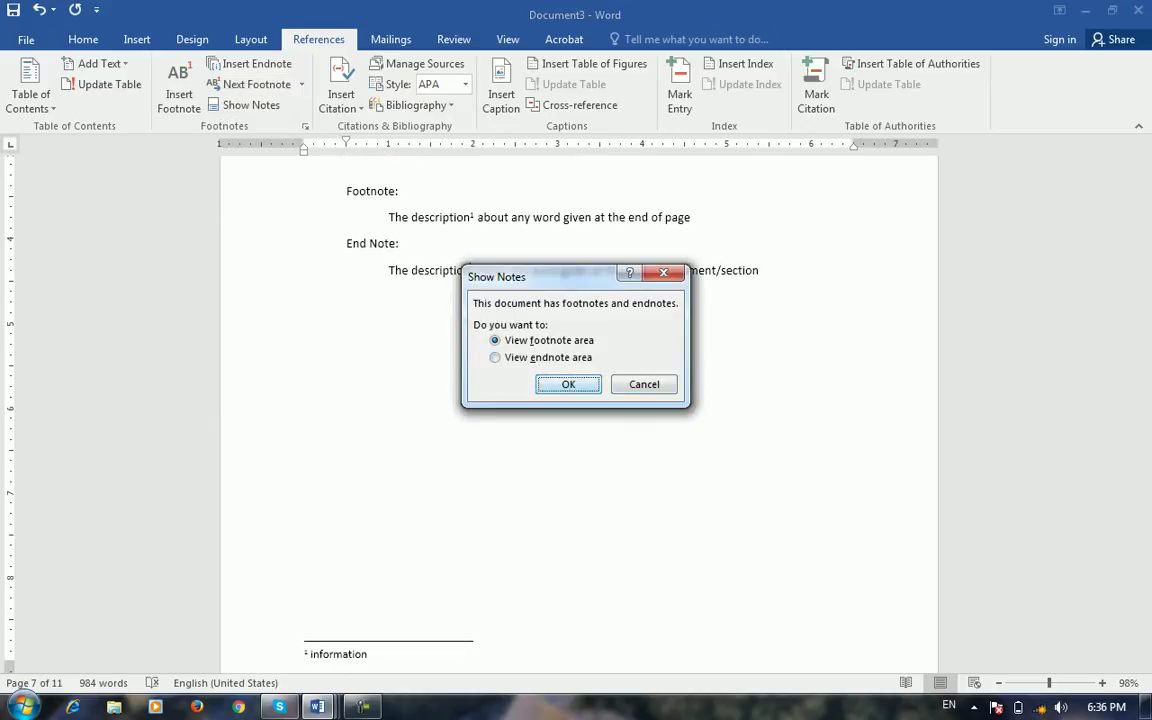
left_click(495, 357)
left_click(568, 384)
key("Return")
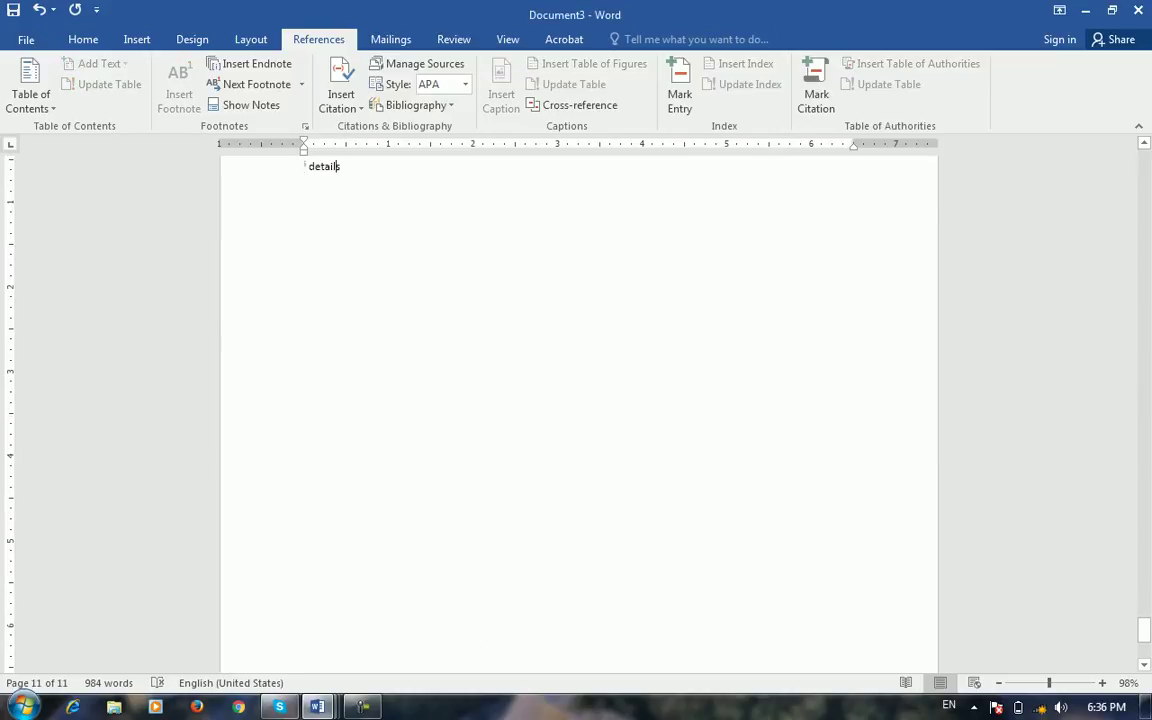
left_click(245, 105)
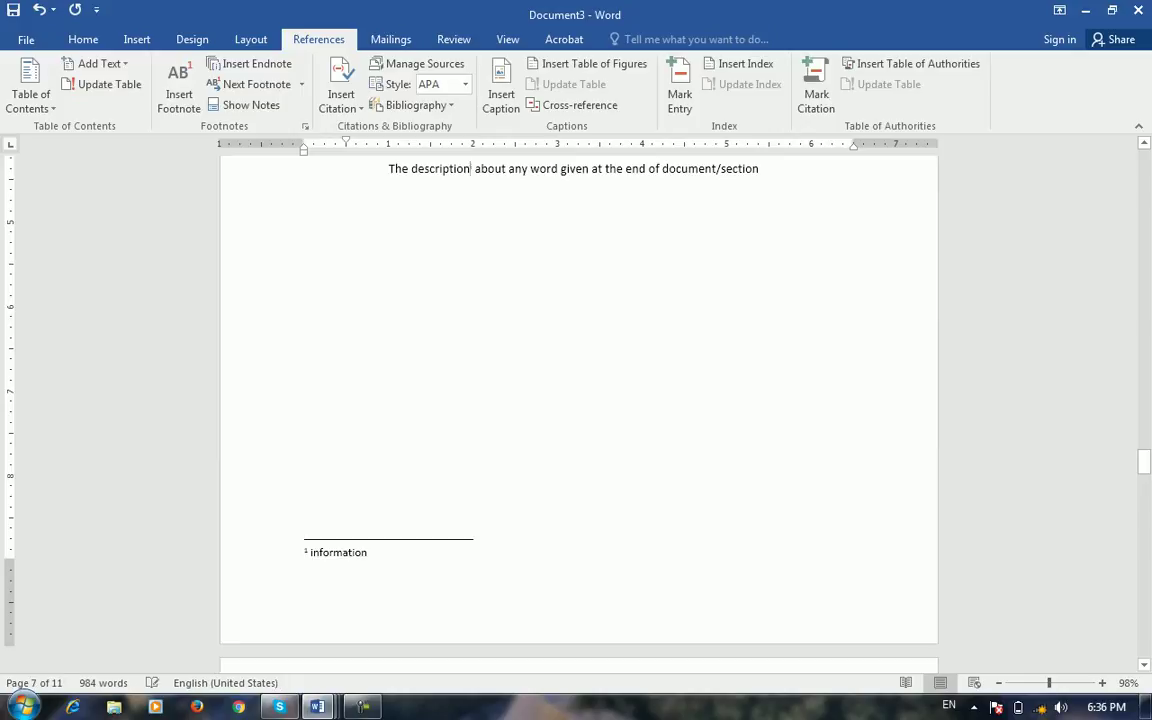